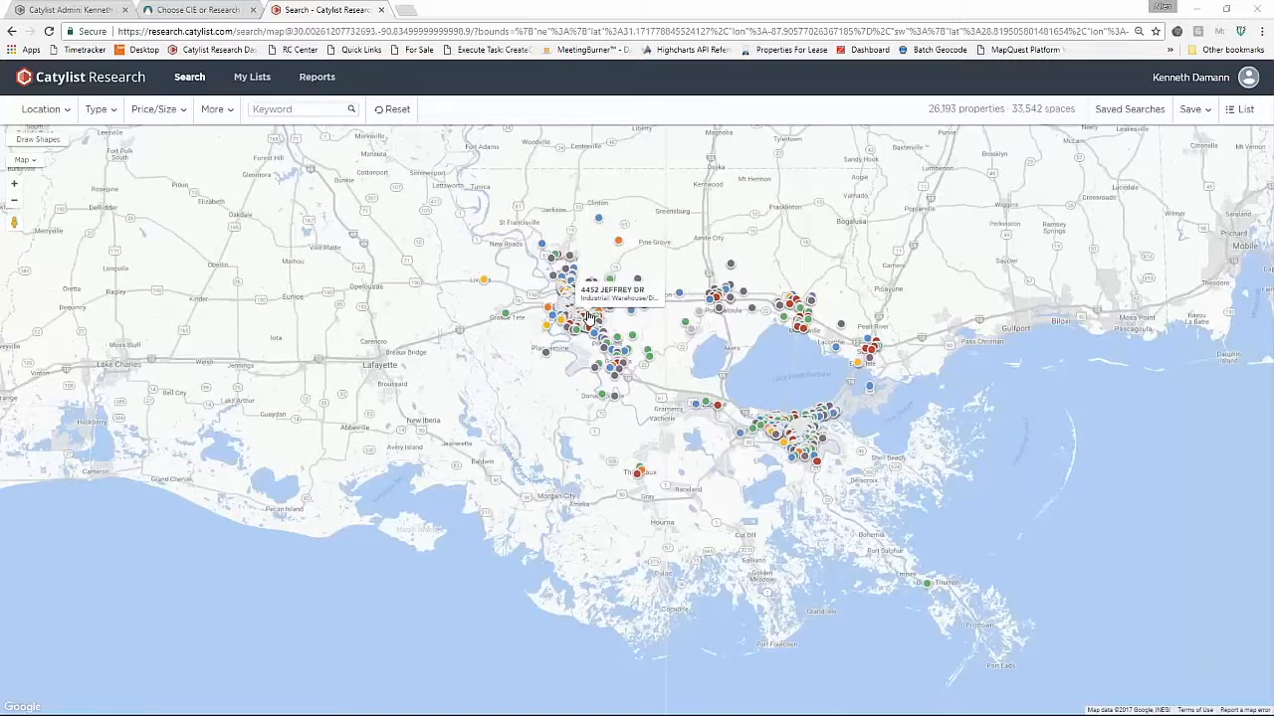
Step: Filter the map search to the location East Baton Rouge Parish, LA
scroll(589, 316, up, 2)
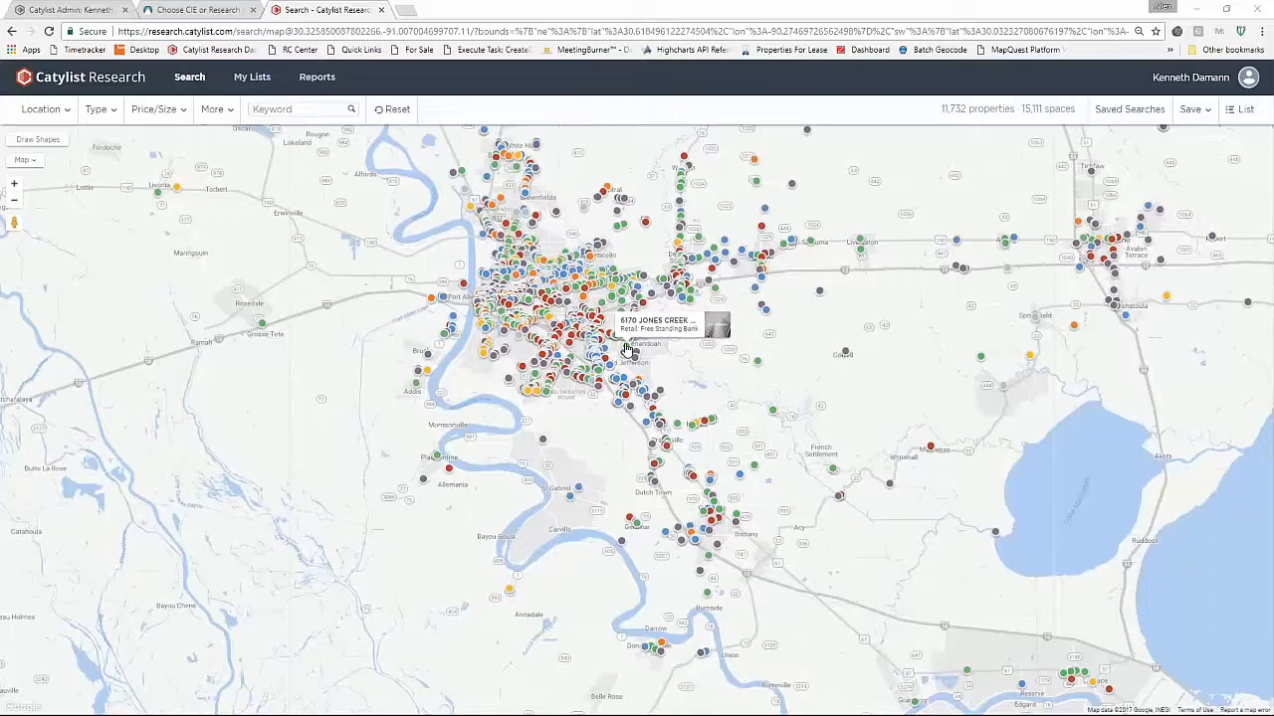
scroll(627, 348, down, 2)
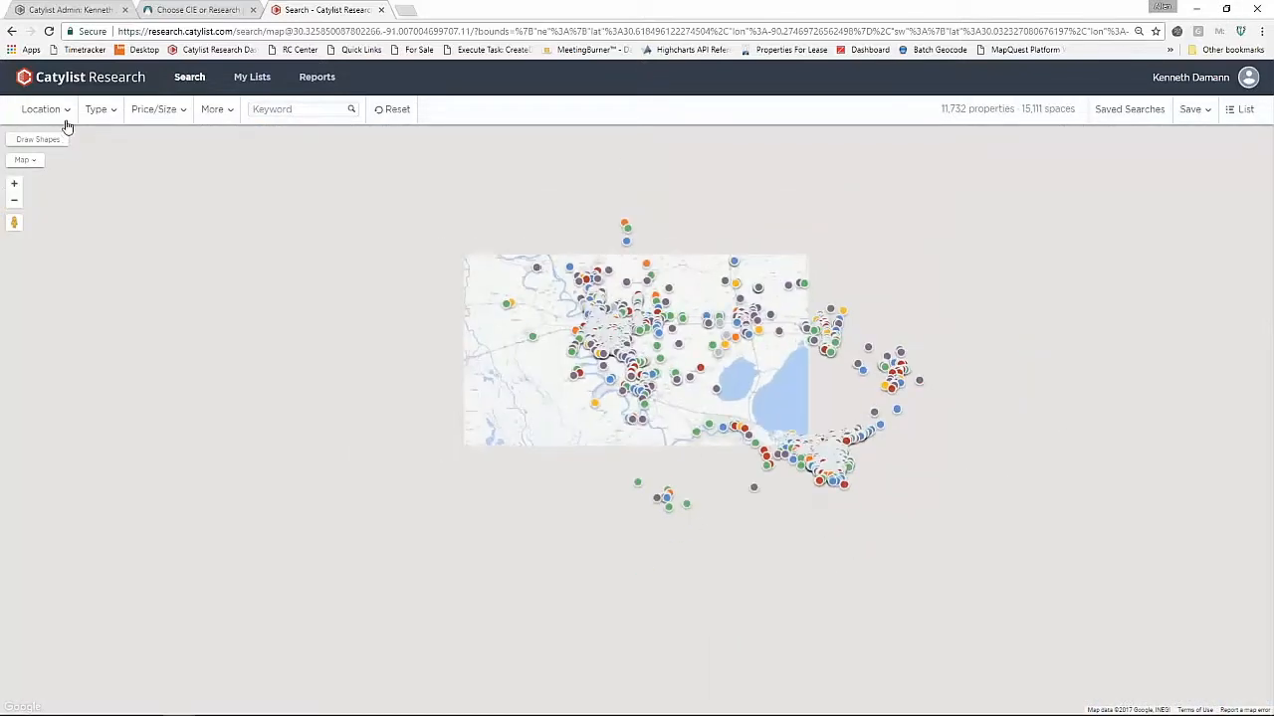
click(66, 118)
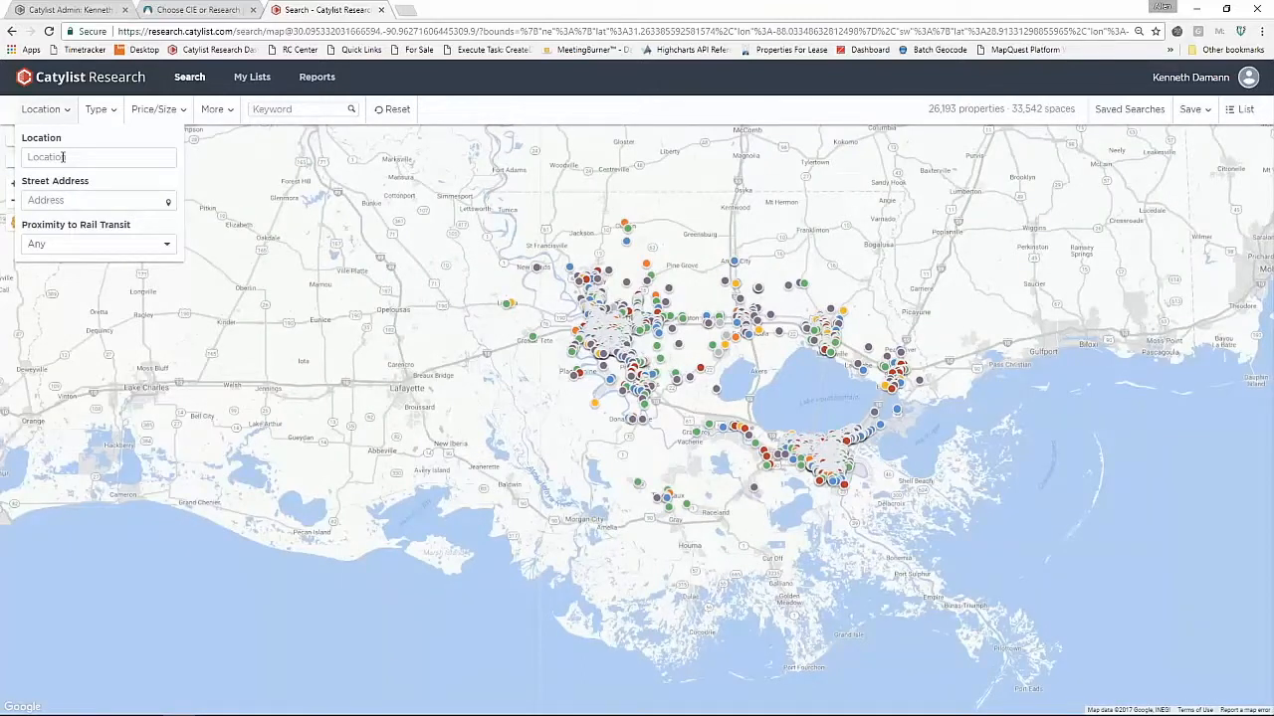
click(62, 156)
text(east)
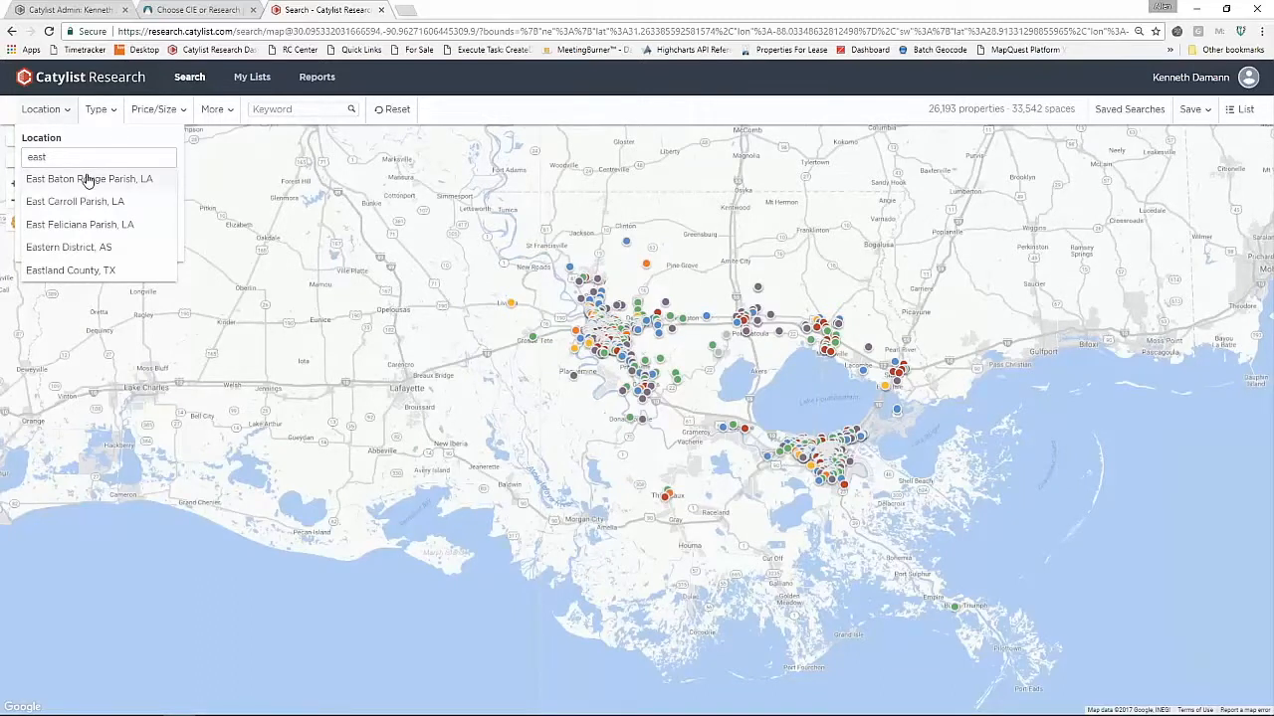
click(86, 179)
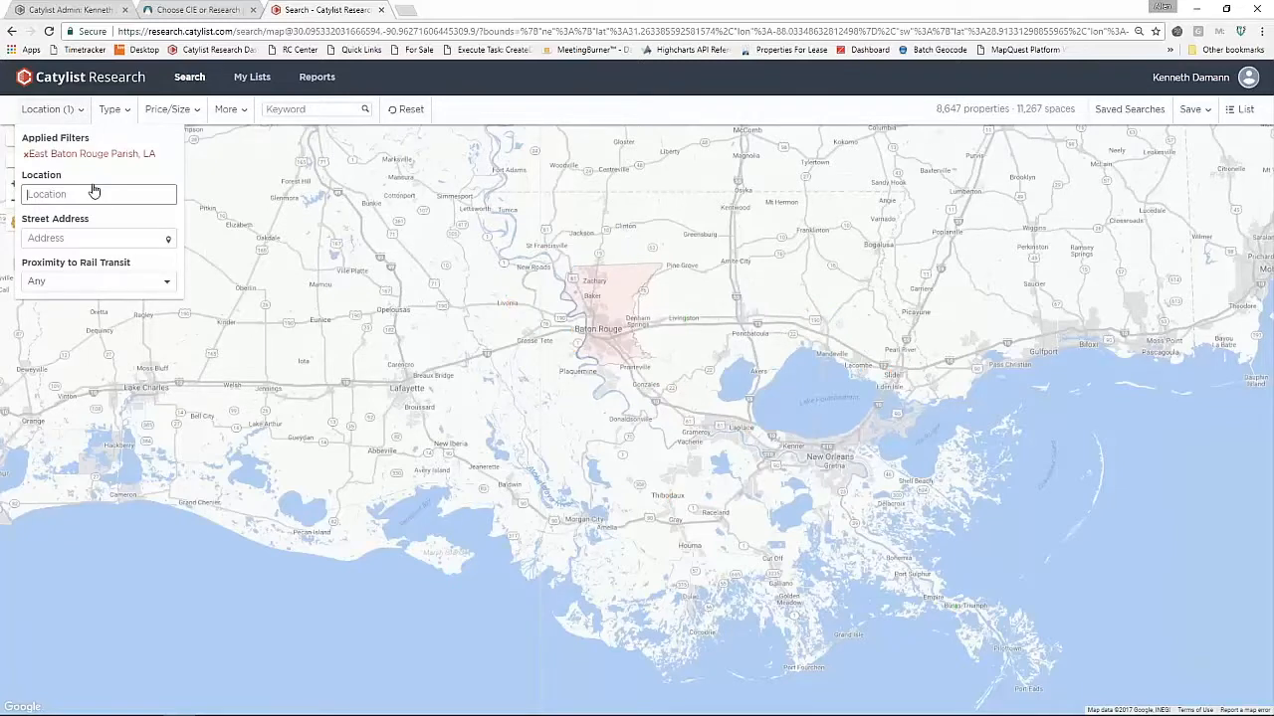
scroll(604, 324, up, 1)
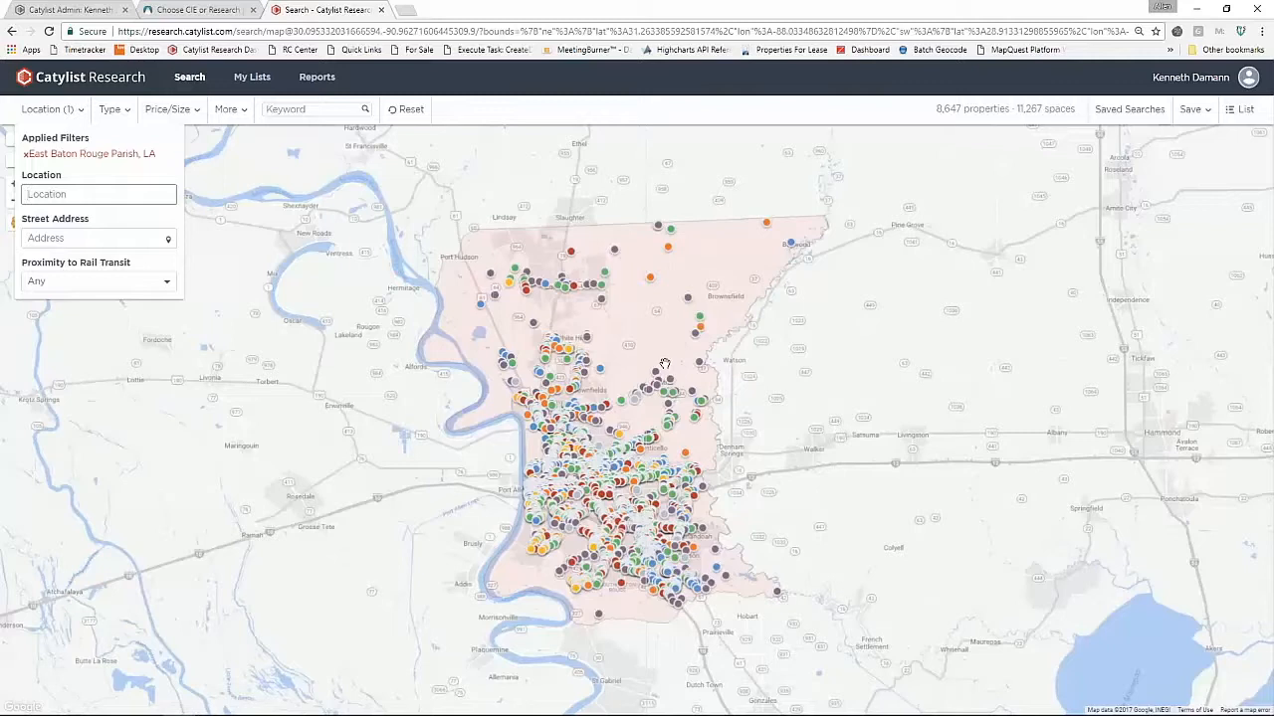
Step: Remove the applied East Baton Rouge Parish location filter from the search
click(28, 156)
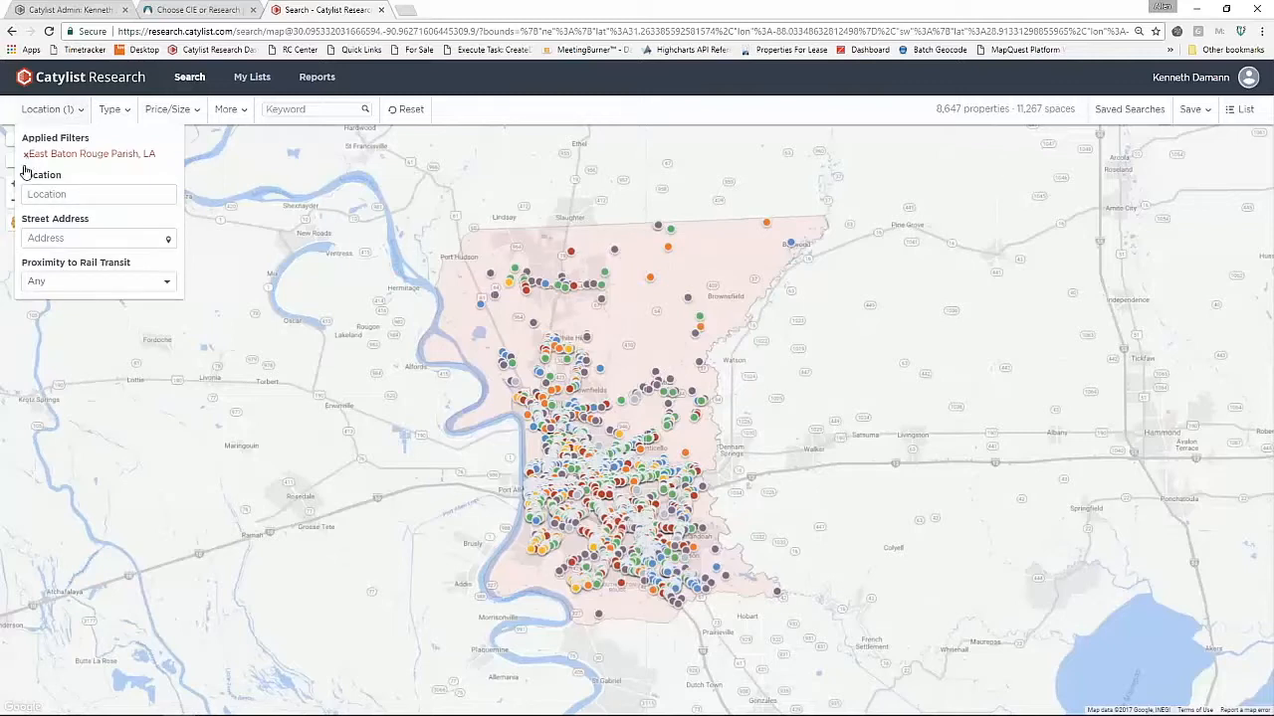
click(28, 156)
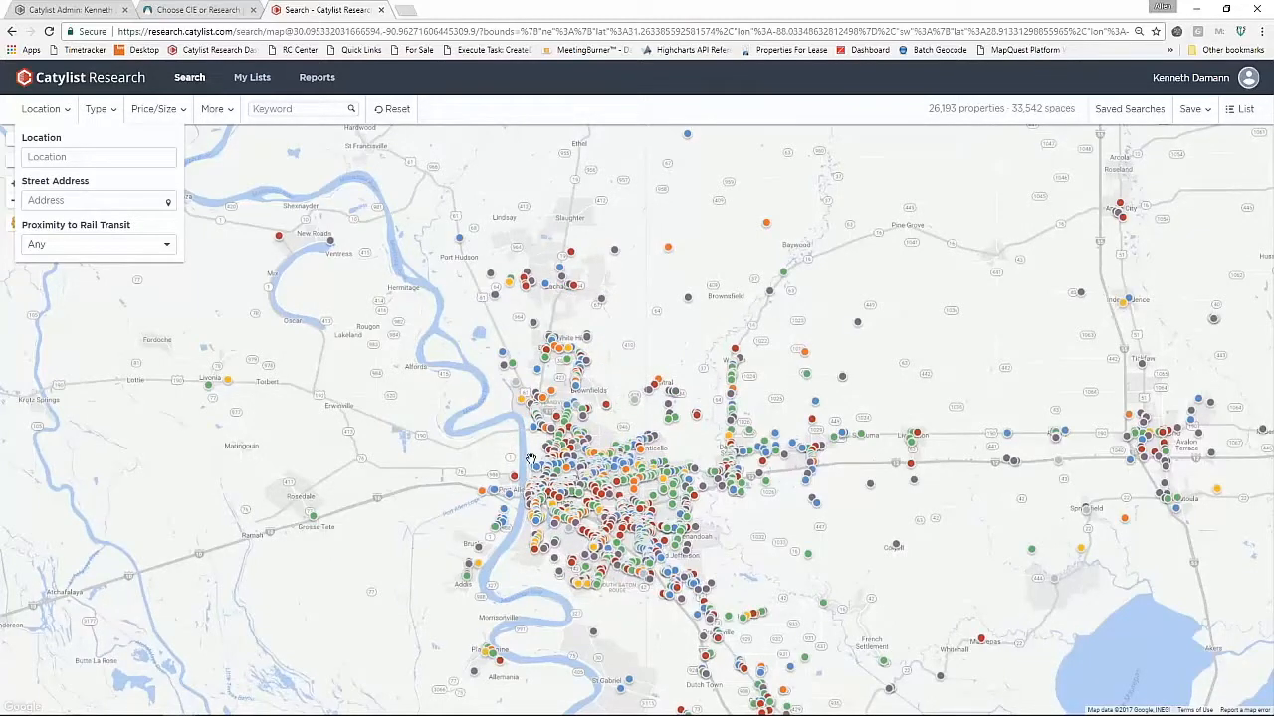
Step: Filter the Baton Rouge properties to the listing types For Lease and For Sale
scroll(530, 460, up, 4)
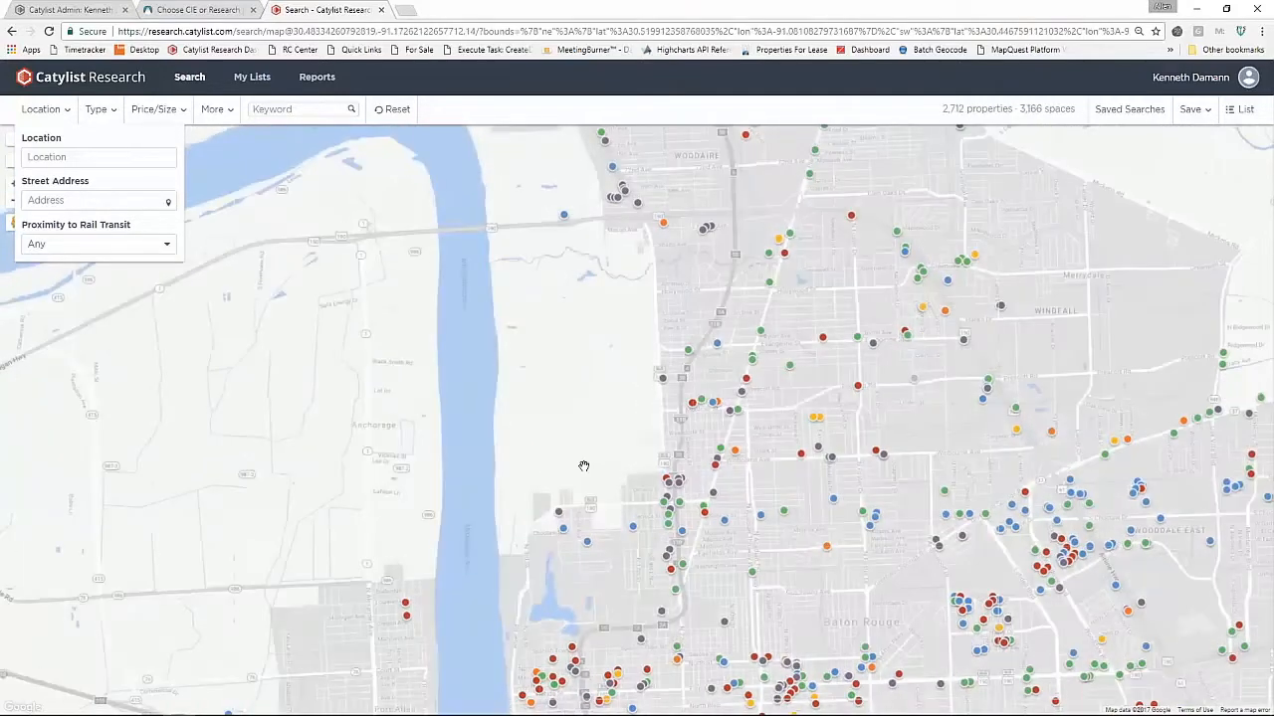
drag(359, 358, 276, 322)
drag(538, 407, 488, 271)
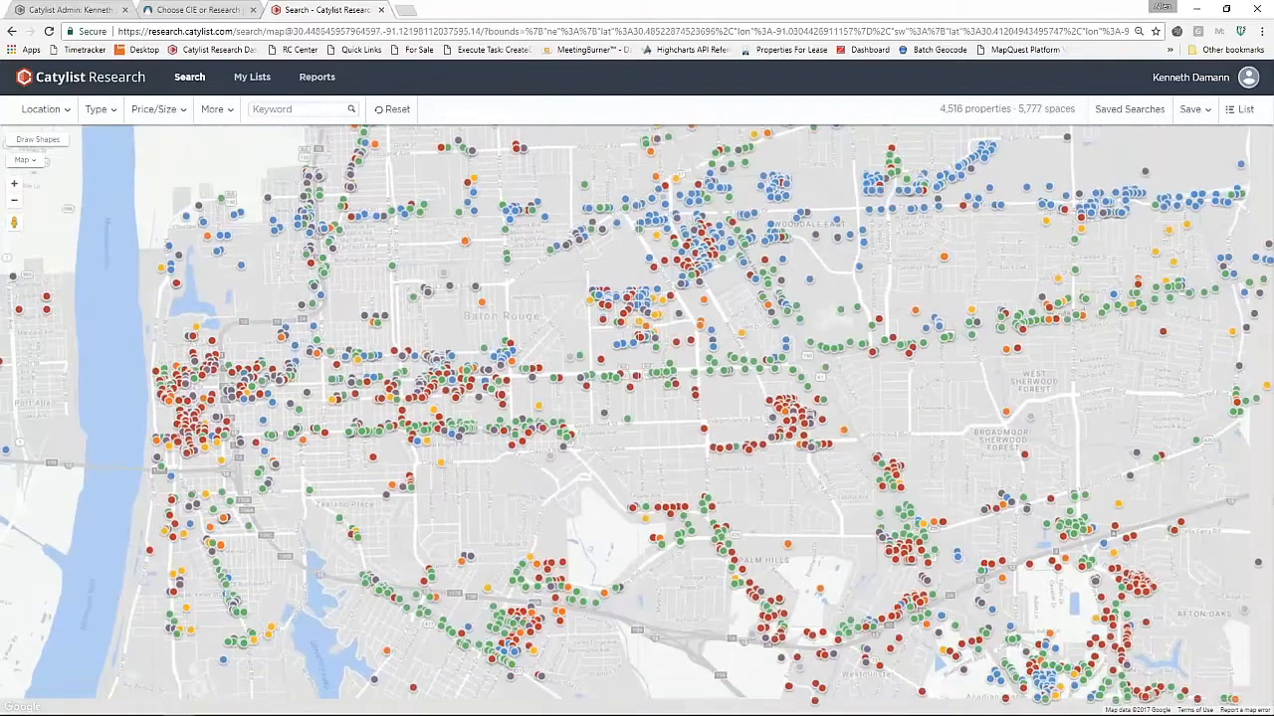
click(104, 113)
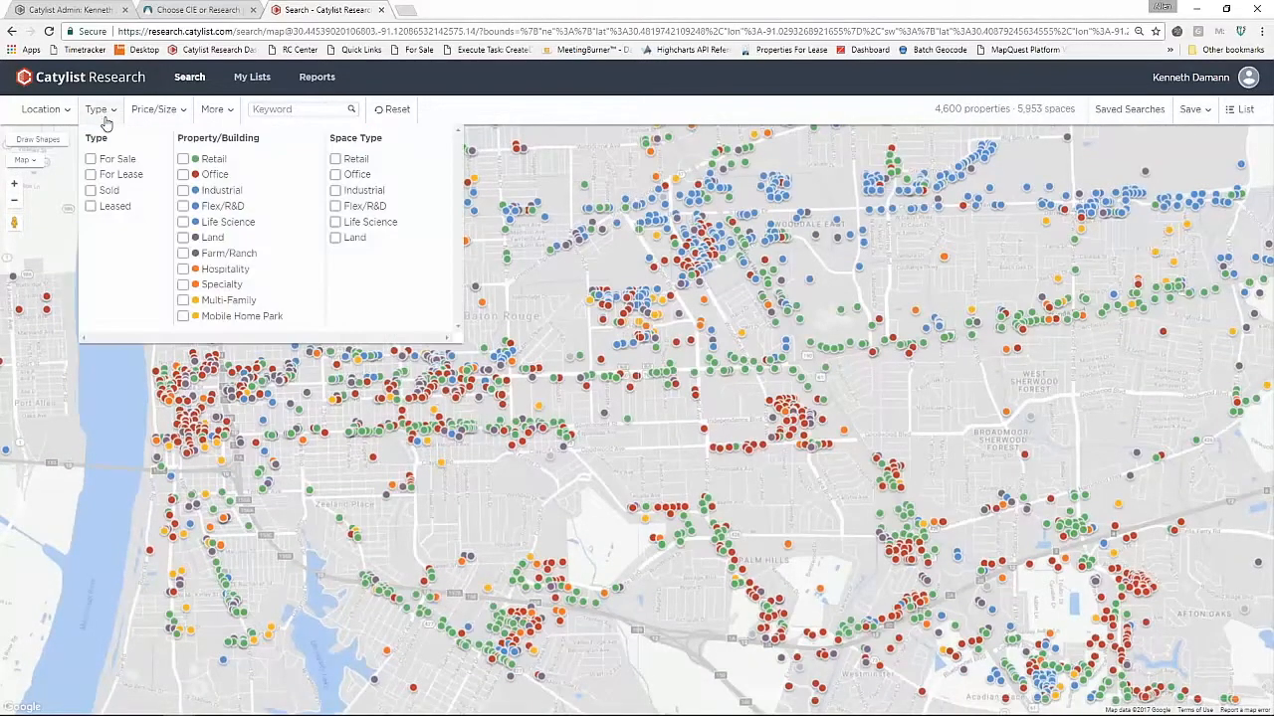
click(94, 176)
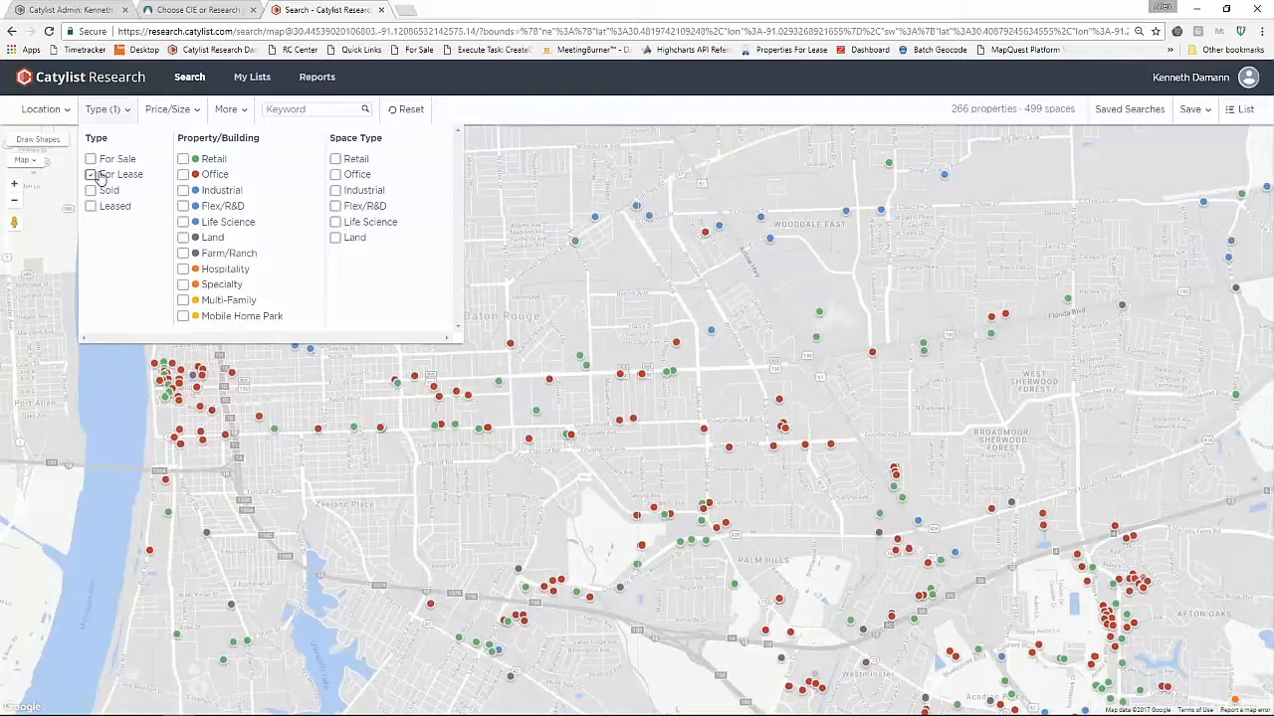
click(91, 160)
click(91, 174)
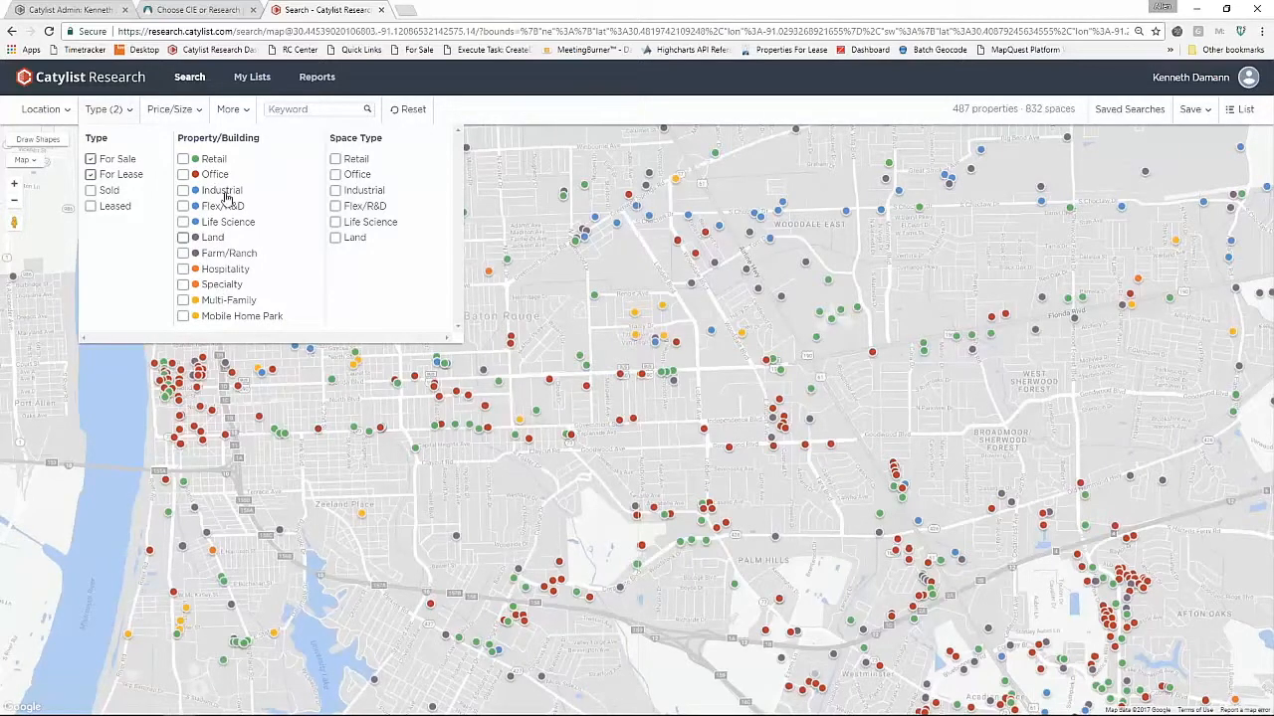
Step: Limit the property/building type to Retail for the listings around Afton Oaks
click(184, 159)
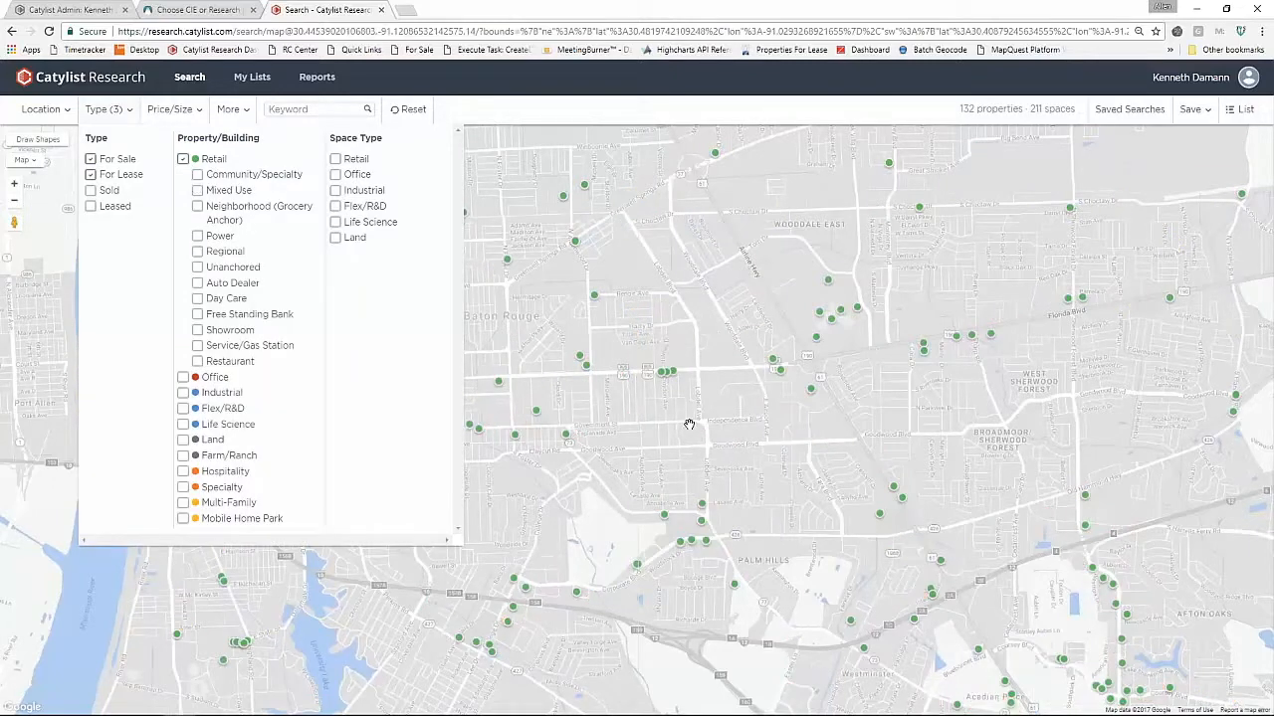
drag(662, 375, 565, 291)
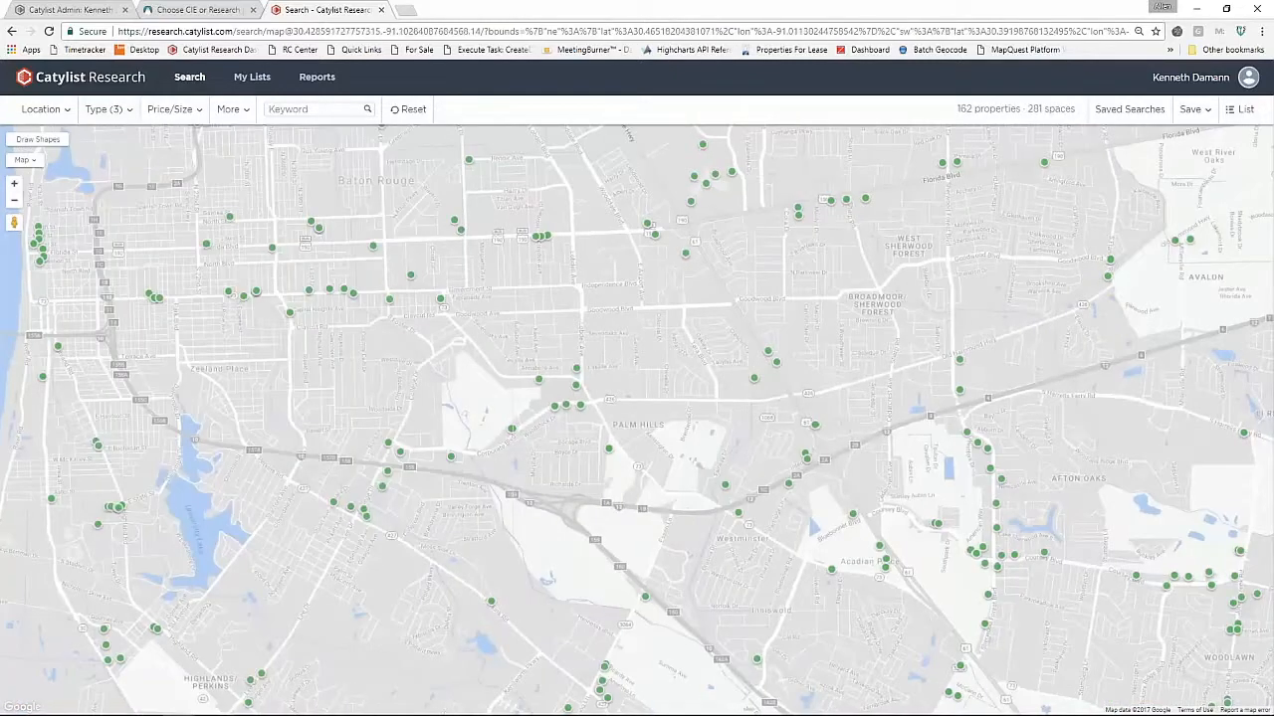
drag(858, 332, 532, 291)
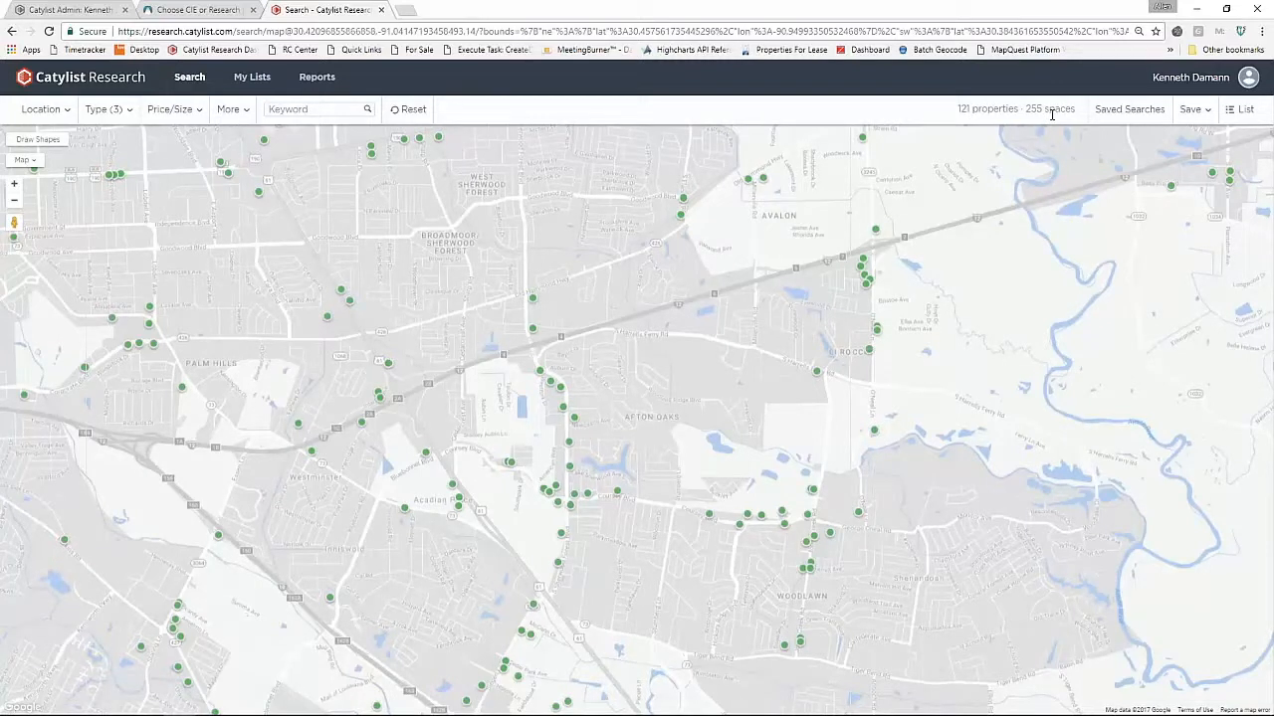
Step: Remove For Sale from the listing types so that only For Lease is selected
click(126, 116)
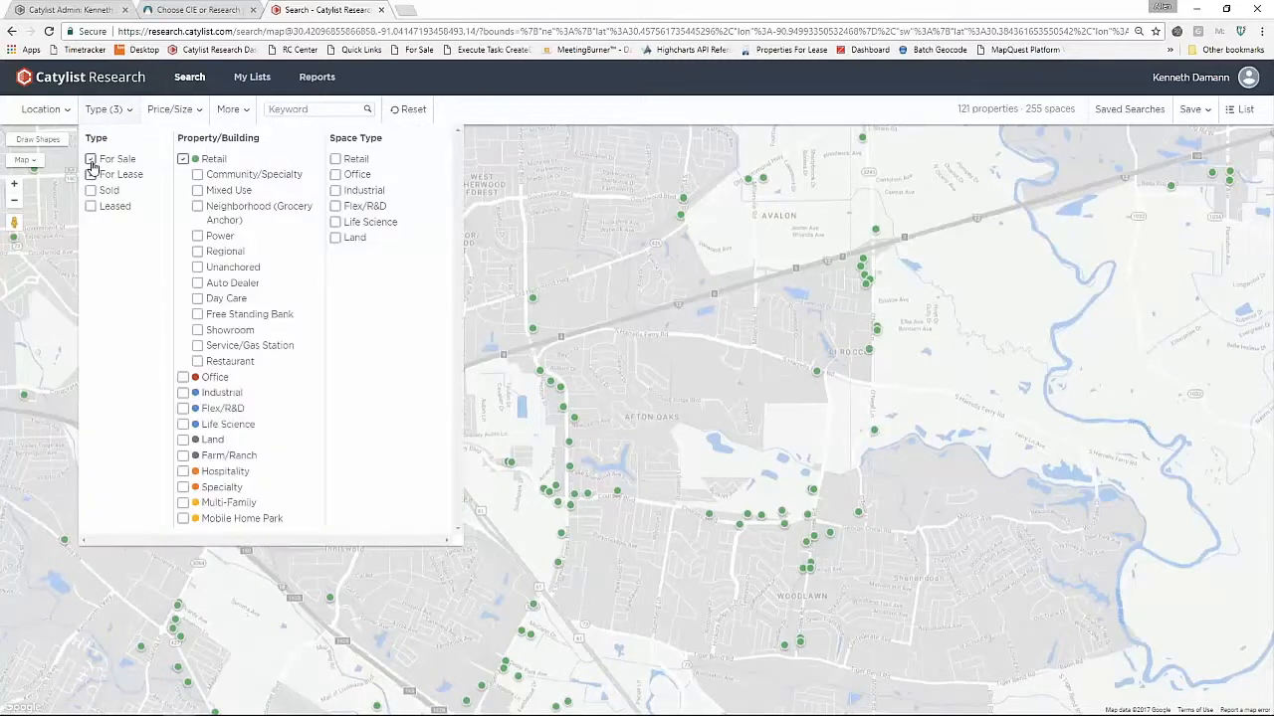
click(91, 160)
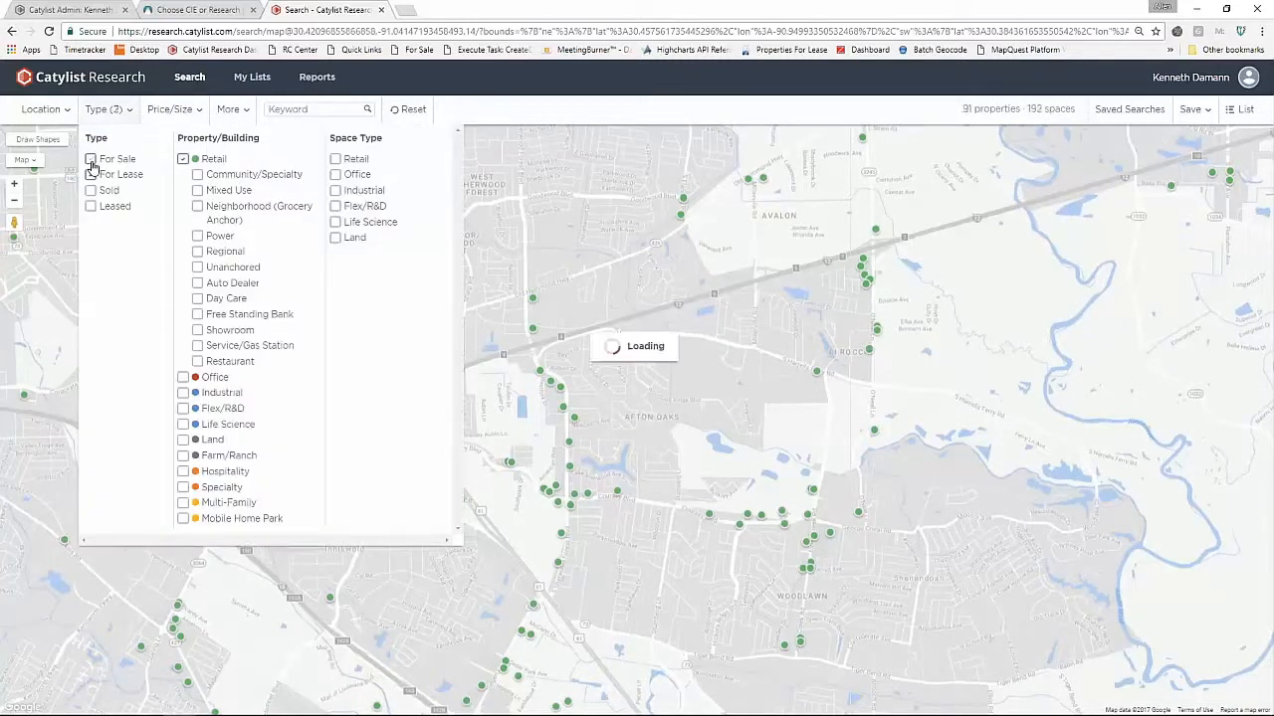
click(658, 245)
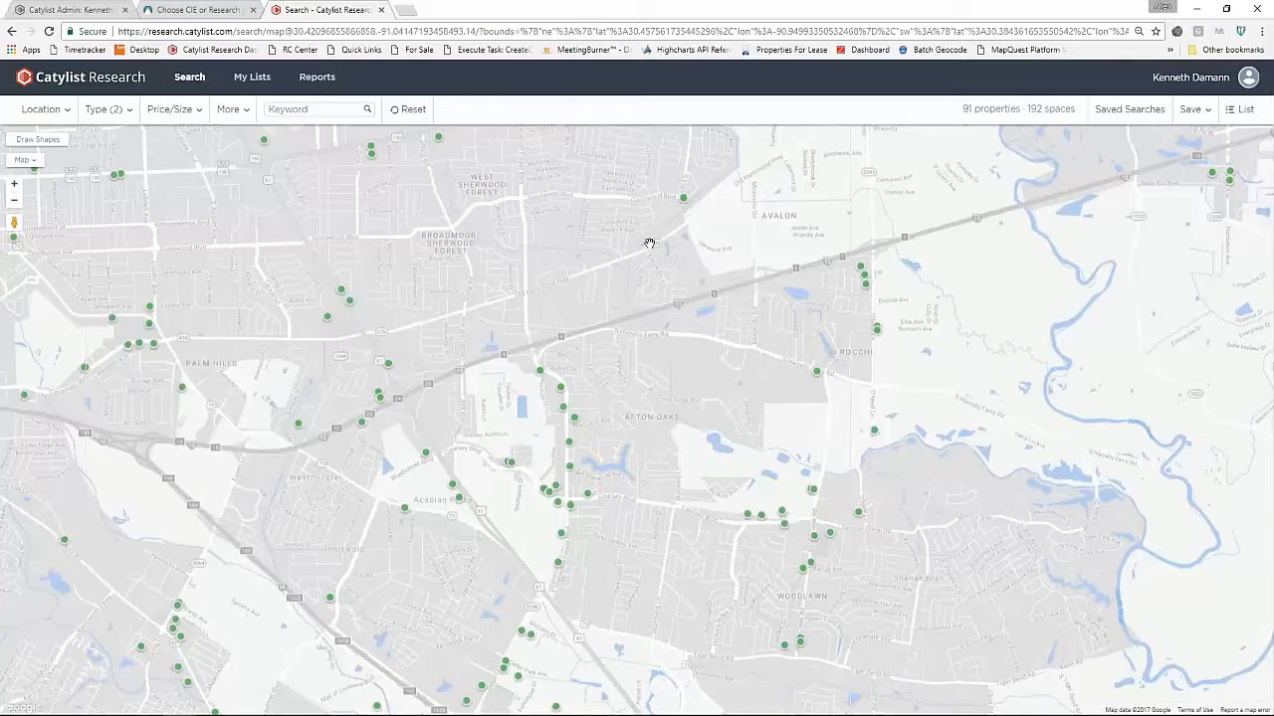
Step: Switch the listing type to For Sale only to compare the retail results, and restore For Lease as the only type
click(127, 113)
click(90, 160)
click(90, 174)
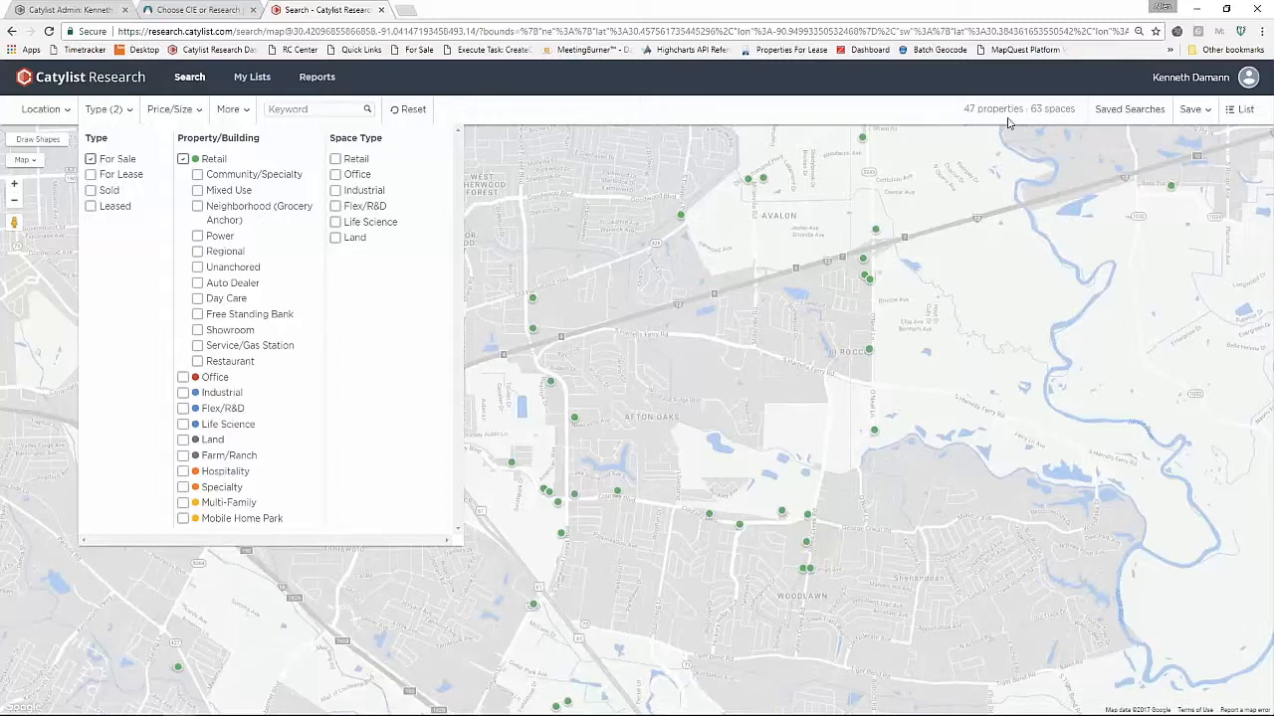
click(92, 174)
click(90, 160)
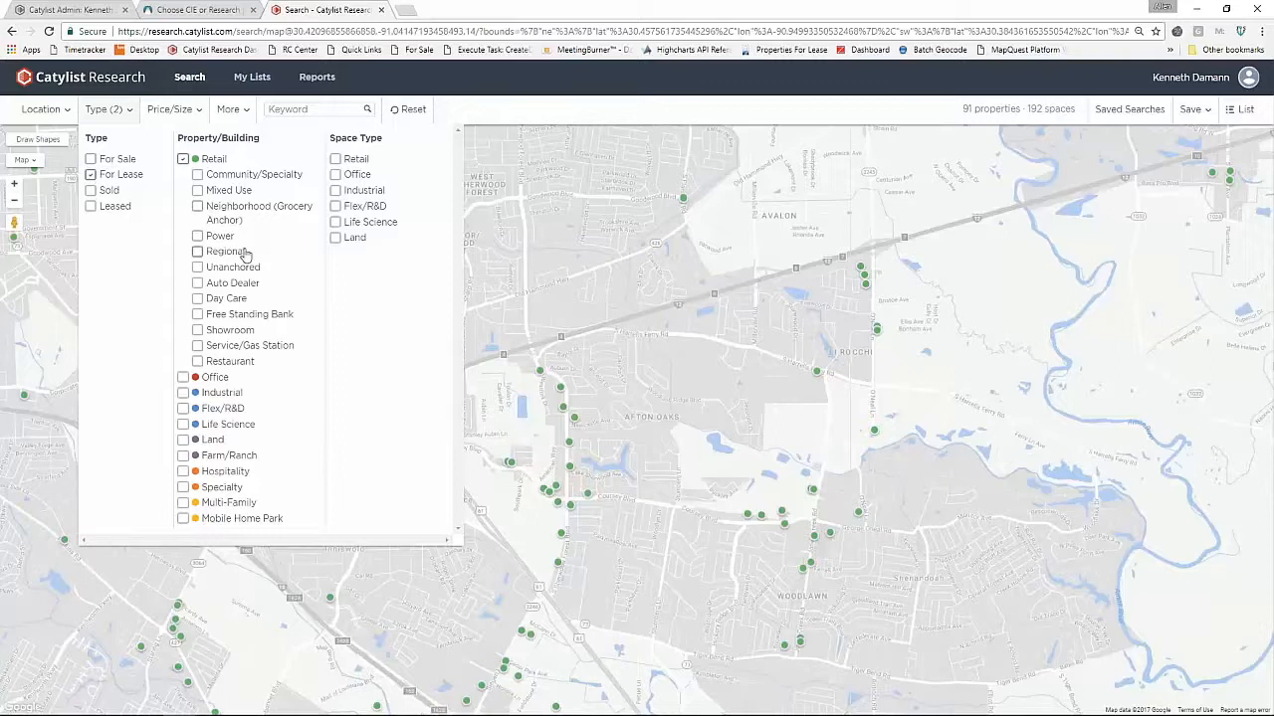
Step: Filter the retail properties to Office space type and preview the matching property just west of Afton Oaks
click(335, 175)
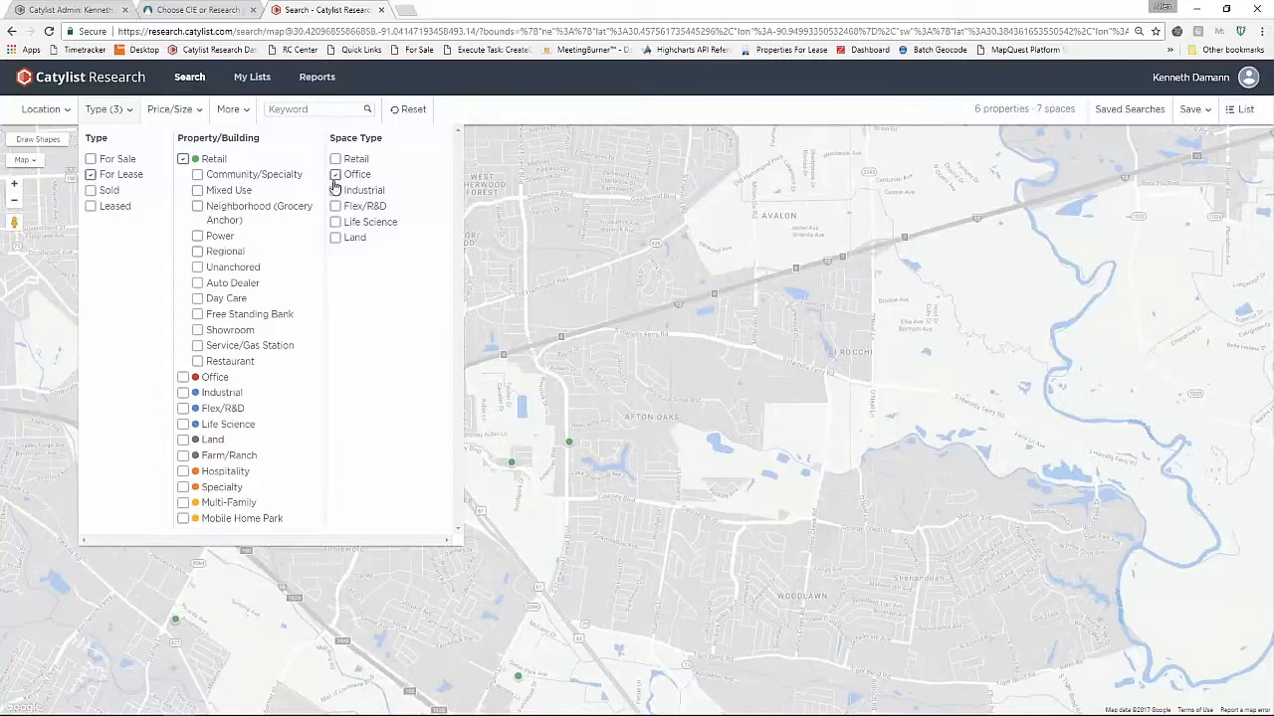
click(573, 447)
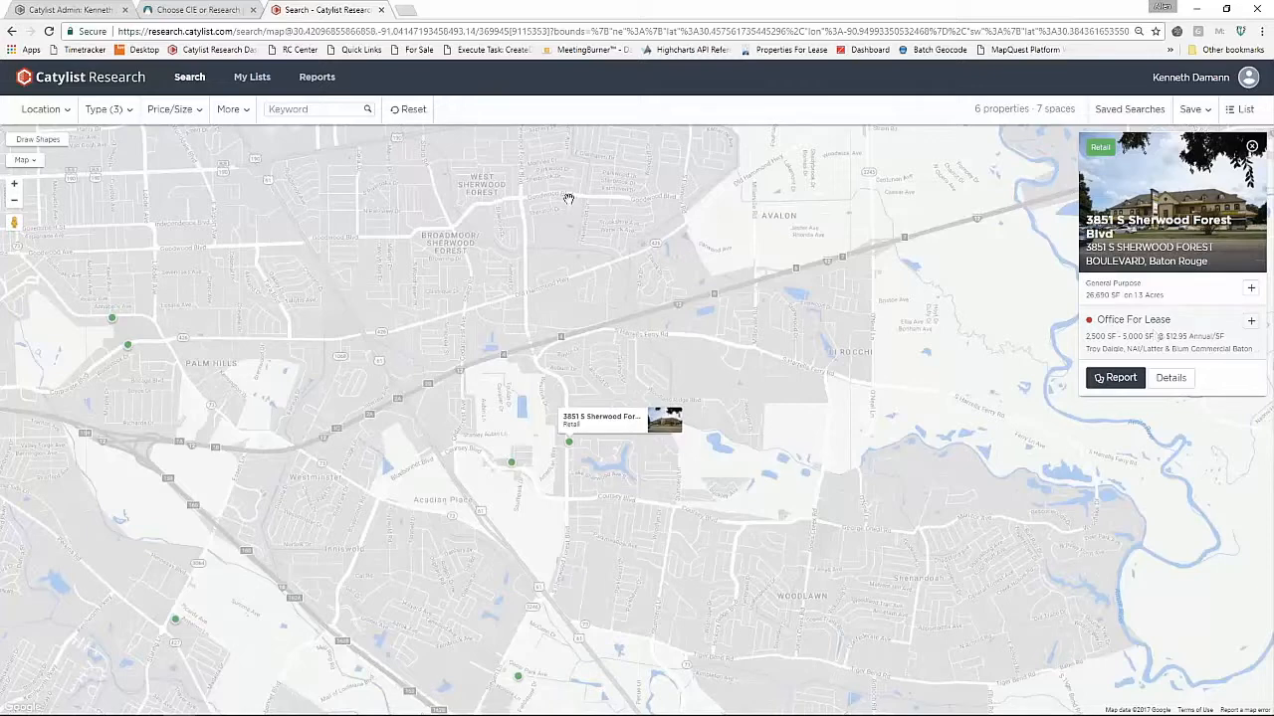
Step: Remove the Office space type filter, keeping the For Lease and Retail criteria
click(171, 110)
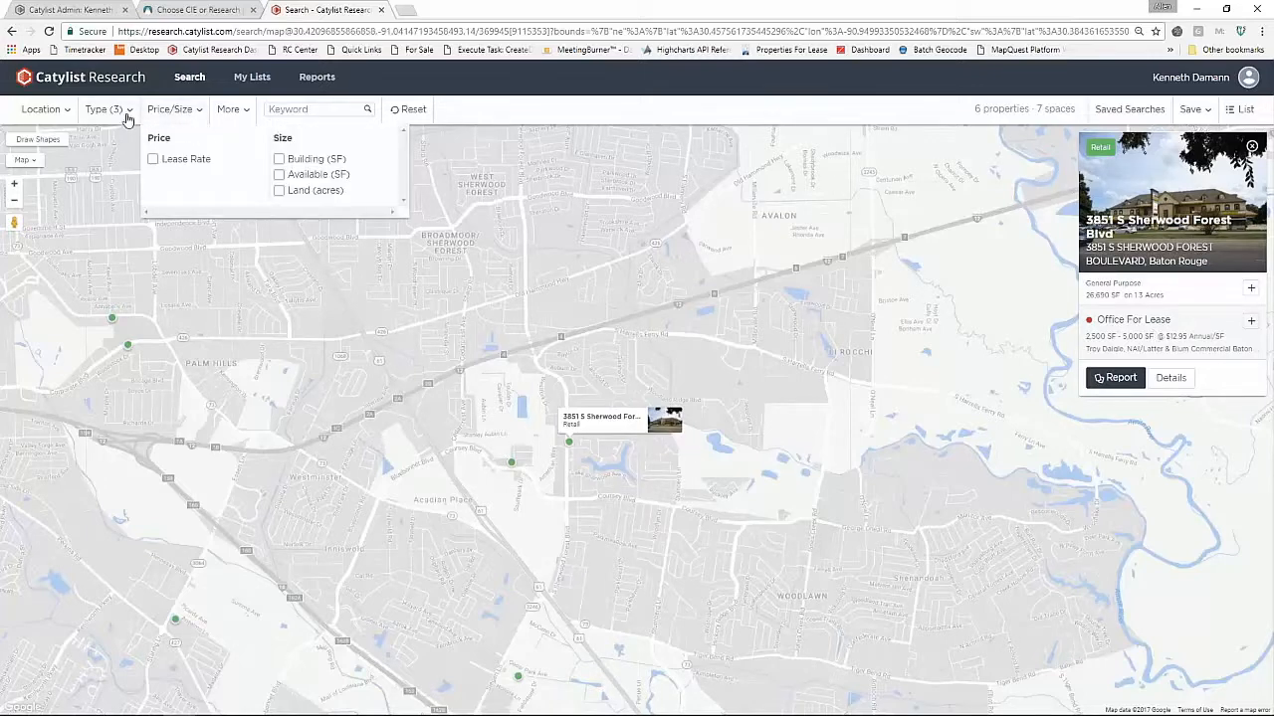
click(127, 119)
click(336, 176)
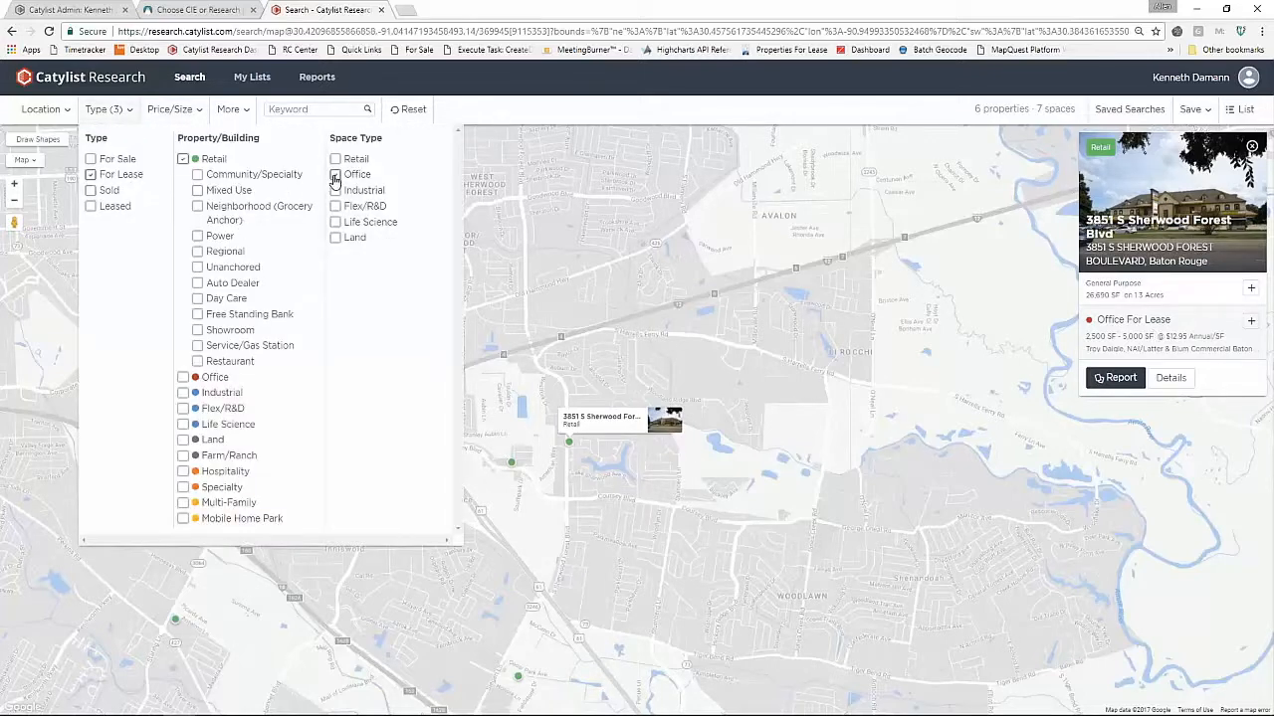
click(336, 176)
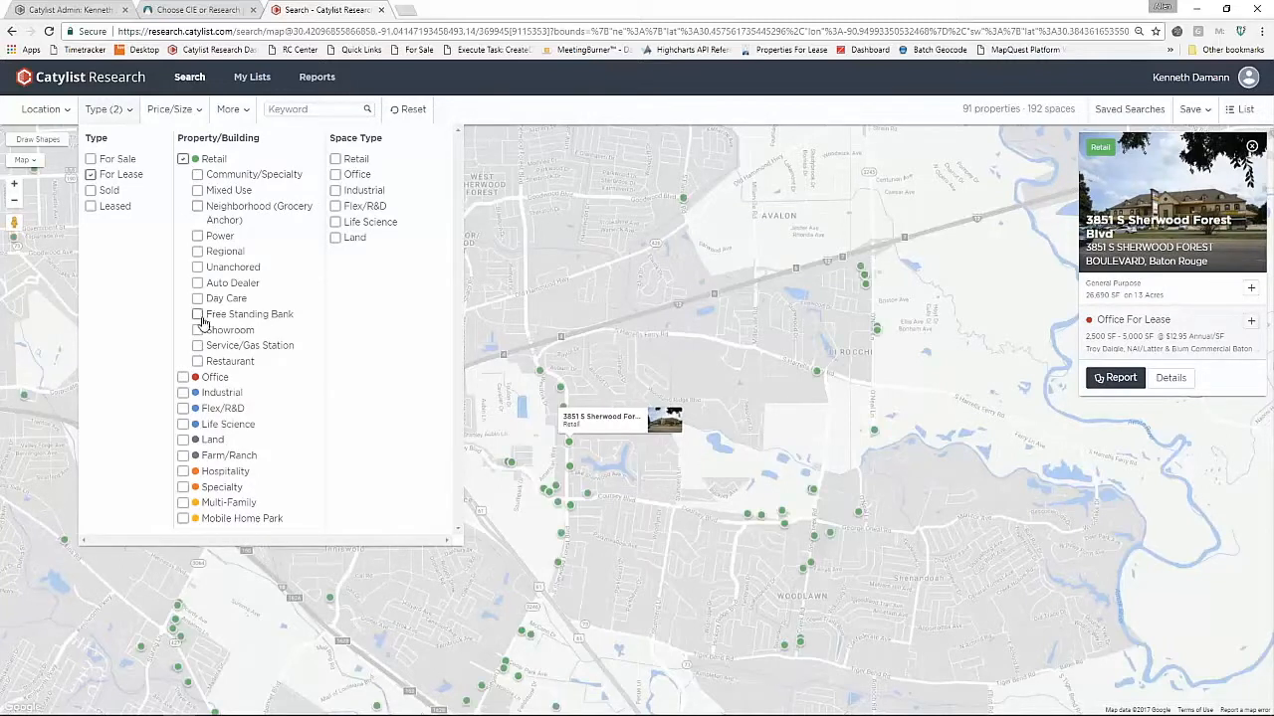
click(554, 265)
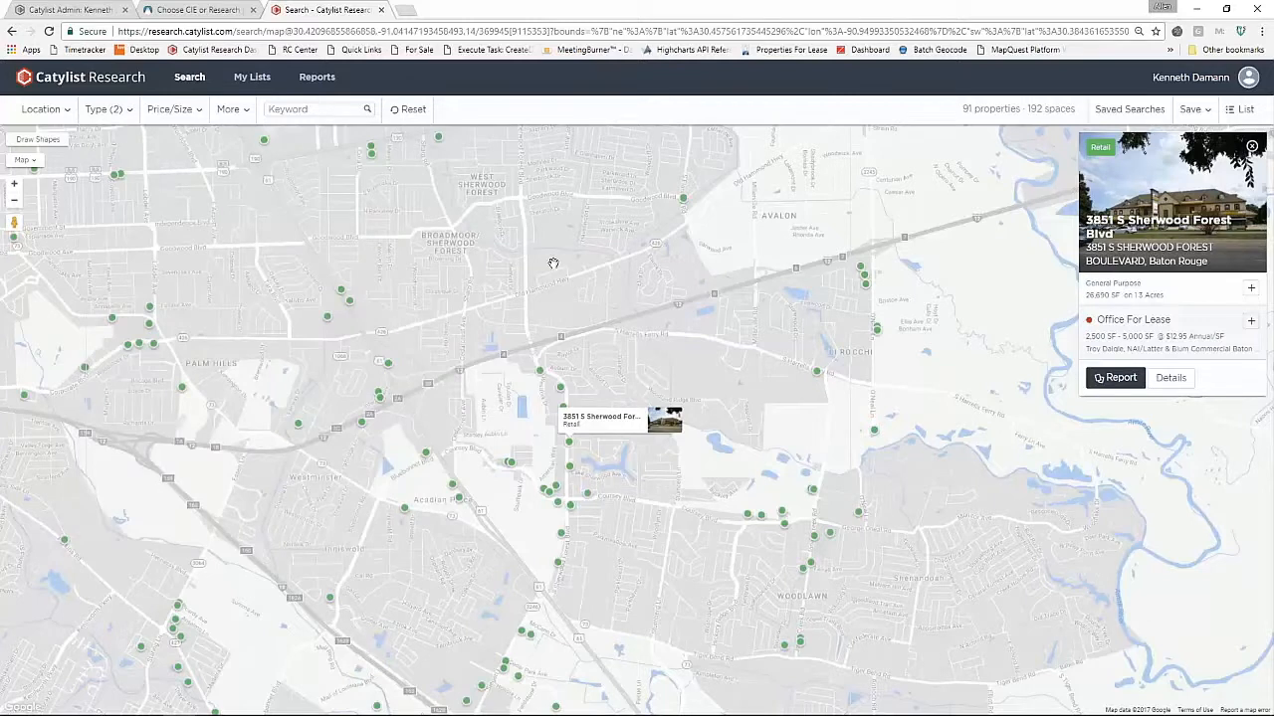
Step: Draw a freehand search area around the cluster of retail listings just west of Afton Oaks and apply it
click(36, 141)
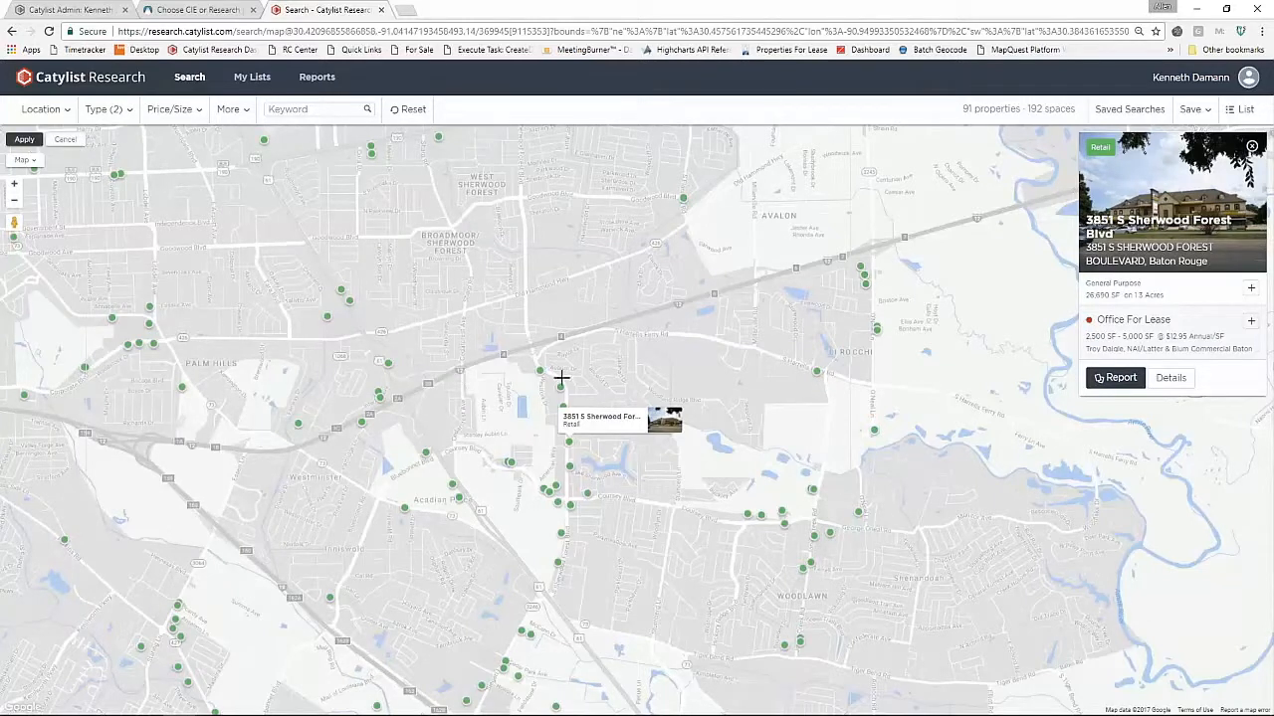
mouse_move(587, 370)
mouse_down()
mouse_move(474, 407)
mouse_move(509, 563)
mouse_move(600, 580)
mouse_move(610, 411)
mouse_move(583, 367)
mouse_move(572, 383)
mouse_up()
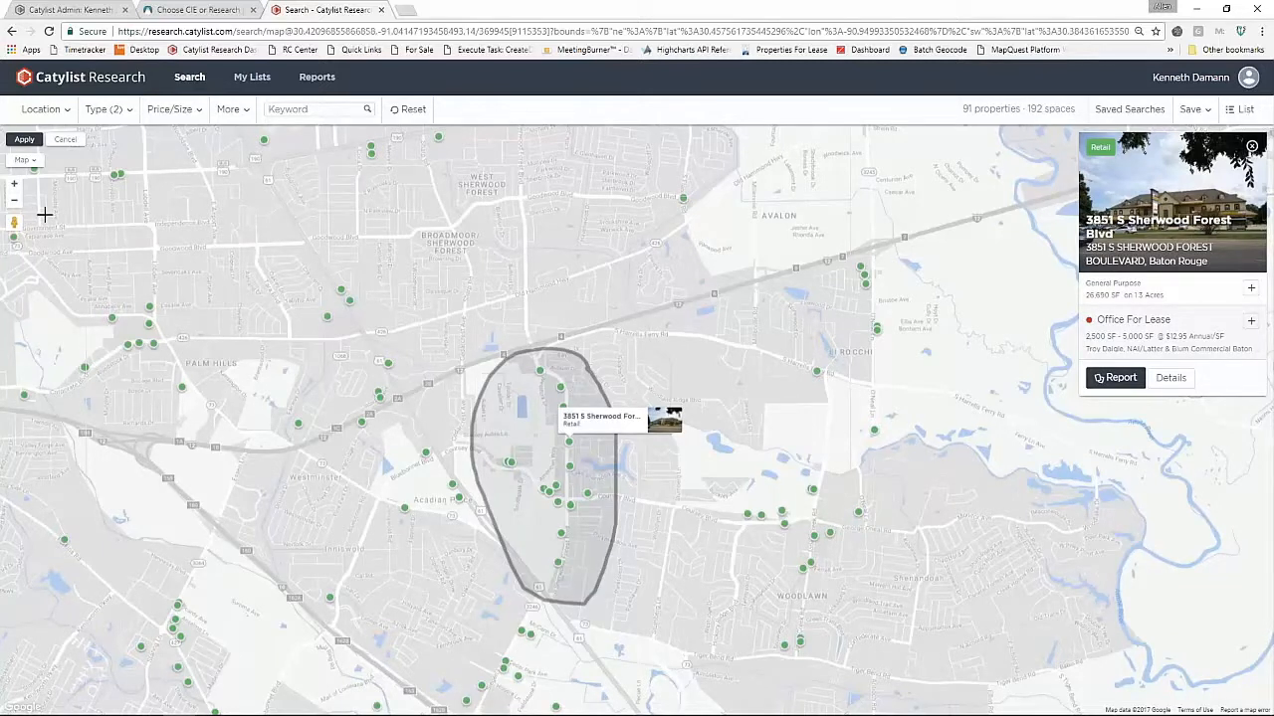
click(24, 139)
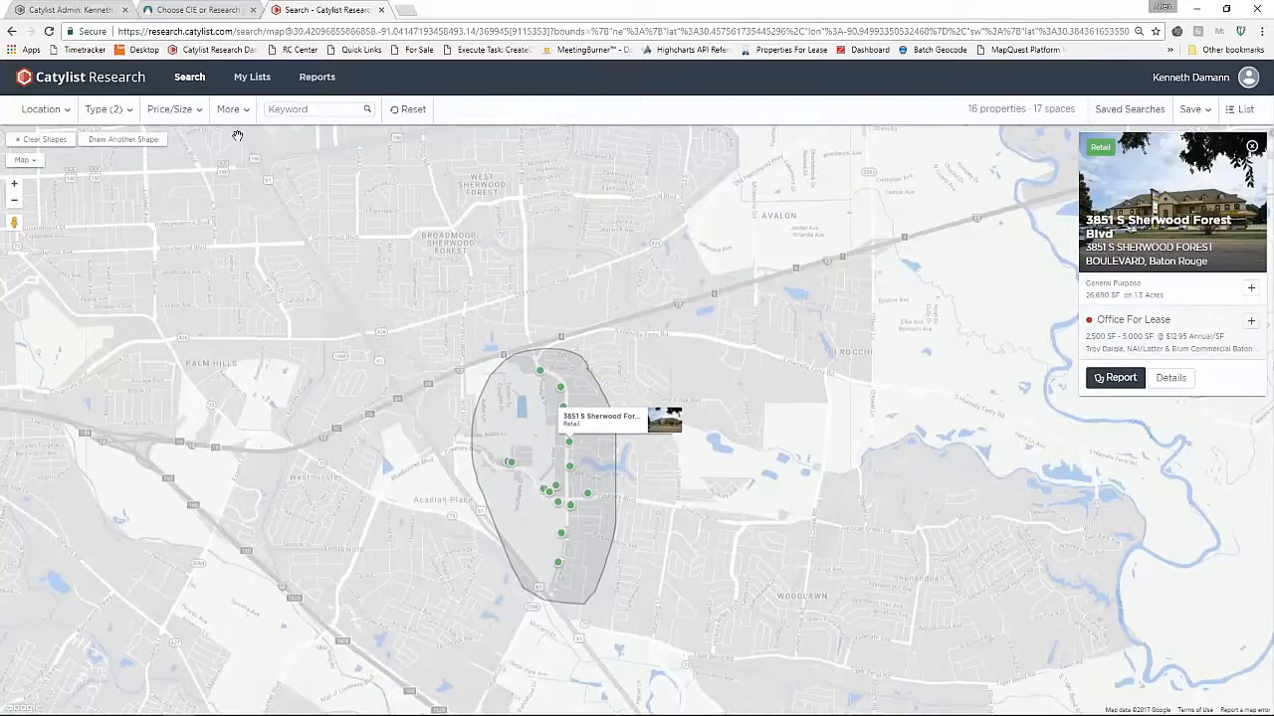
Step: Restrict the results to Existing buildings with an available size of 1,500 to 2,500 SF
click(237, 111)
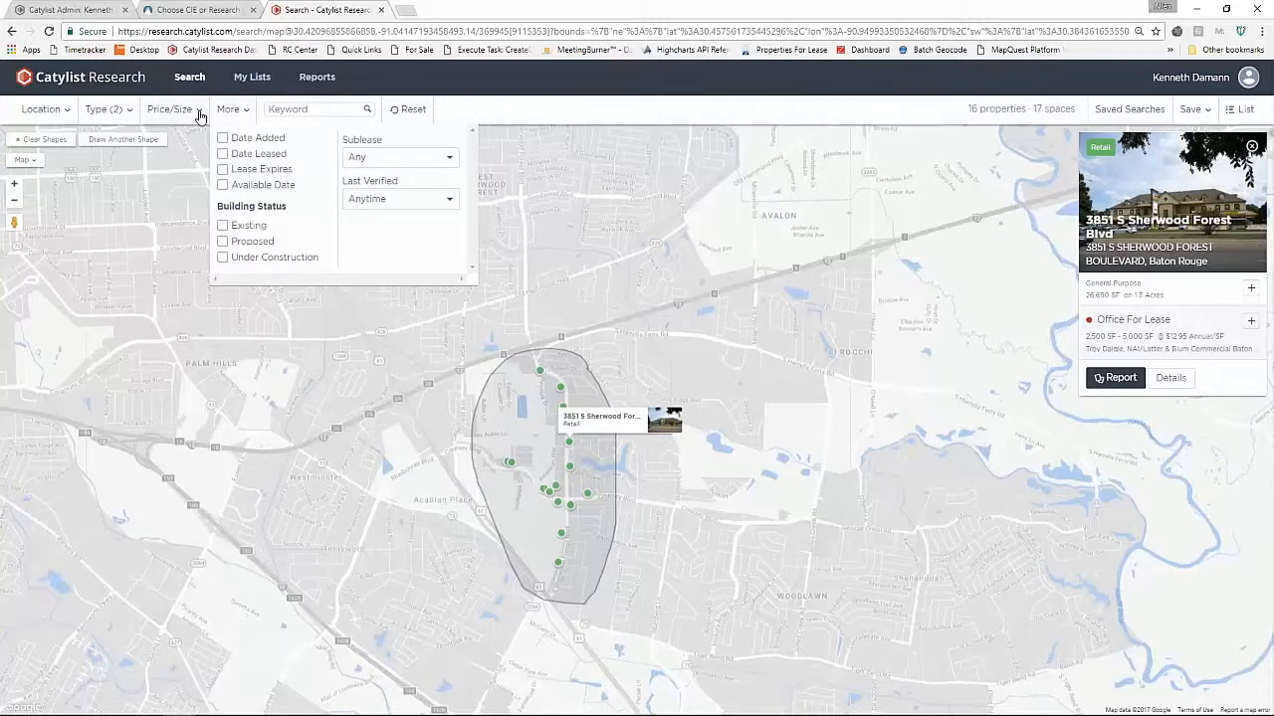
click(223, 226)
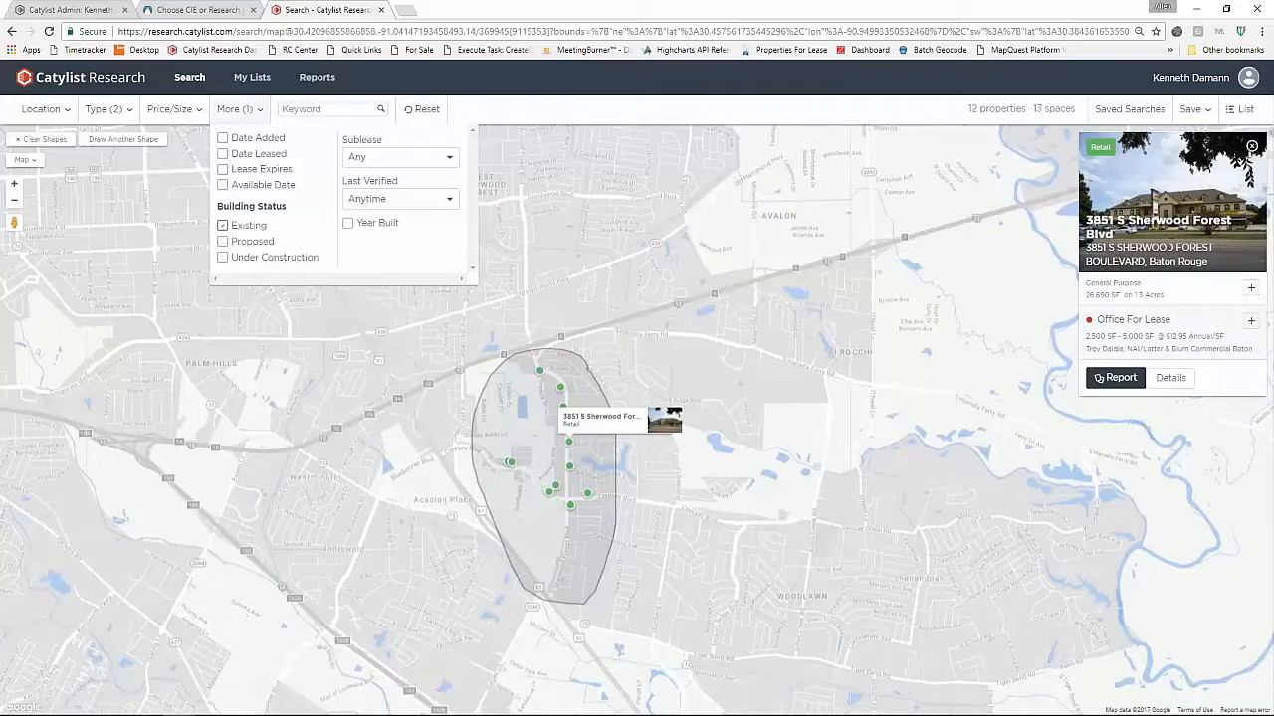
click(174, 109)
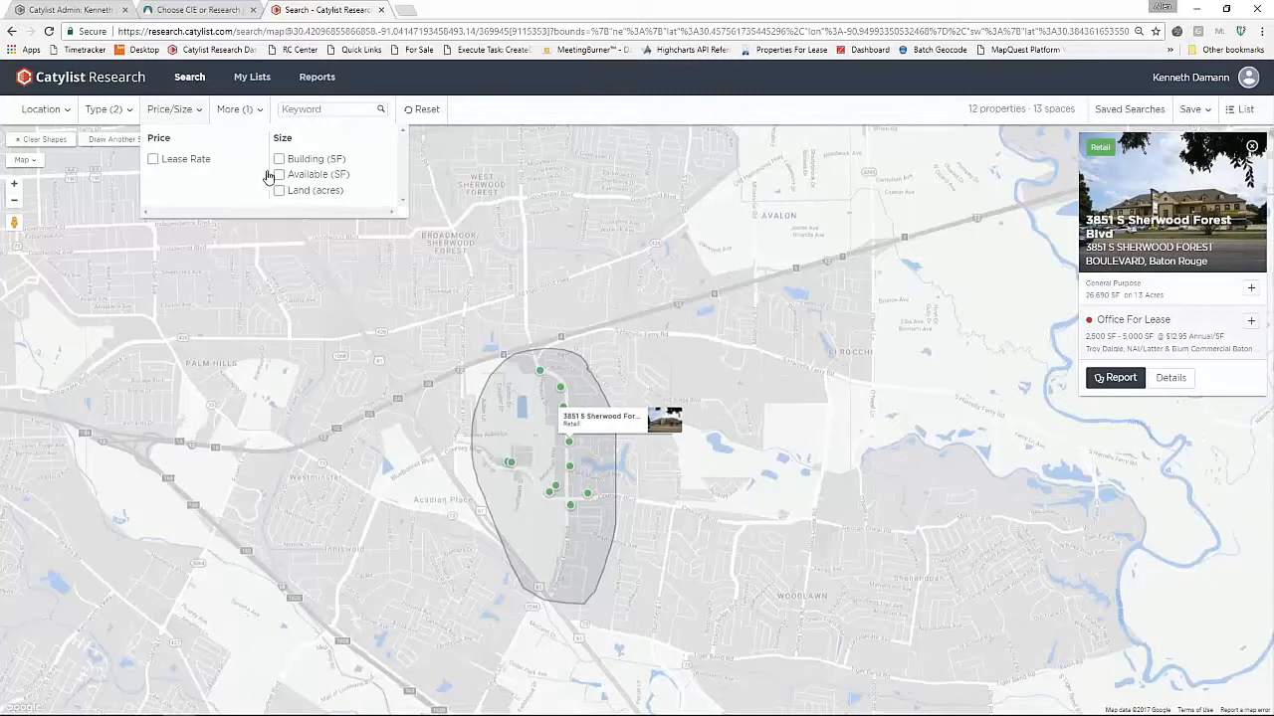
click(280, 175)
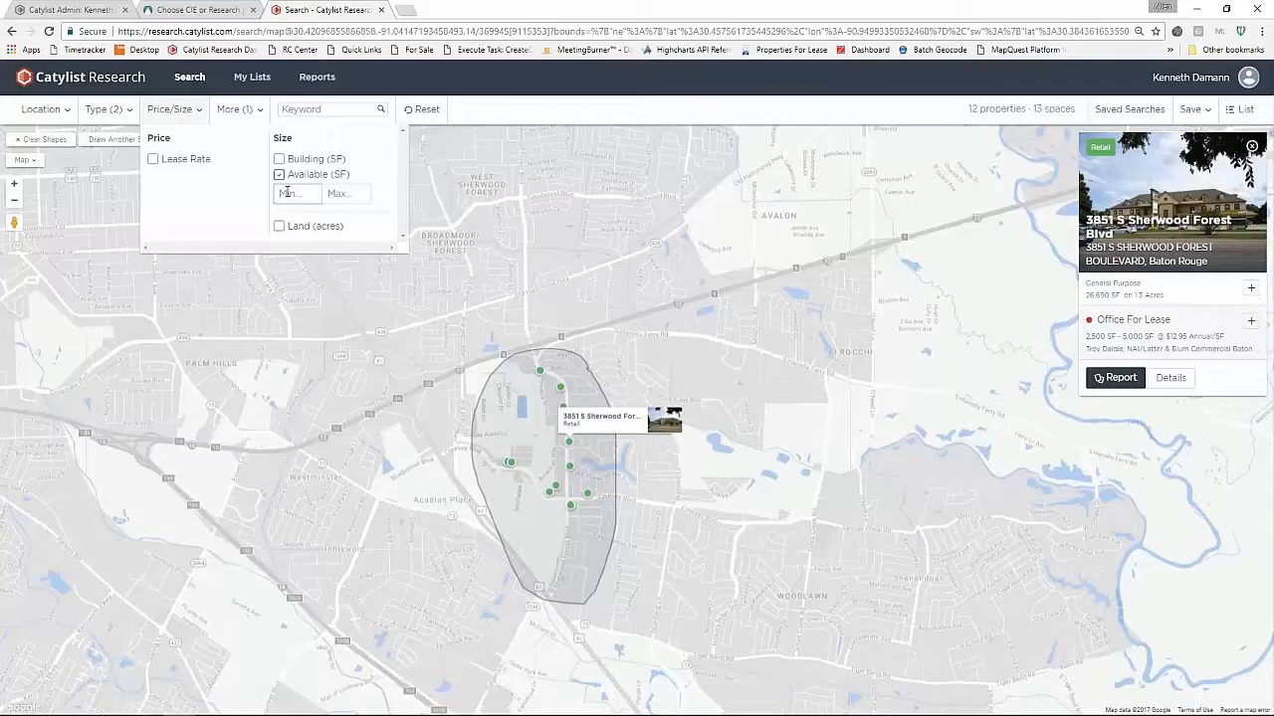
text(1500)
key(Tab)
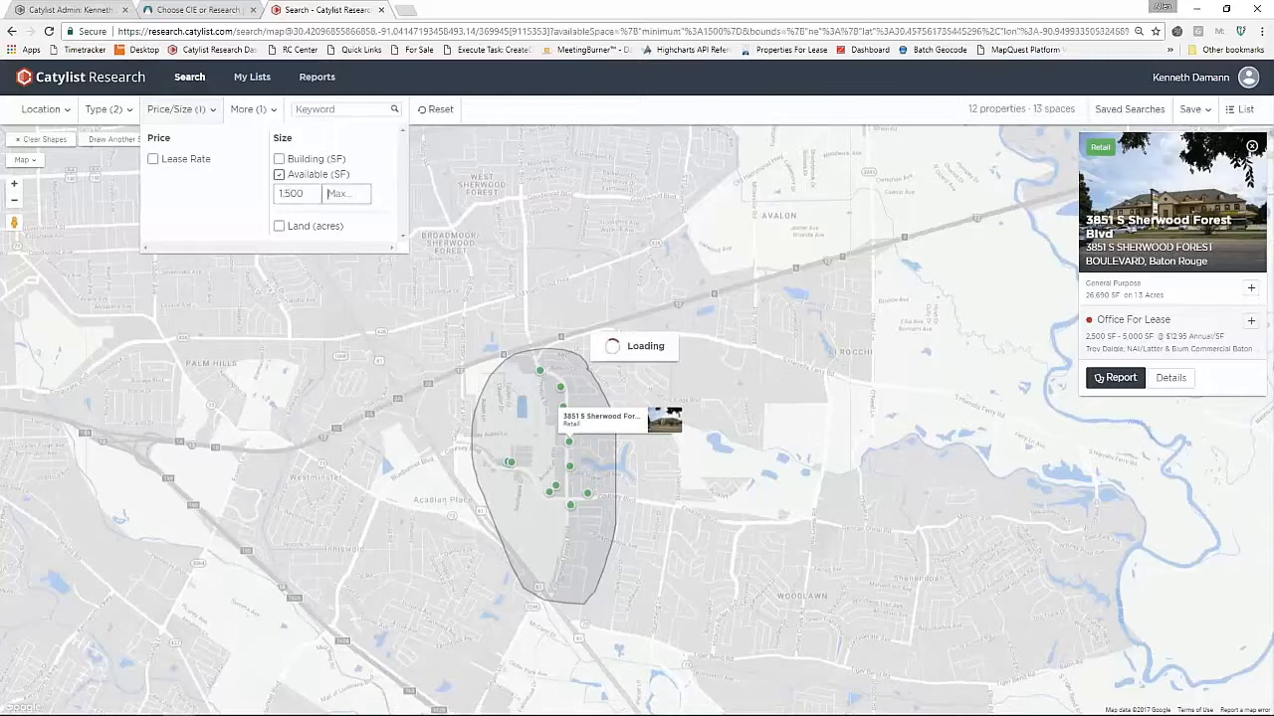
text(2500)
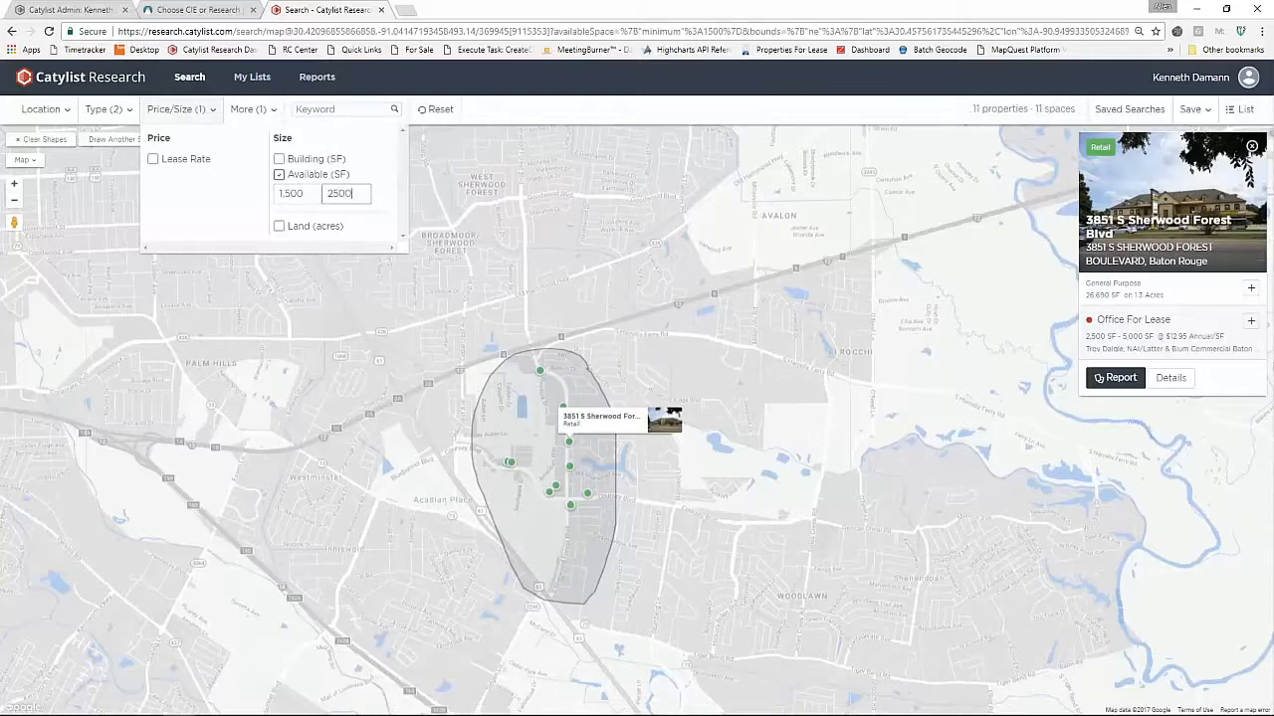
key(Tab)
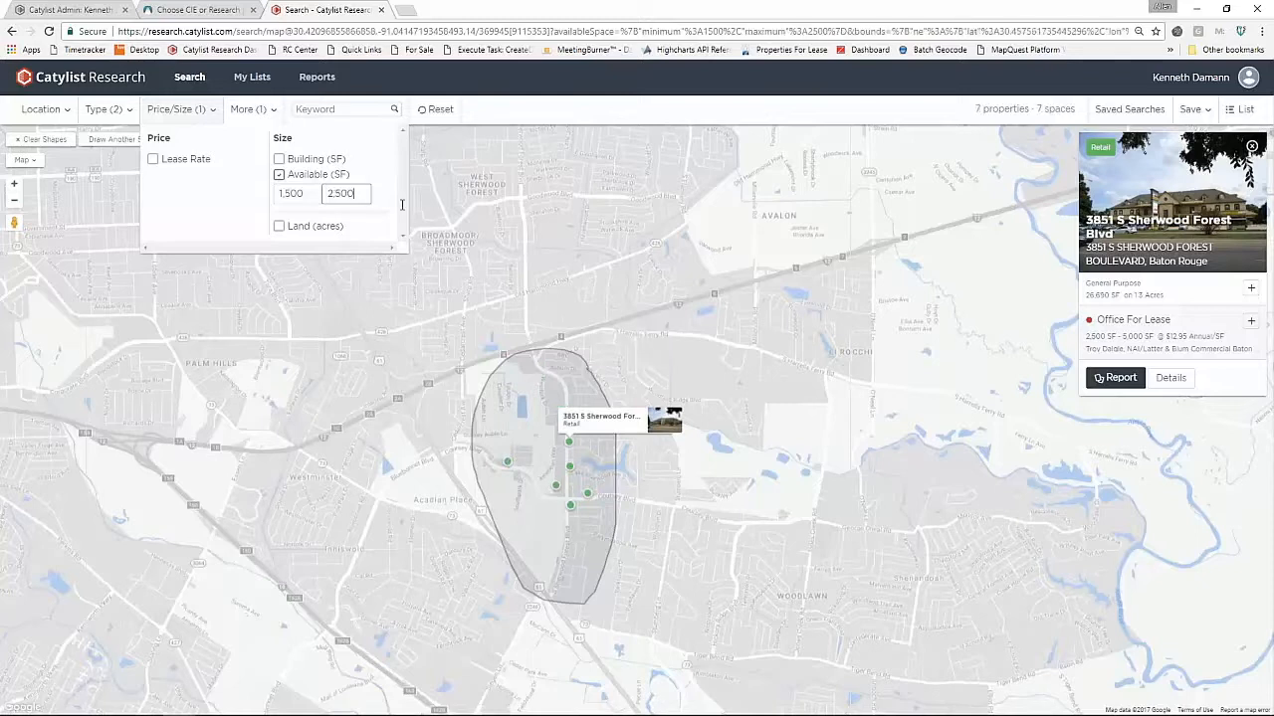
click(655, 472)
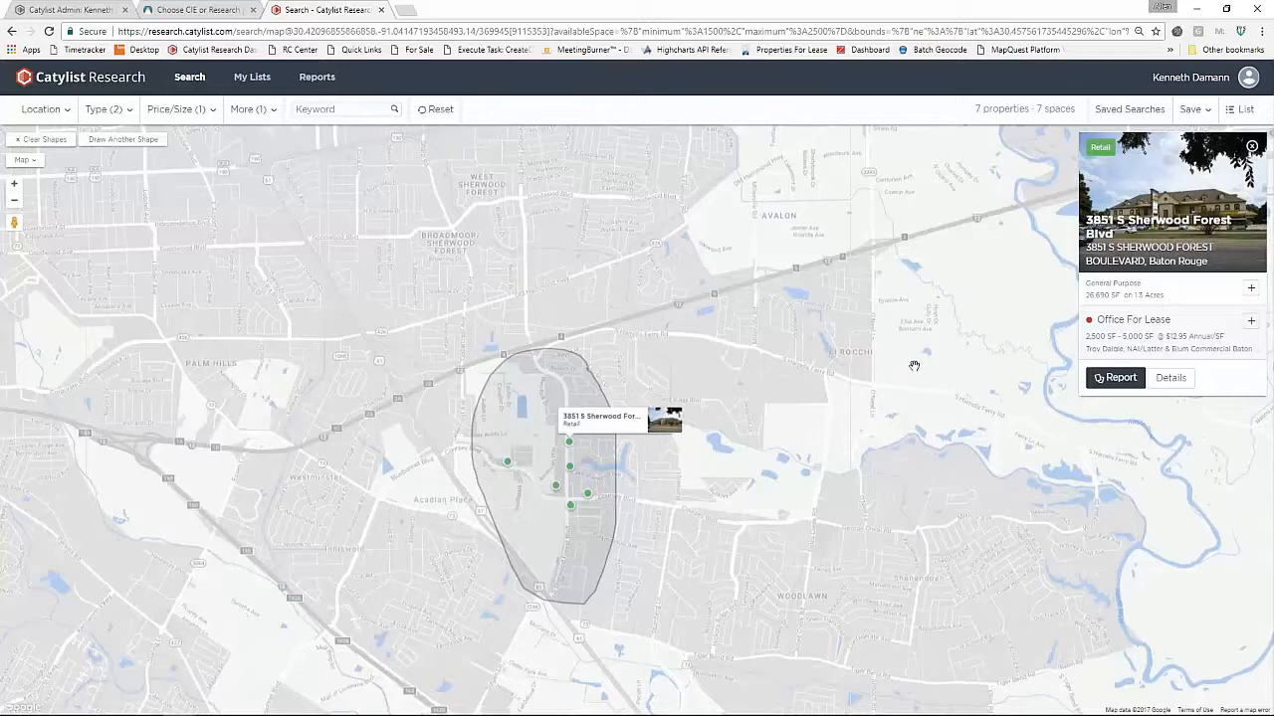
click(1252, 147)
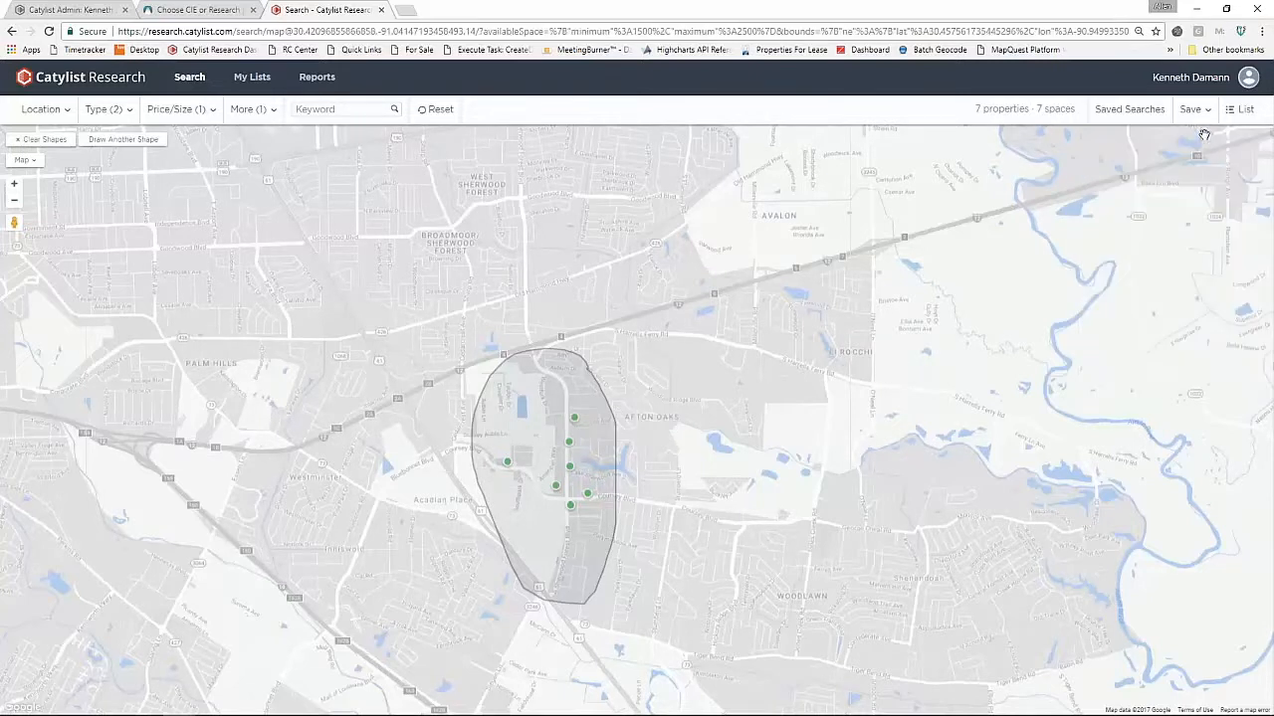
Step: View the results as a list and review the first property's overview, lease listing, history and tenants, returning to the list
click(1241, 110)
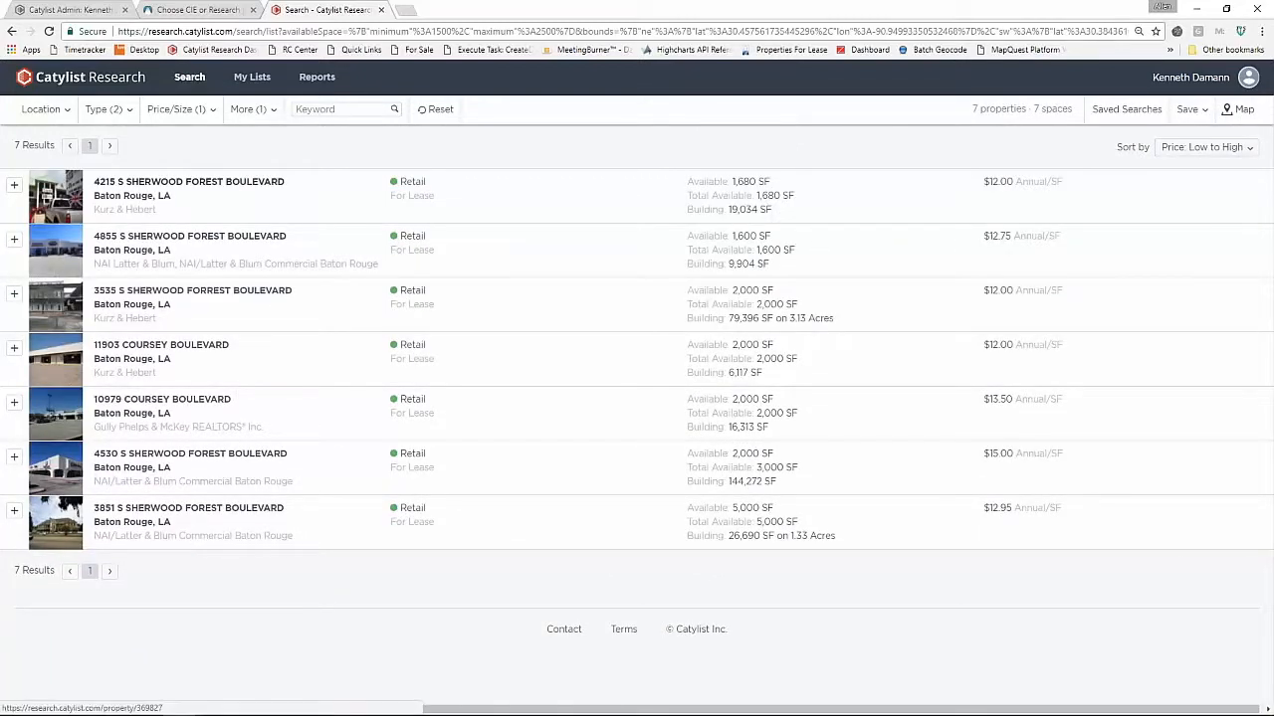
click(114, 186)
scroll(1021, 491, down, 4)
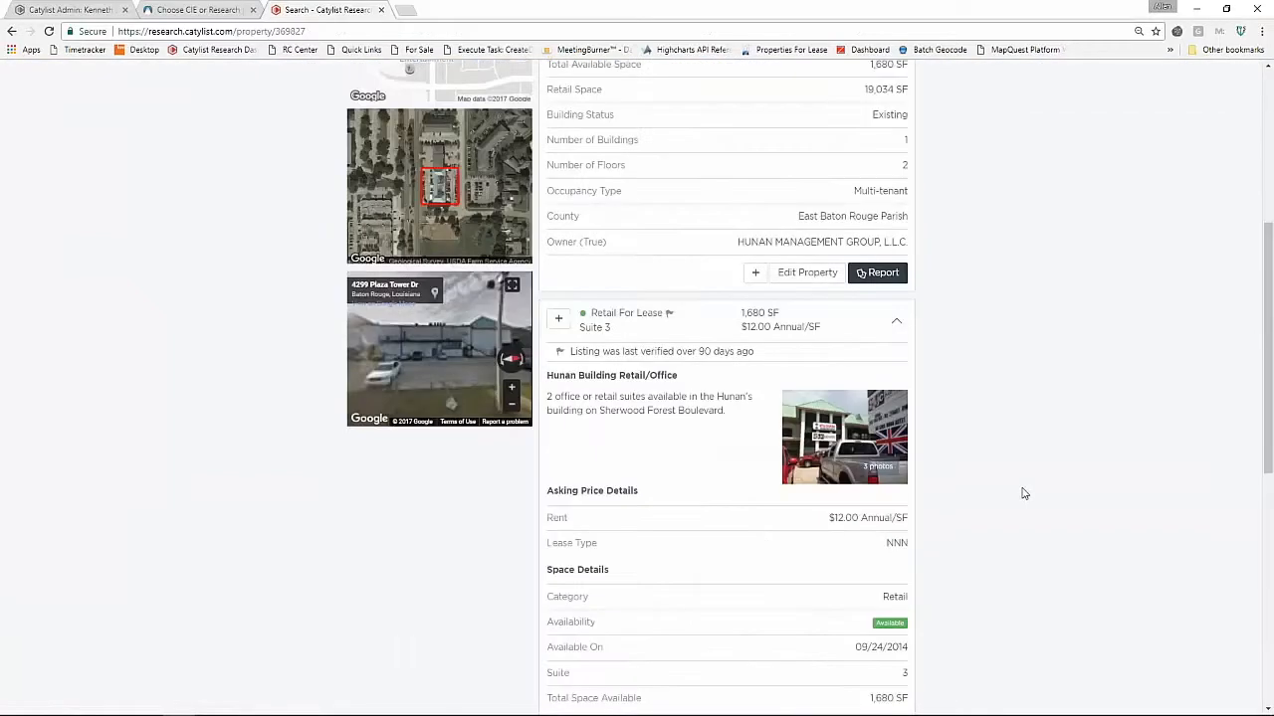
scroll(1015, 488, up, 1)
scroll(1014, 487, down, 3)
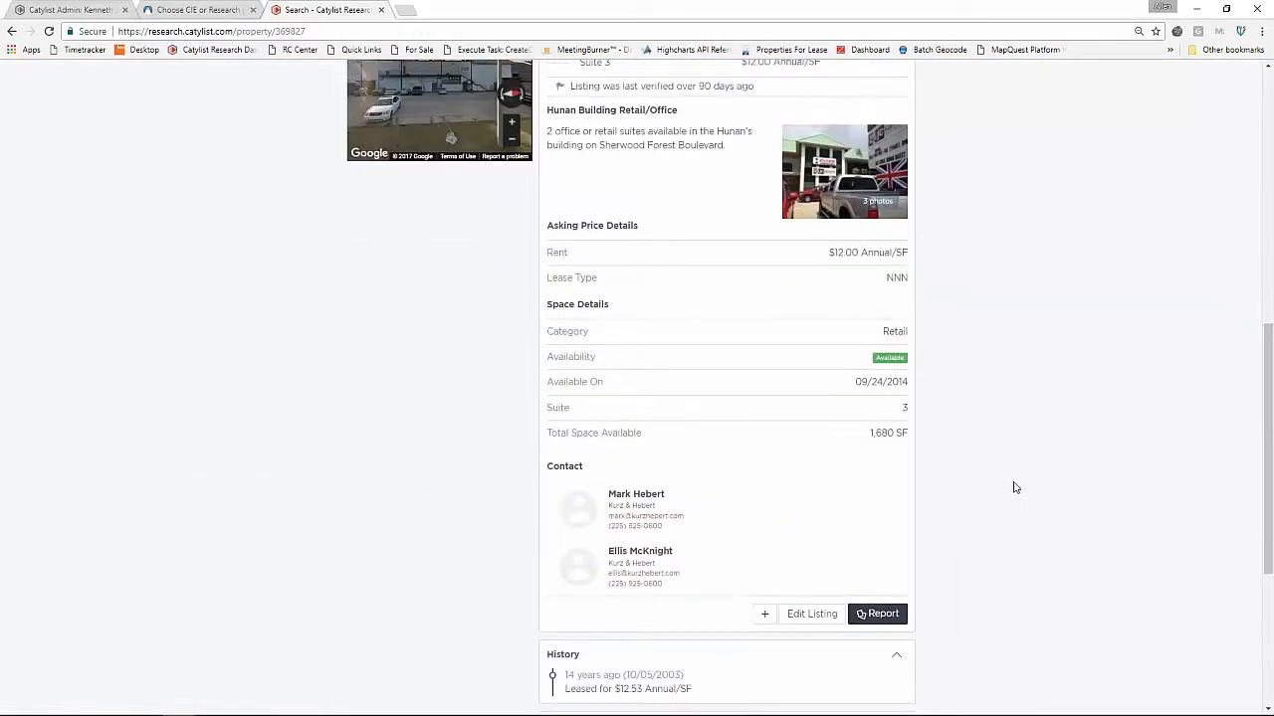
scroll(1015, 487, down, 1)
scroll(1015, 487, up, 1)
scroll(1015, 488, down, 3)
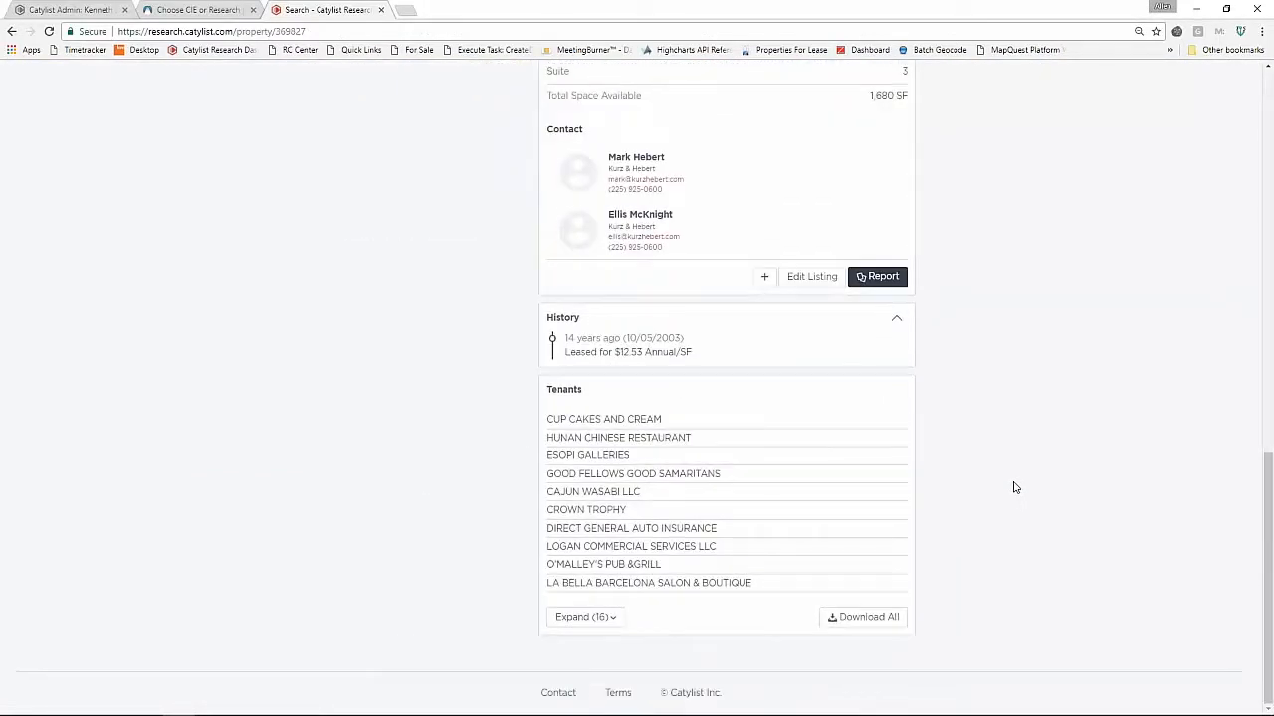
scroll(1015, 488, up, 4)
scroll(1015, 487, up, 4)
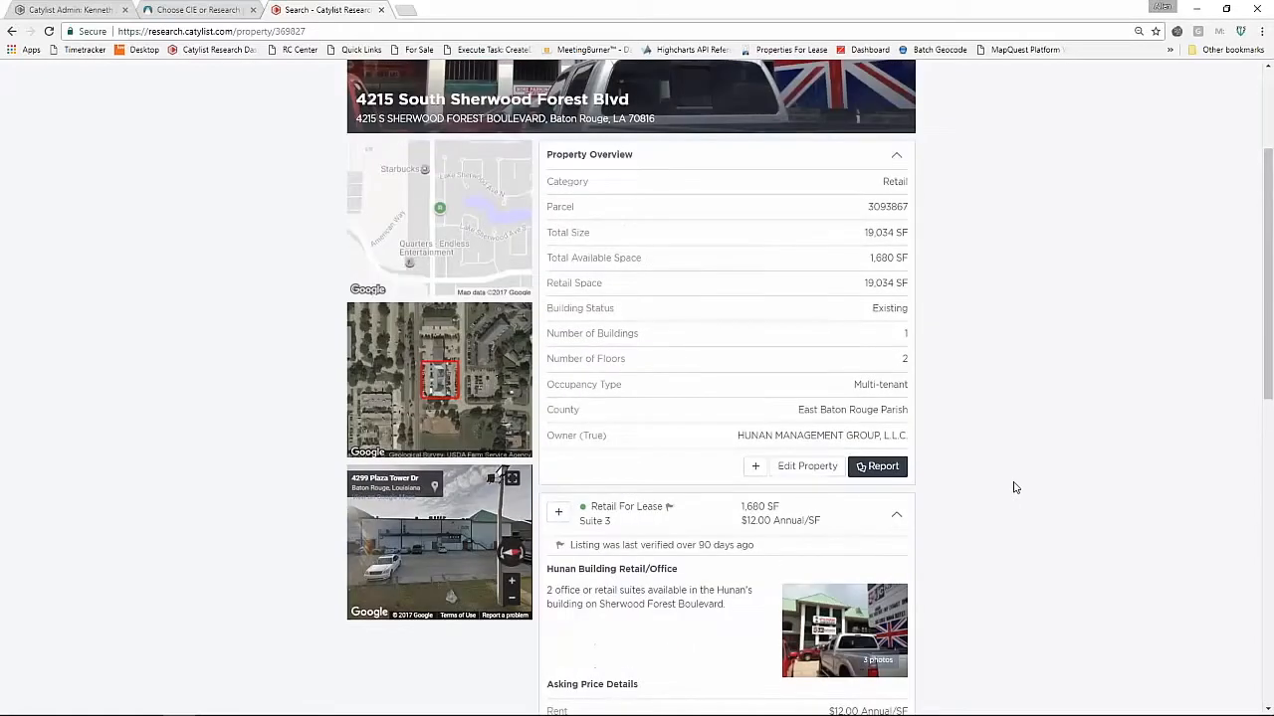
scroll(1015, 488, up, 2)
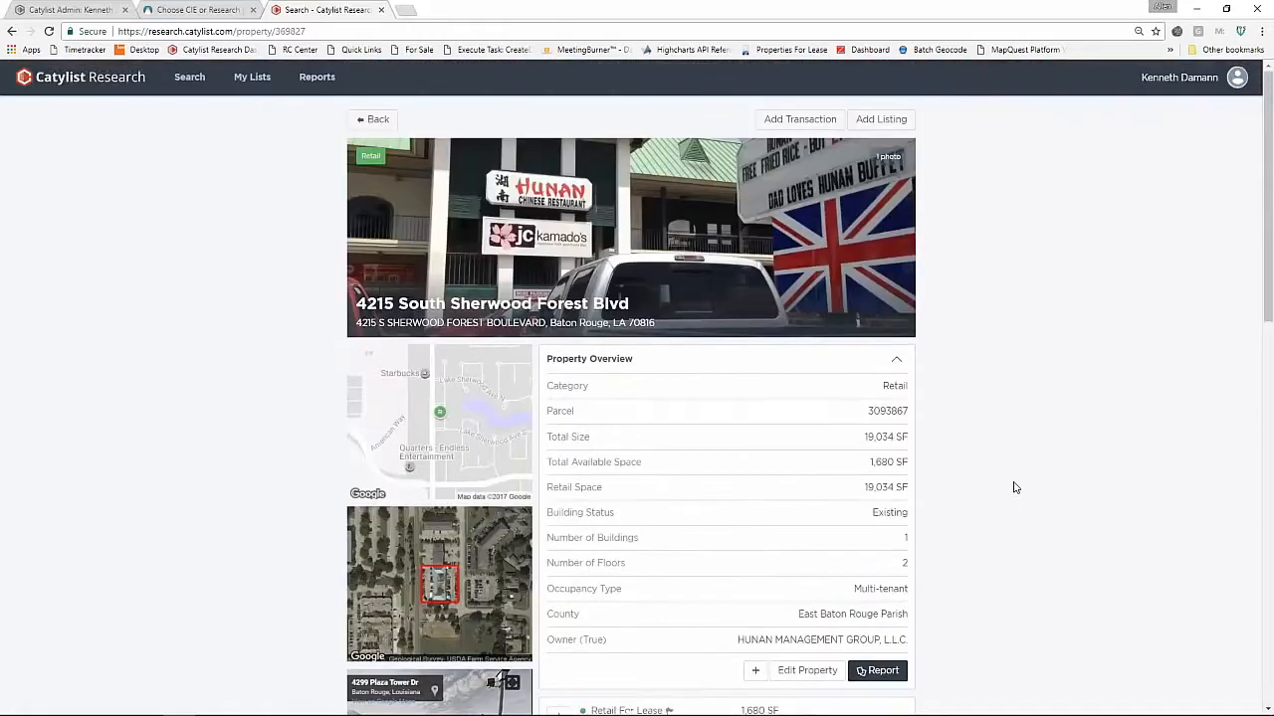
click(377, 119)
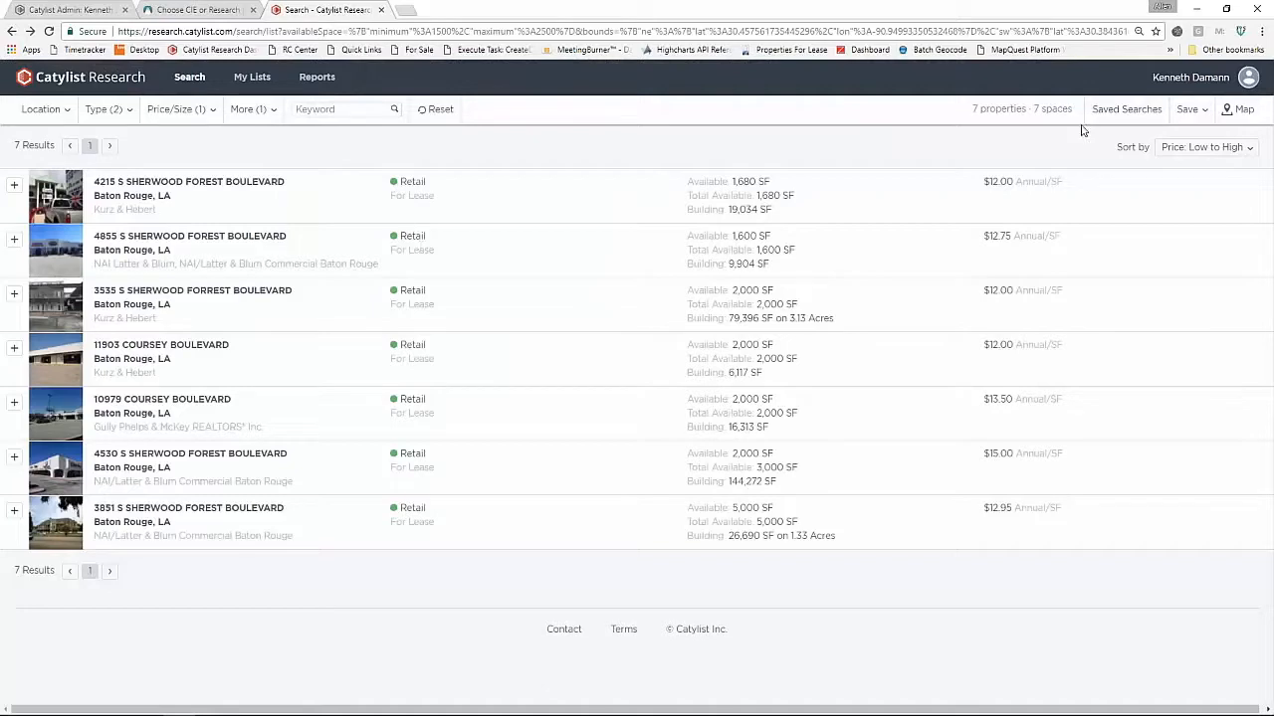
Step: Return to the map and preview the three northernmost retail properties in the drawn area one after another
click(1230, 110)
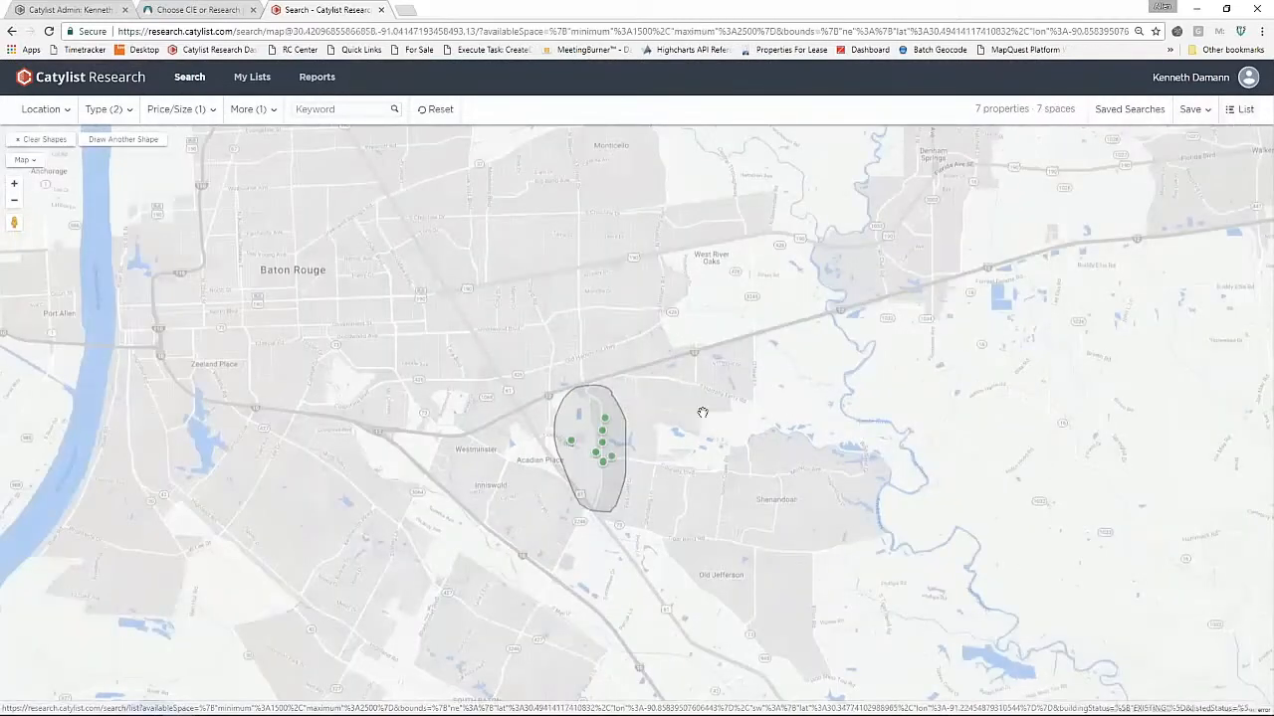
click(604, 418)
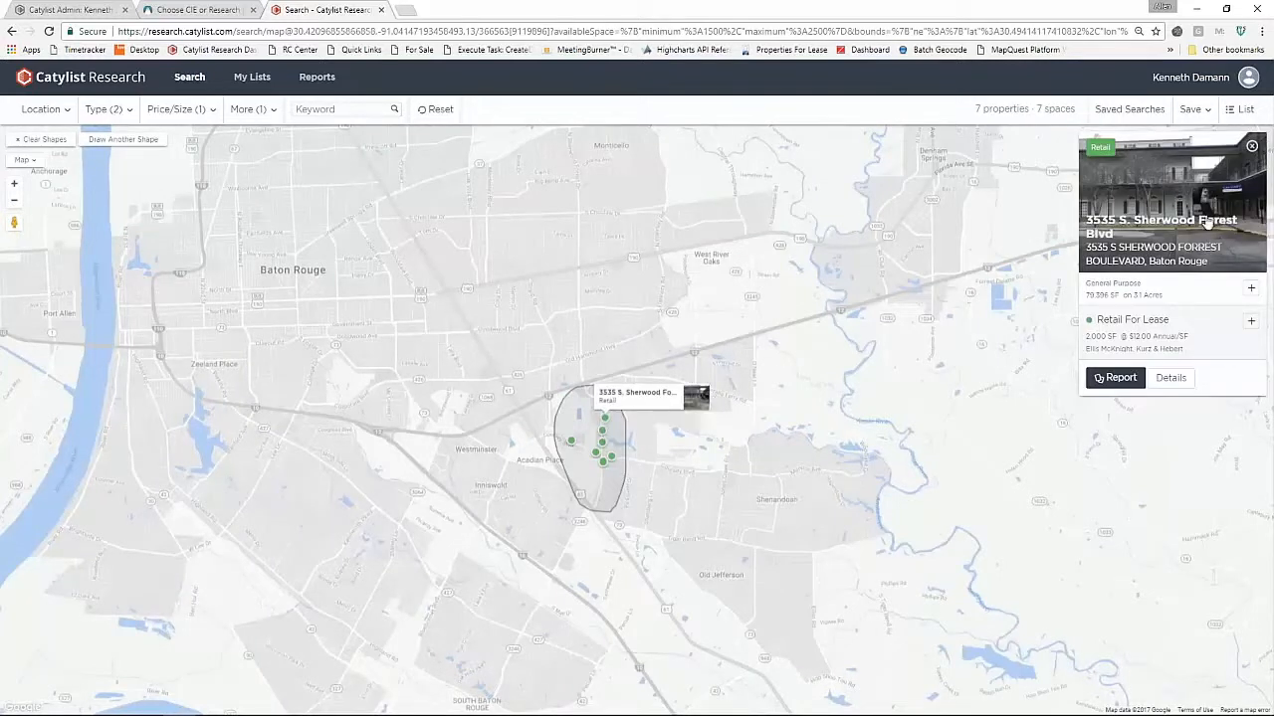
click(603, 442)
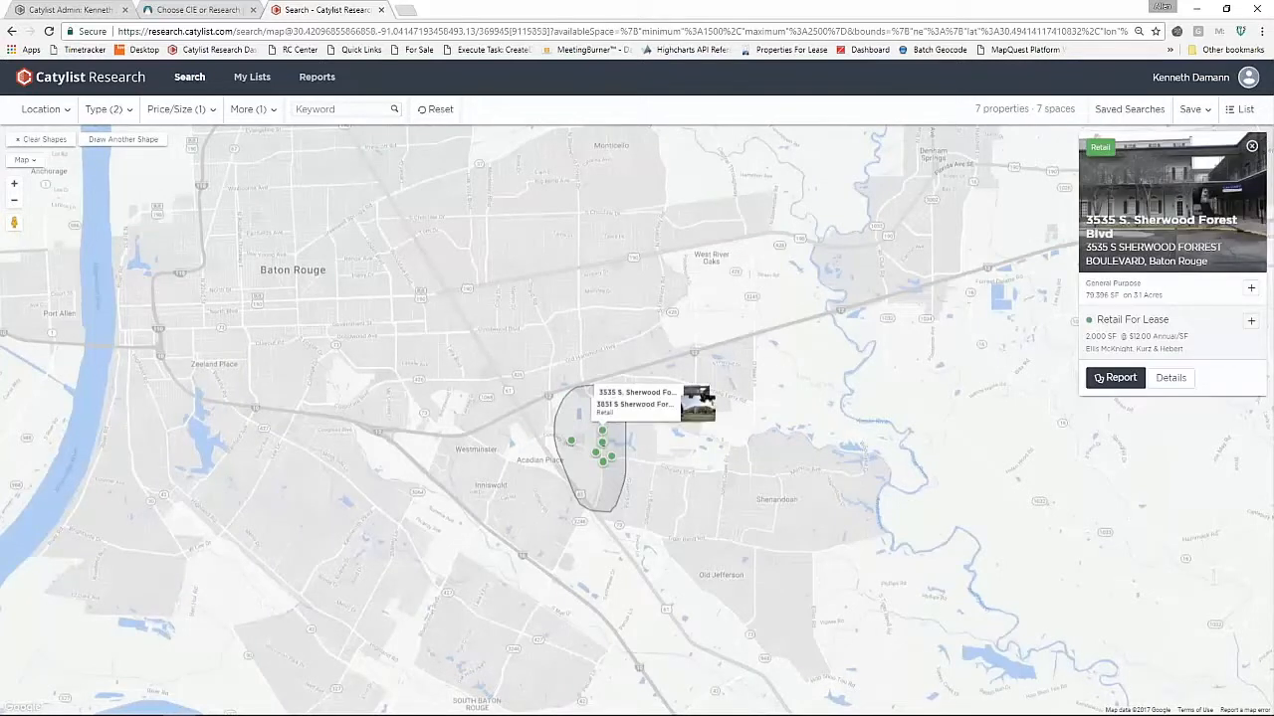
click(602, 441)
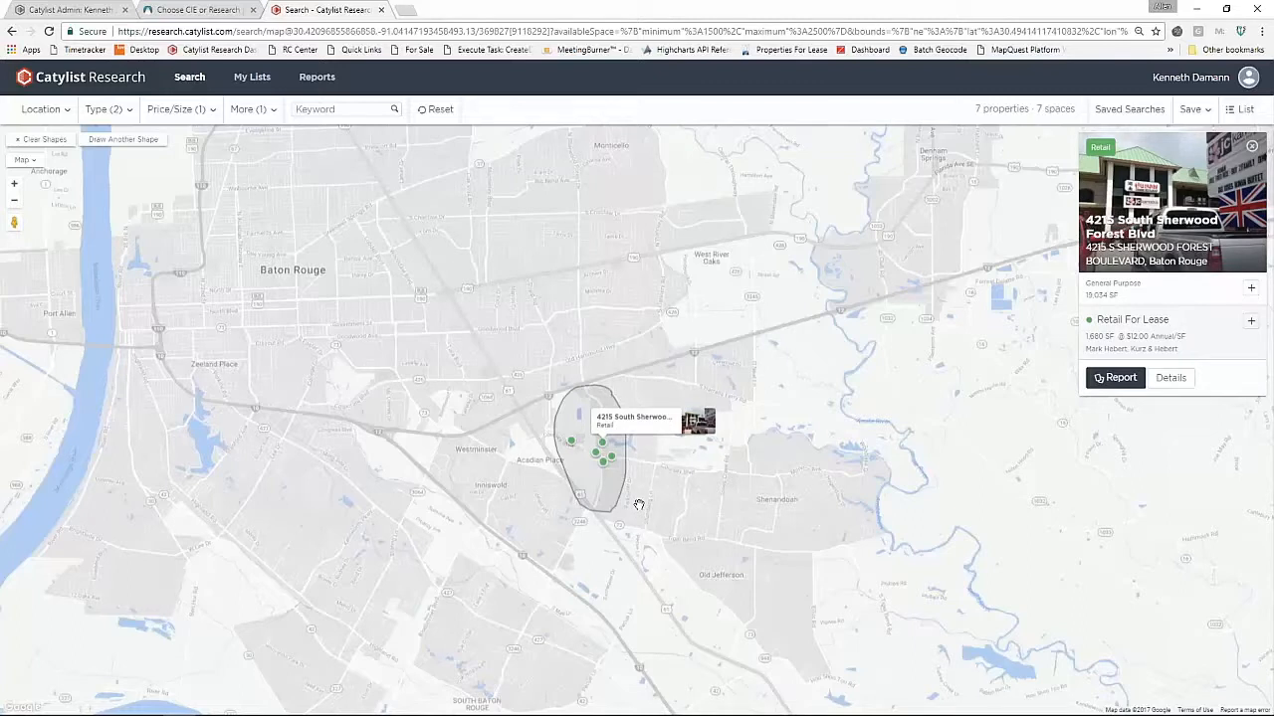
Step: Save all search results to a new list named "sherwood retail"
click(1197, 115)
click(1144, 161)
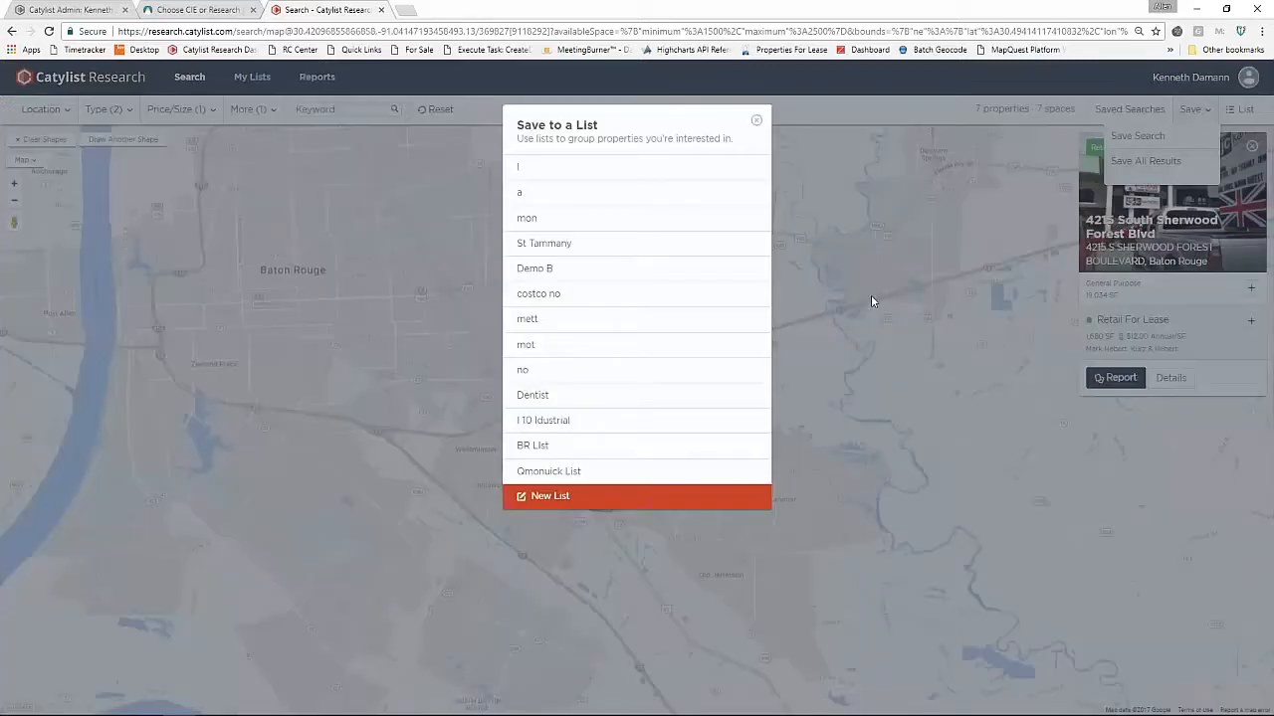
click(547, 497)
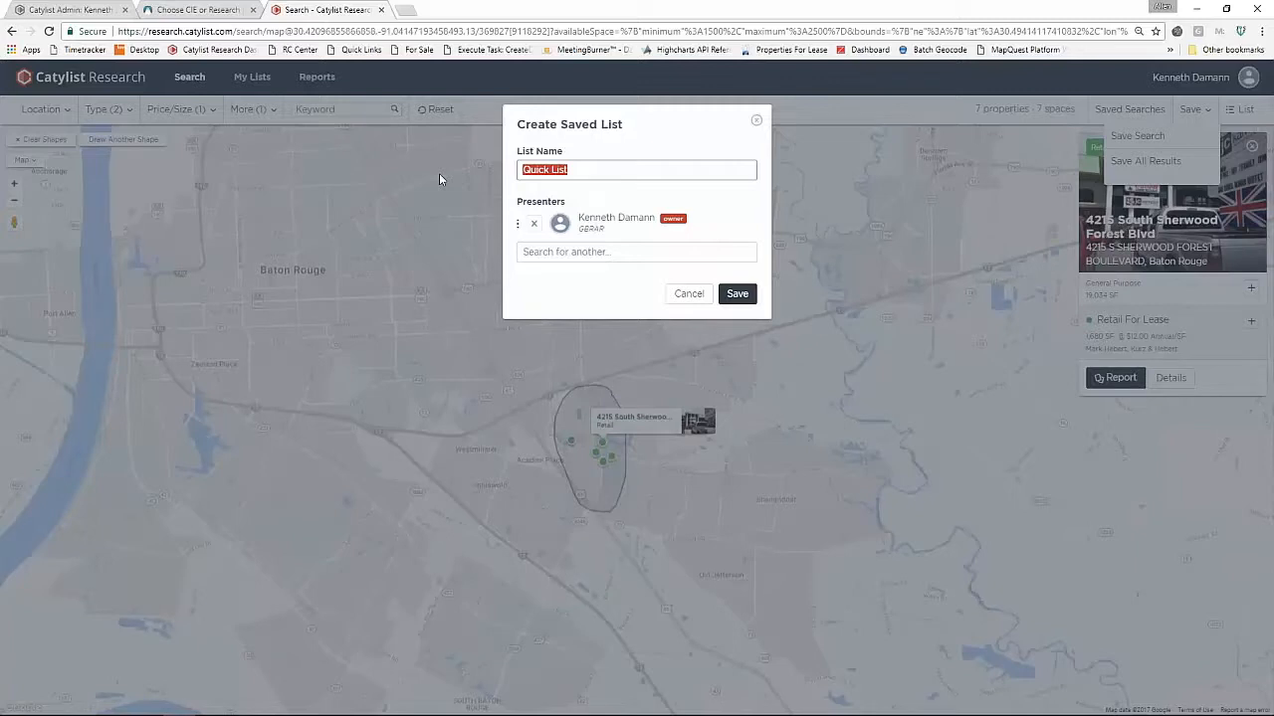
text(sherwood)
key(BackSpace)
key(BackSpace)
key(BackSpace)
text(ood retail)
key(Return)
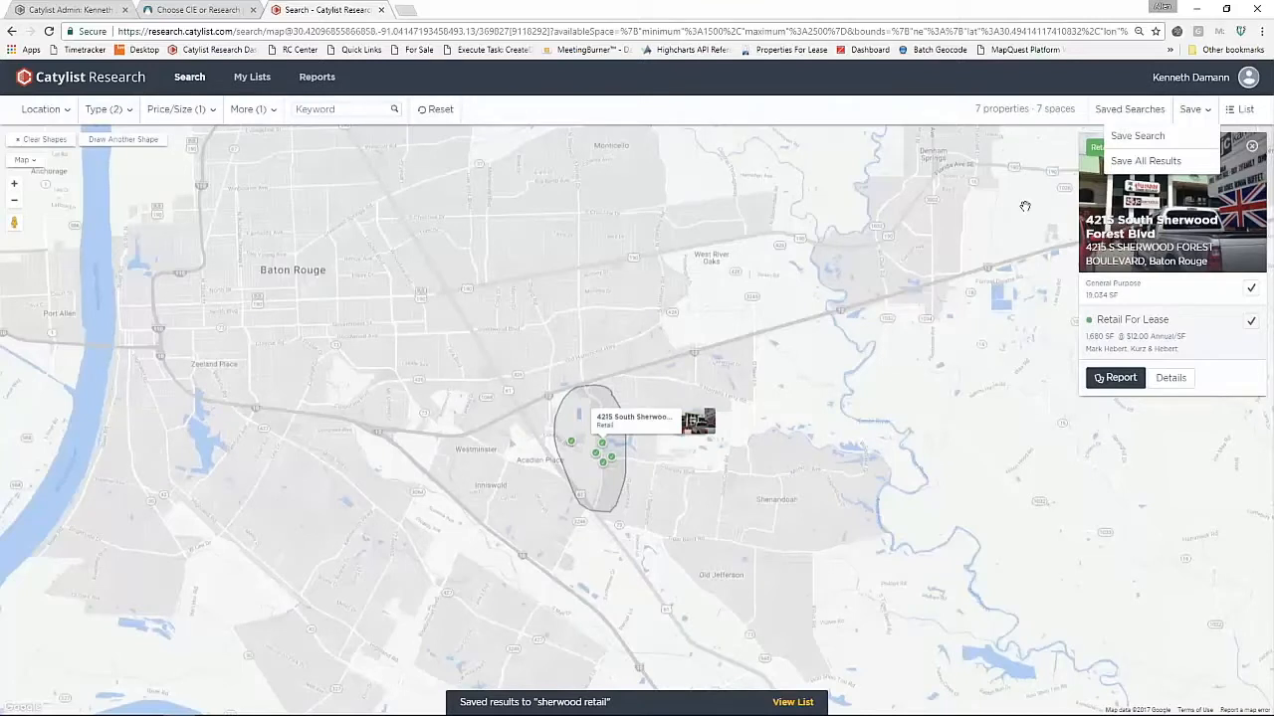
click(731, 437)
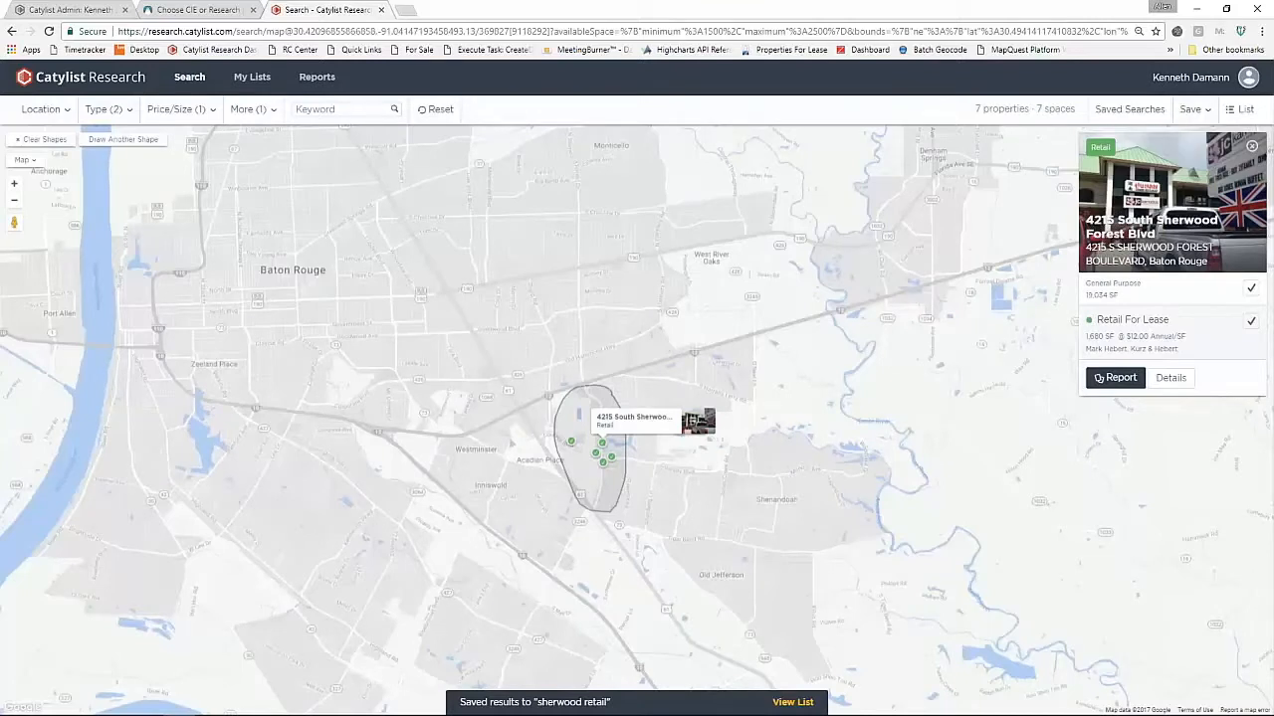
click(1252, 146)
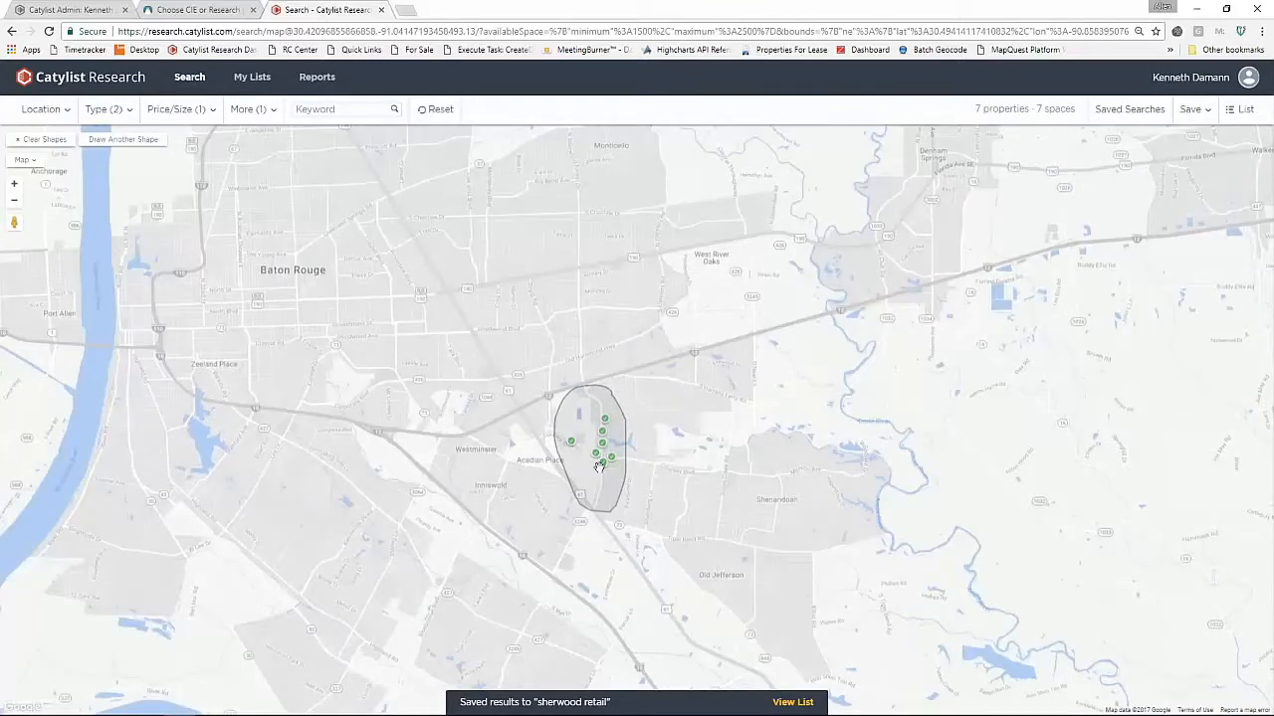
Step: Remove the Existing building status filter and preview the unsaved Coursey Blvd retail property inside the drawn area
click(266, 122)
click(238, 226)
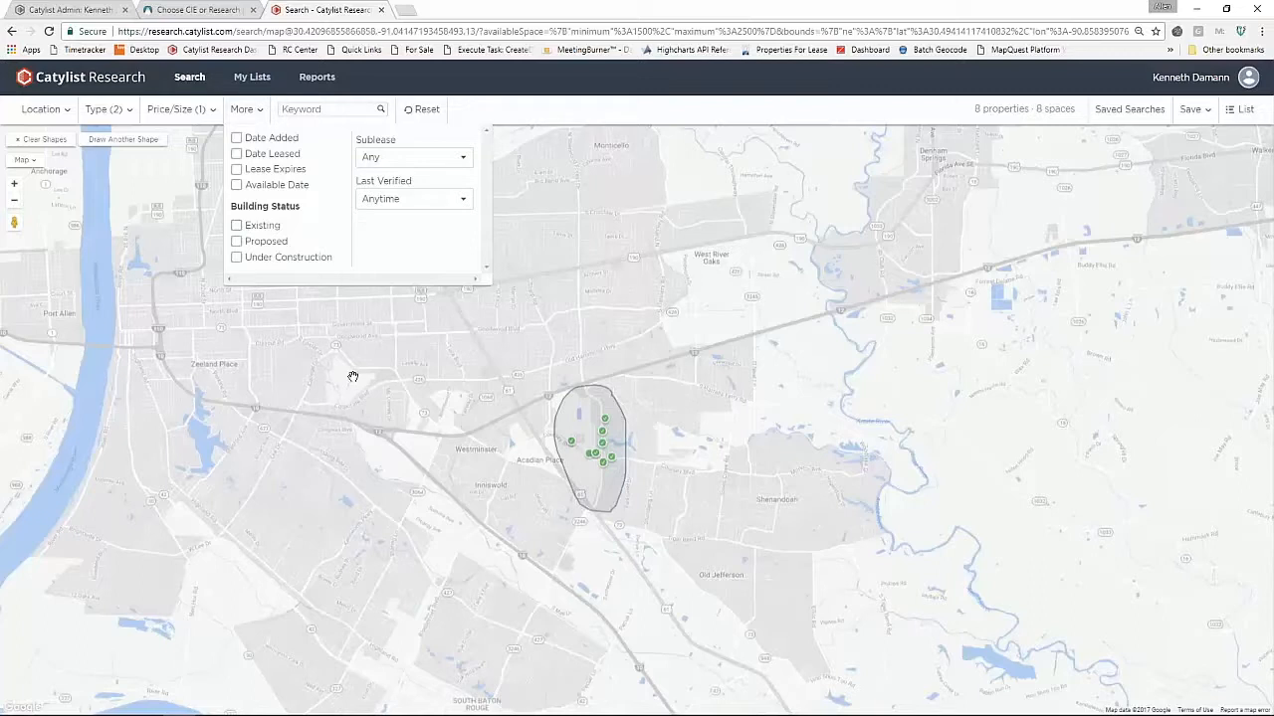
click(594, 453)
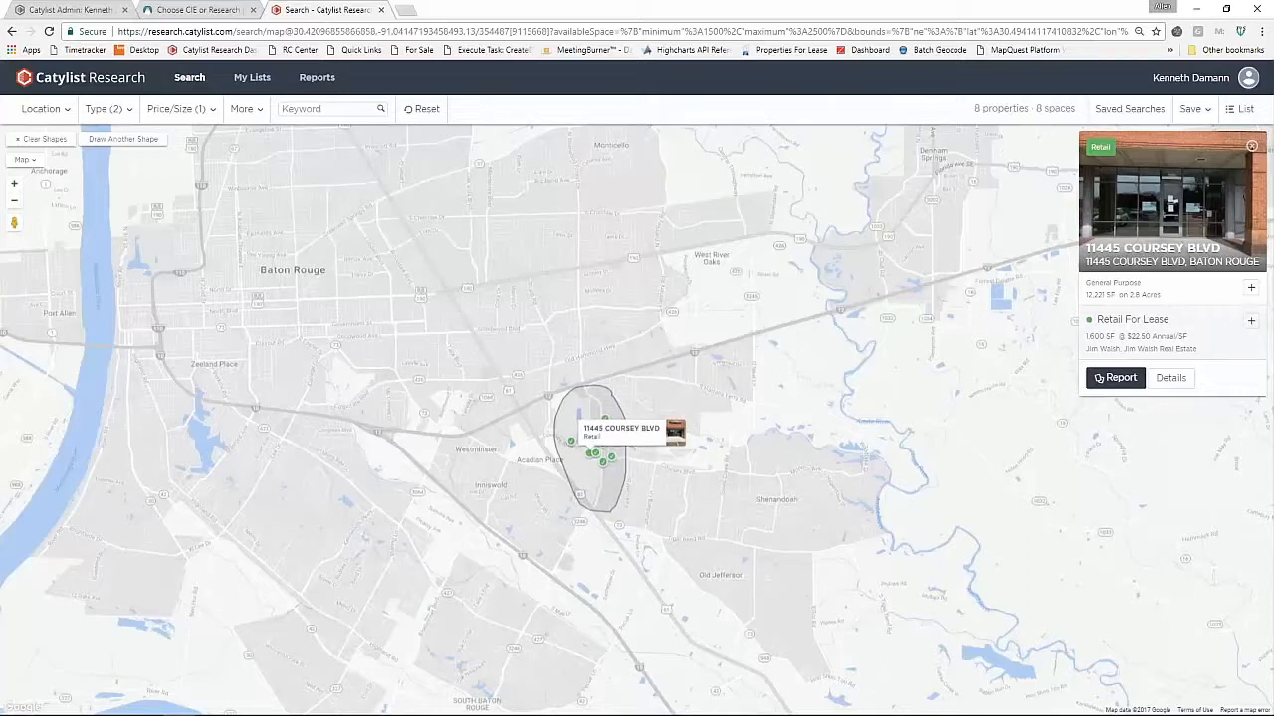
click(1252, 146)
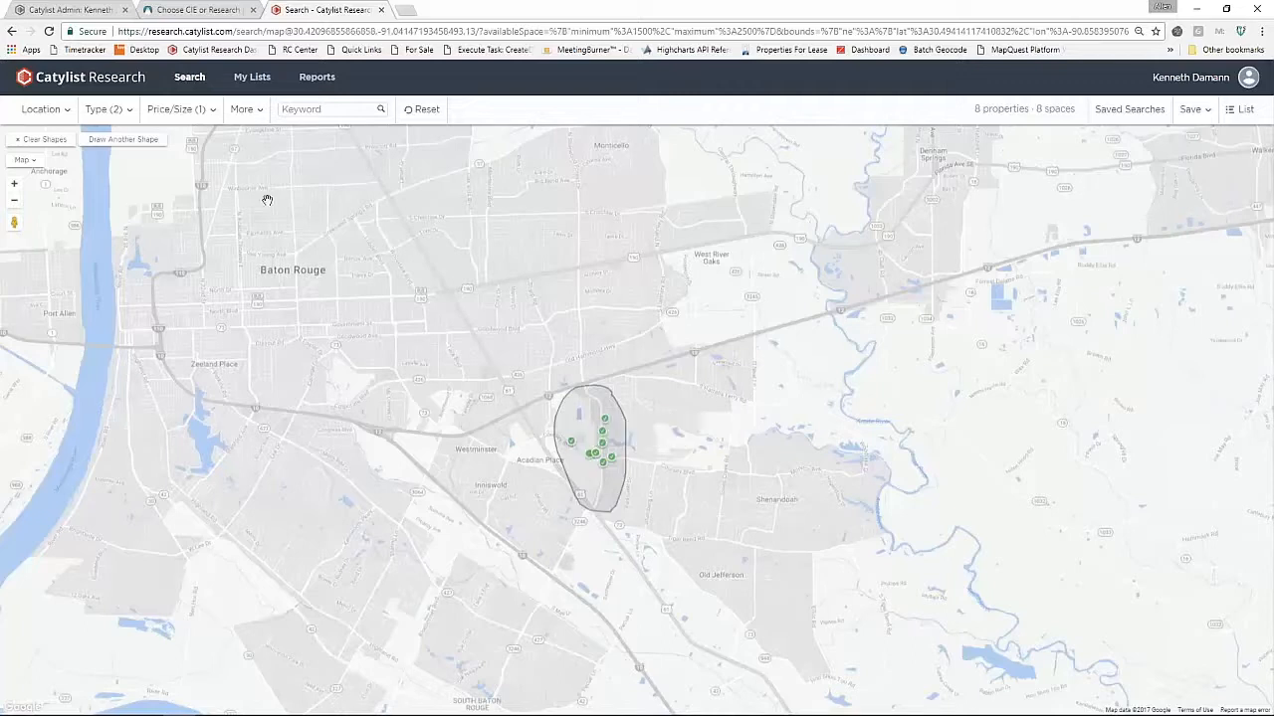
Step: Raise the maximum available size to 3,500 SF, keeping the 1,500 SF minimum
click(247, 110)
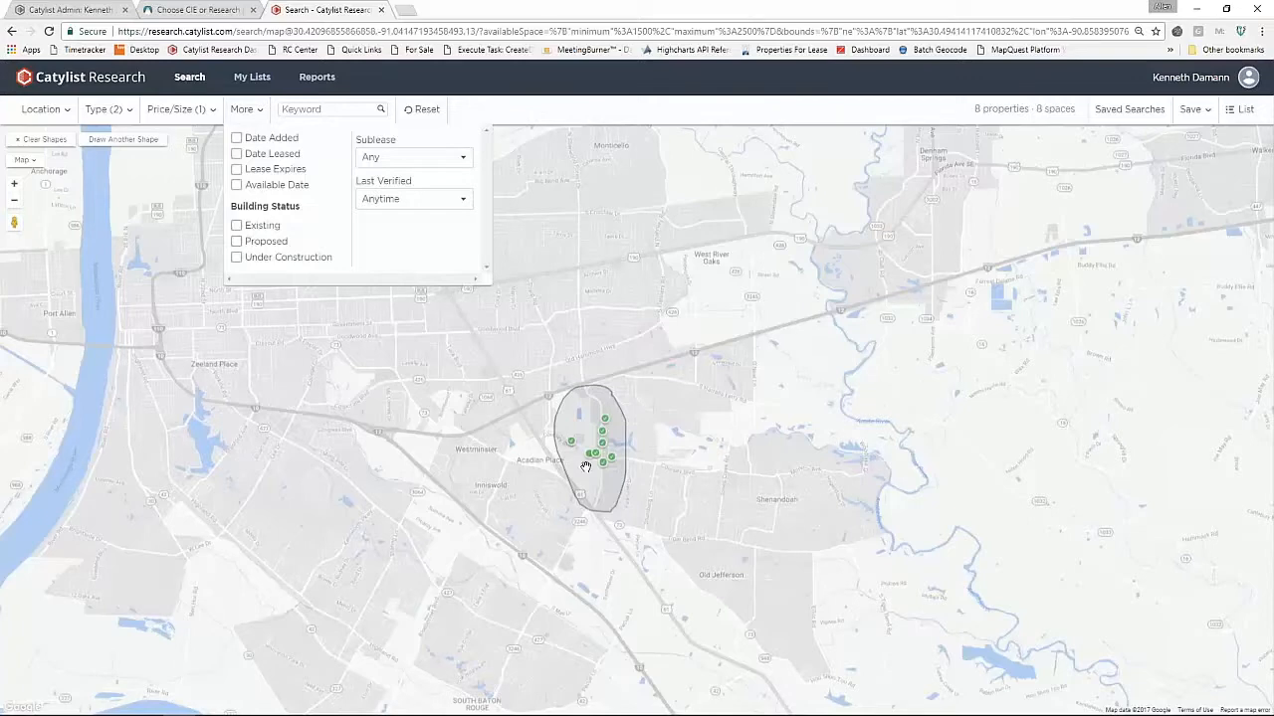
scroll(592, 459, up, 1)
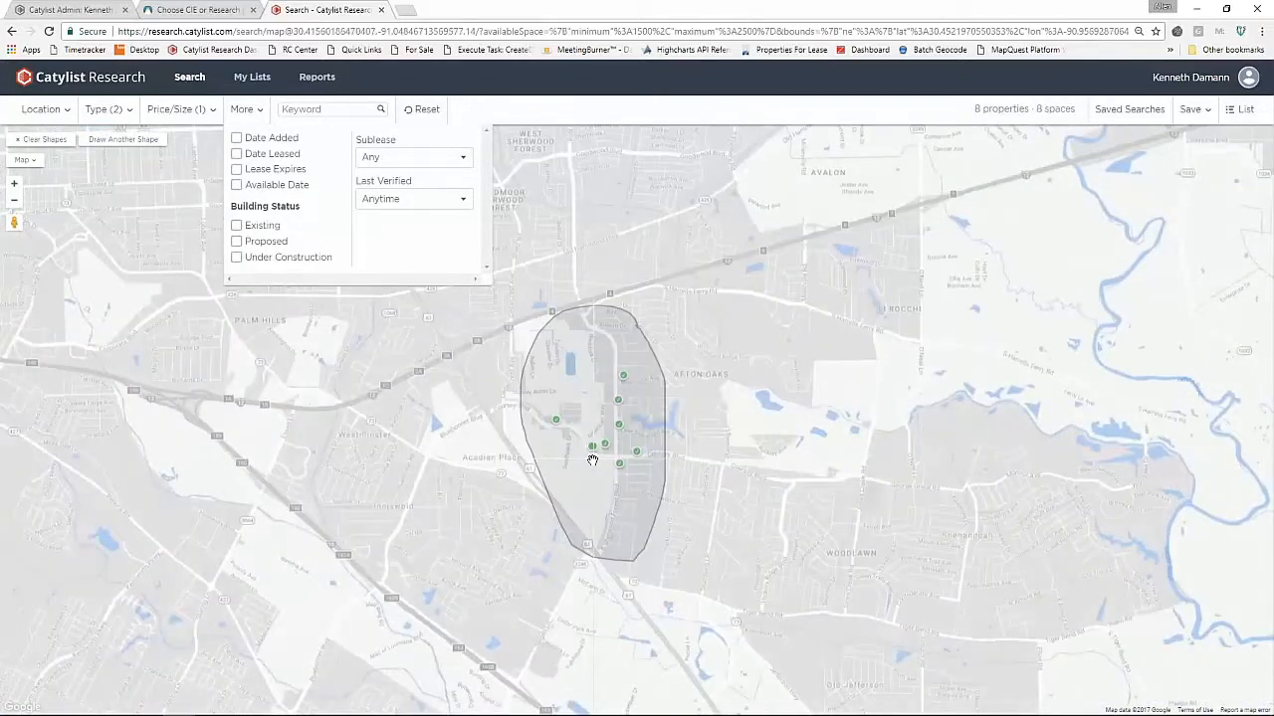
click(205, 121)
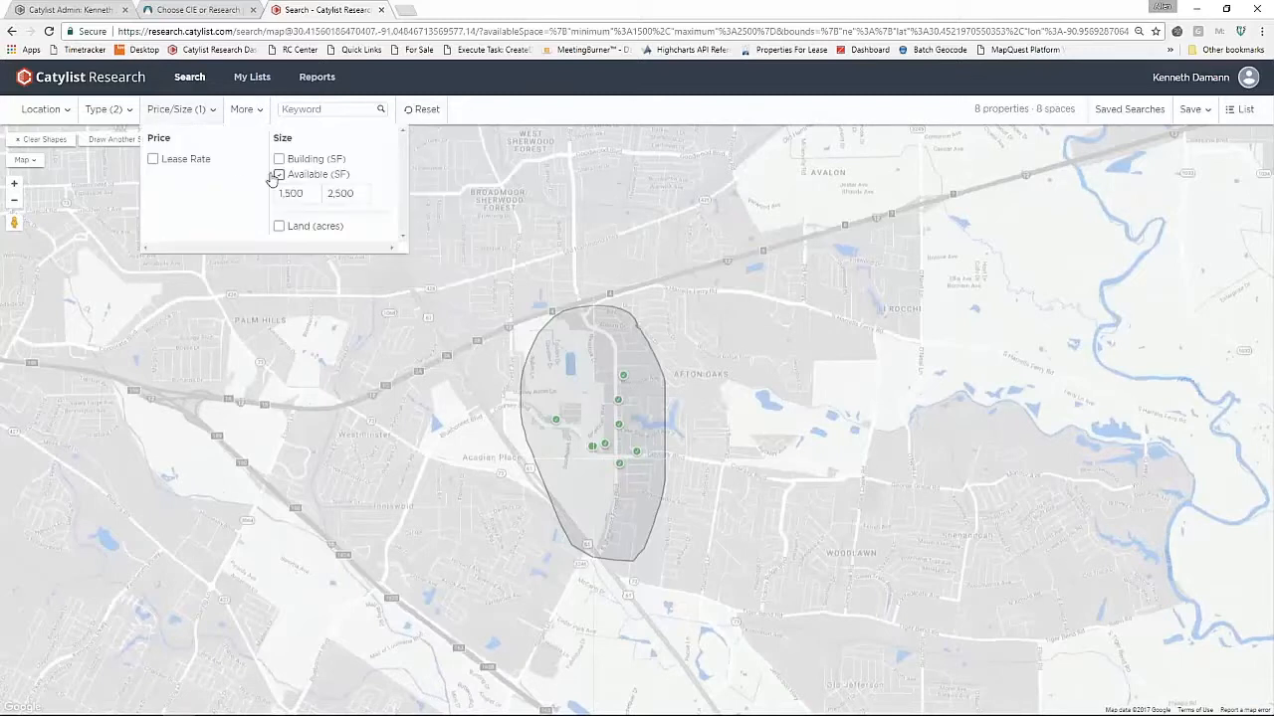
click(330, 193)
key(BackSpace)
text(3)
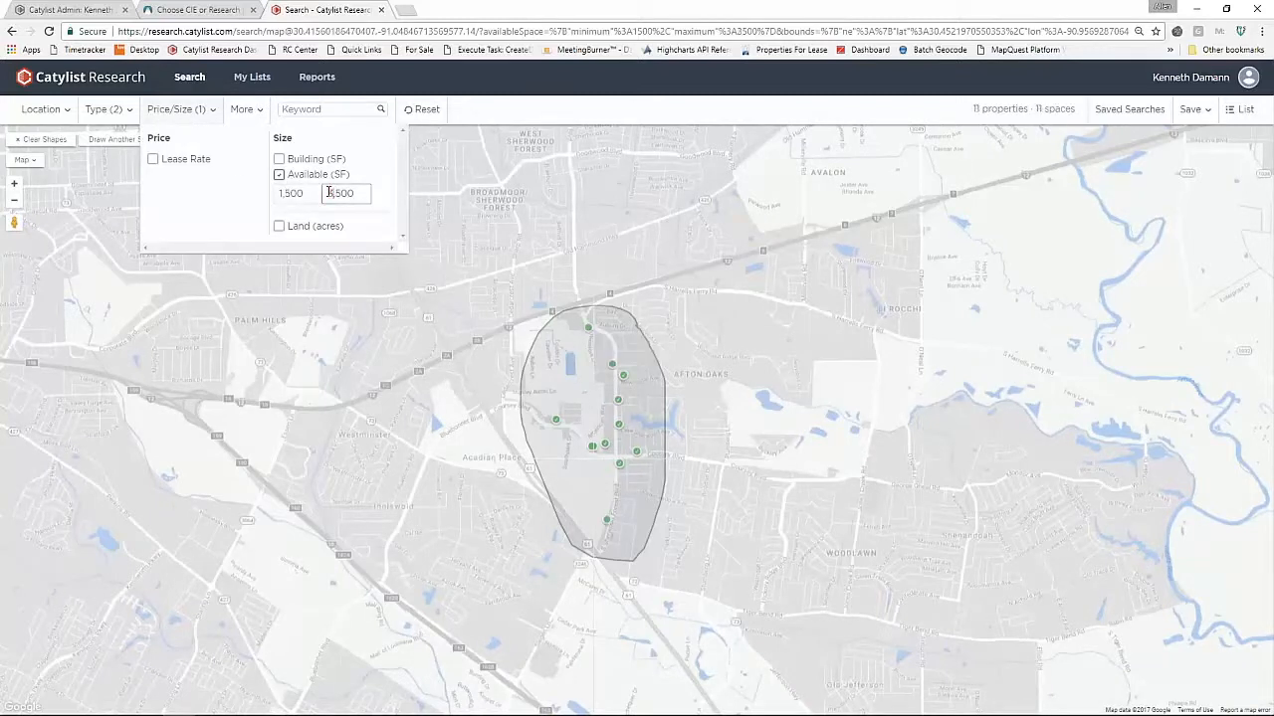
Step: Preview the southernmost retail property in the drawn area and add its lease listing to the "sherwood retail" list
click(607, 522)
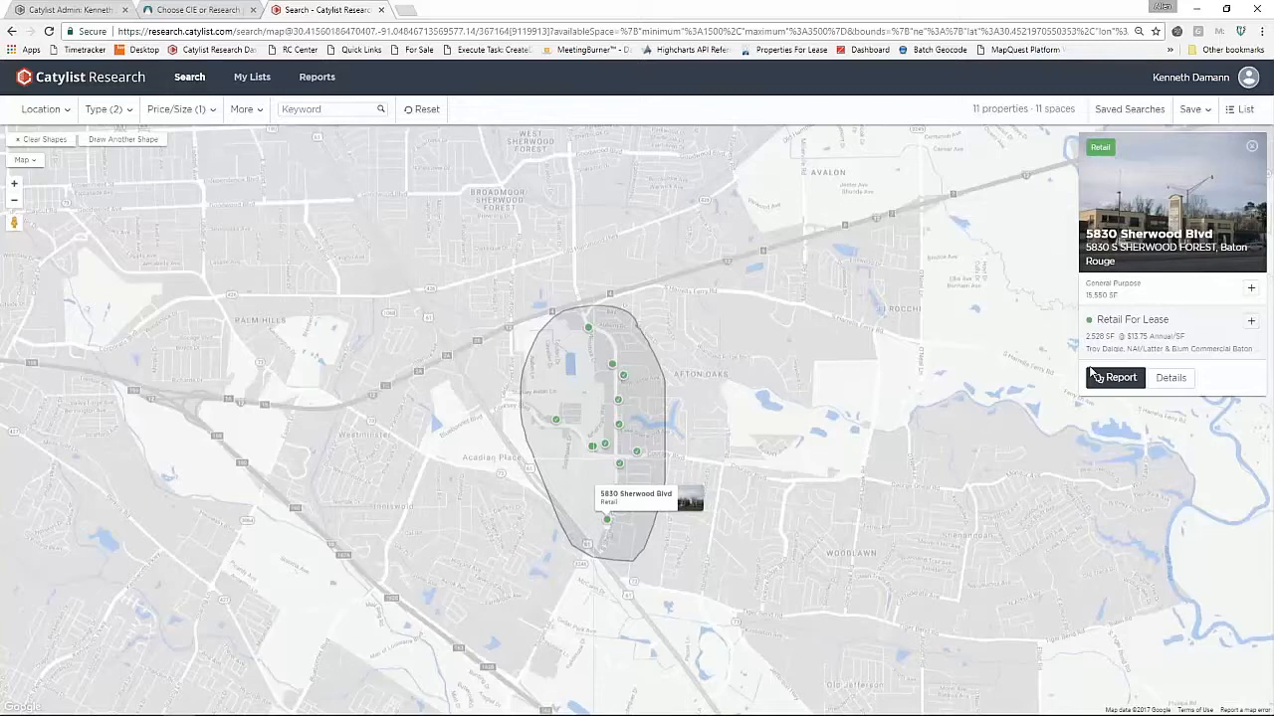
click(1192, 114)
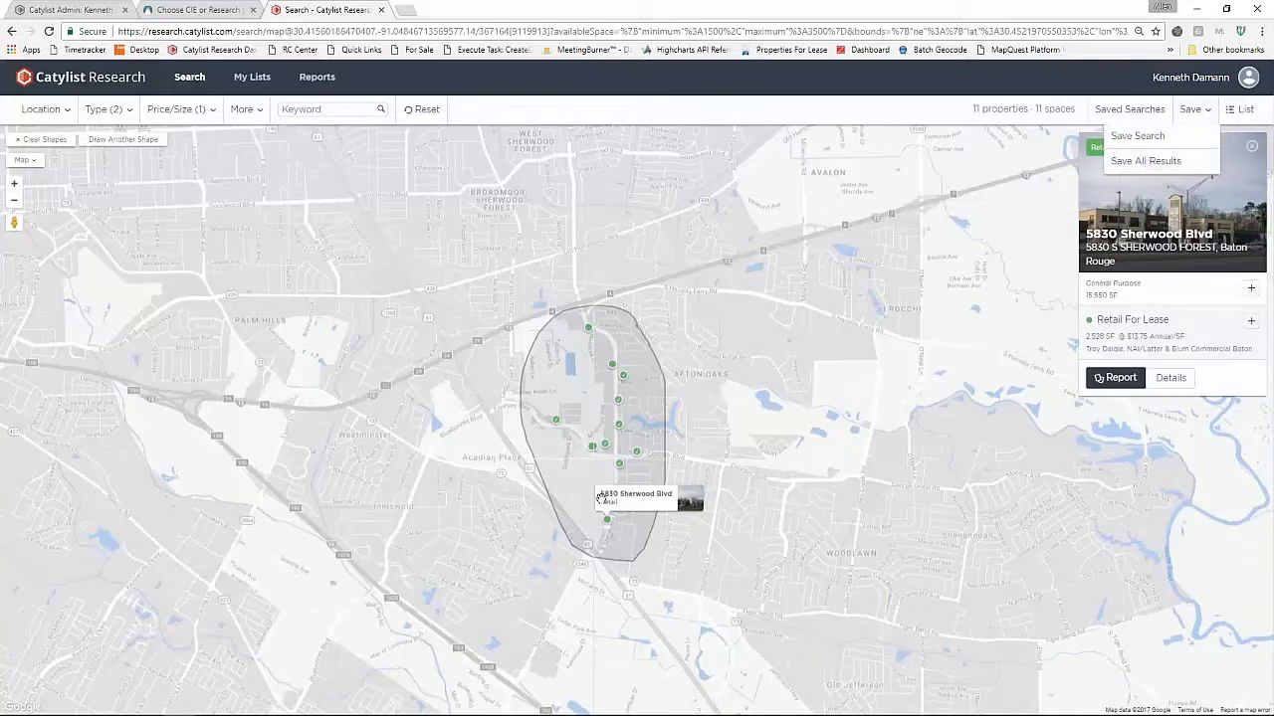
click(1251, 324)
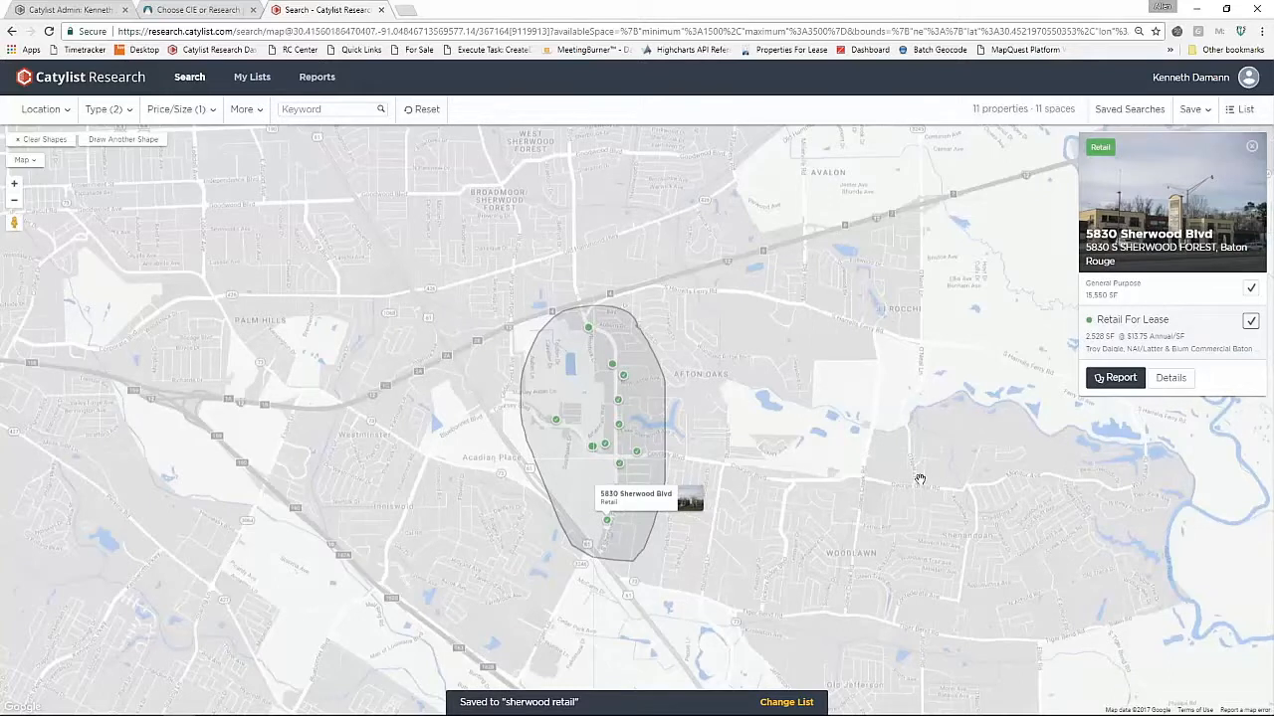
Step: Add the lease listing of the unsaved 1,600 SF Coursey Blvd property to the "sherwood retail" list and open that list
click(591, 449)
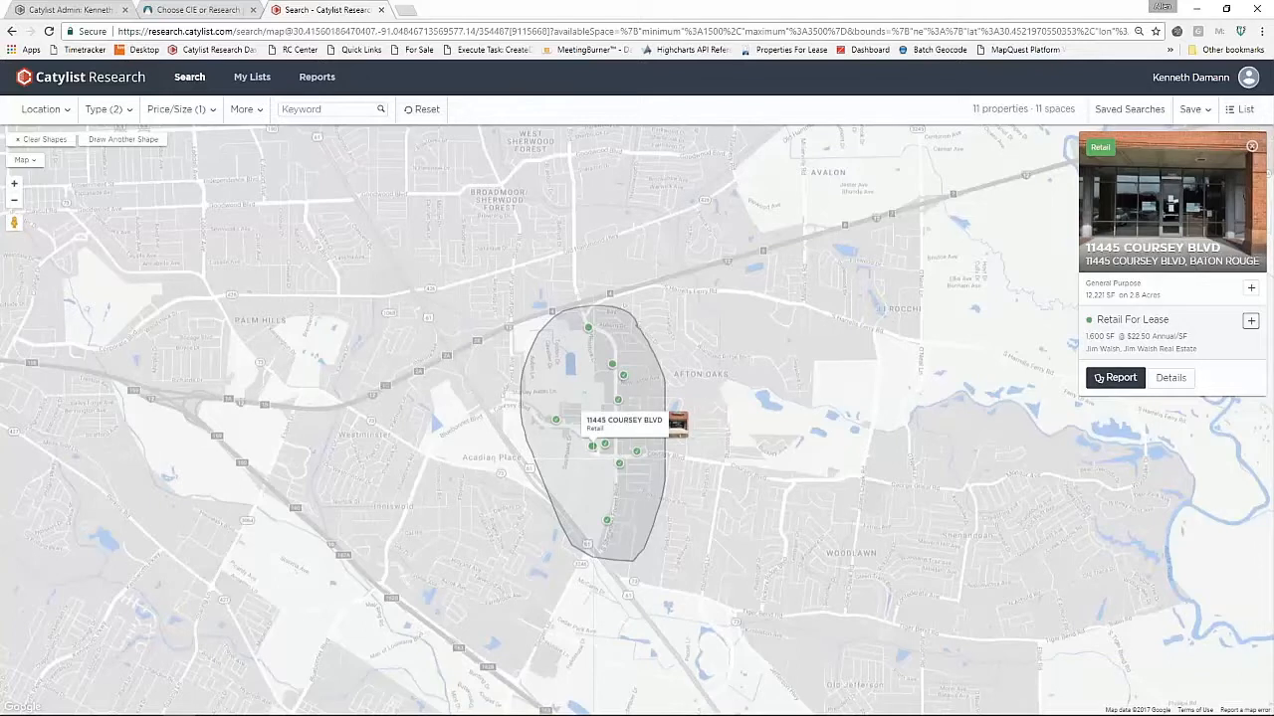
click(1251, 320)
click(256, 86)
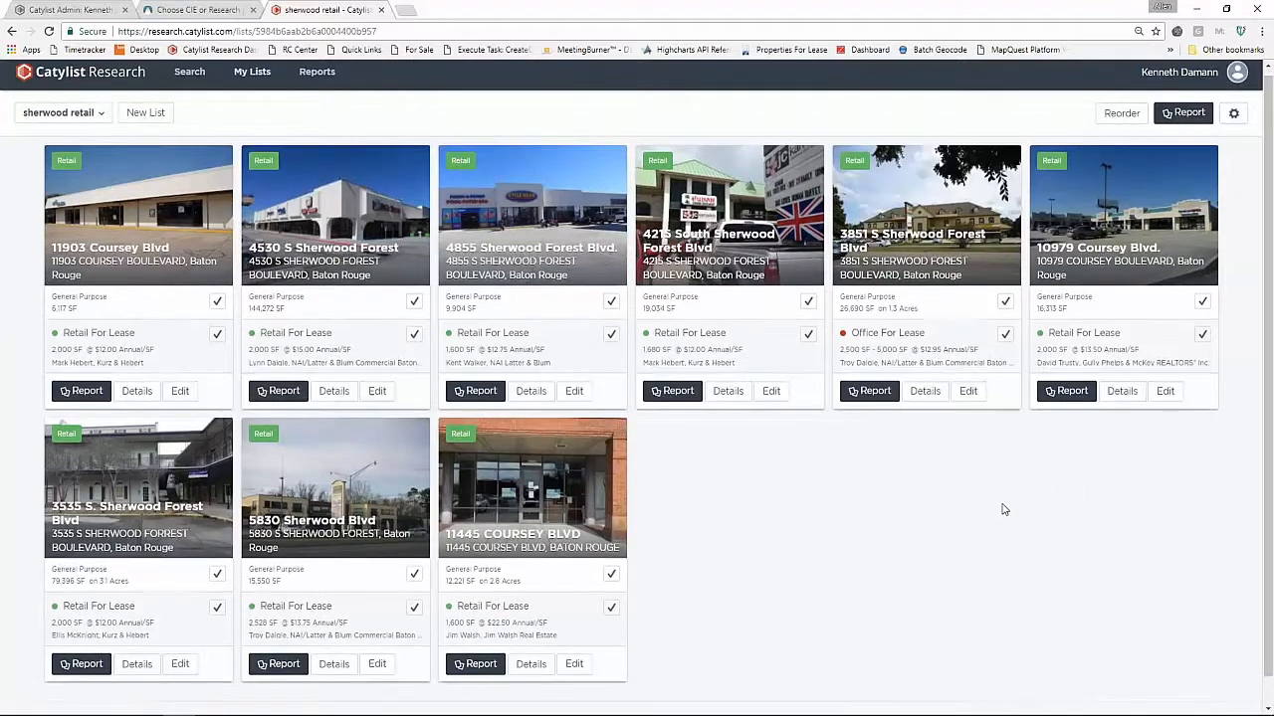
Step: Remove the first and last properties, both on Coursey Blvd, from the "sherwood retail" list
scroll(1001, 506, down, 1)
click(217, 271)
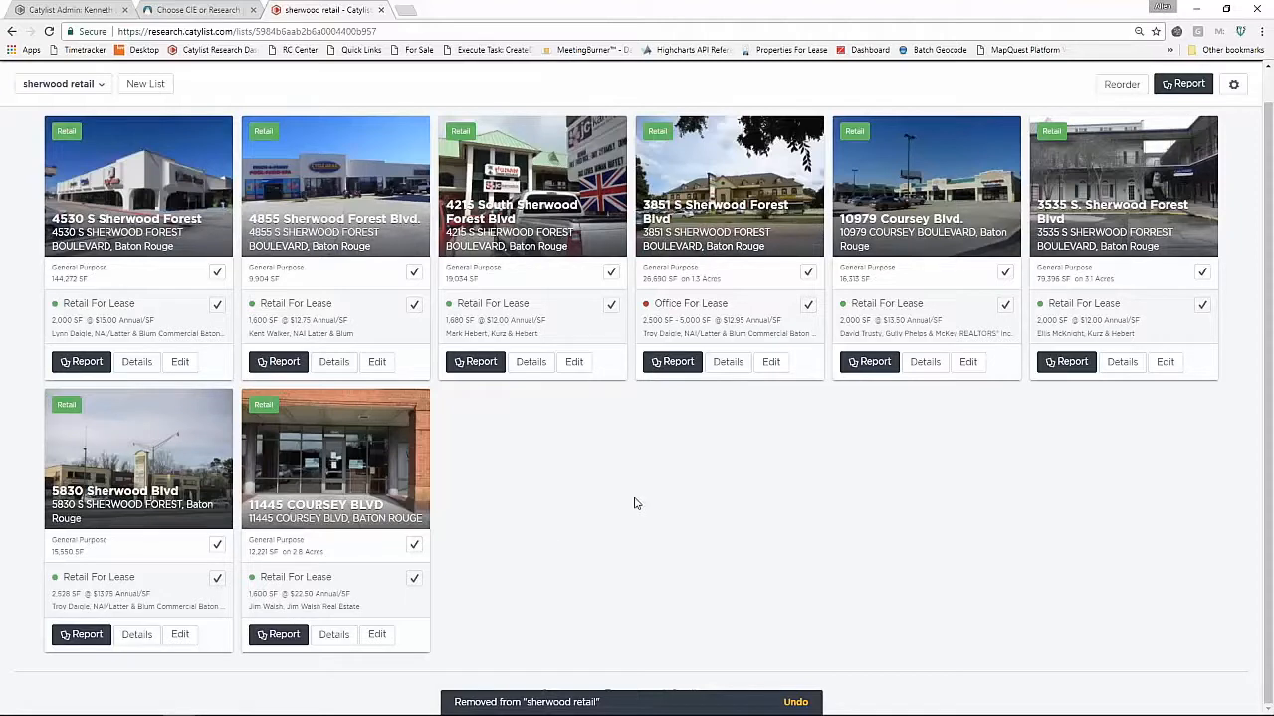
click(414, 544)
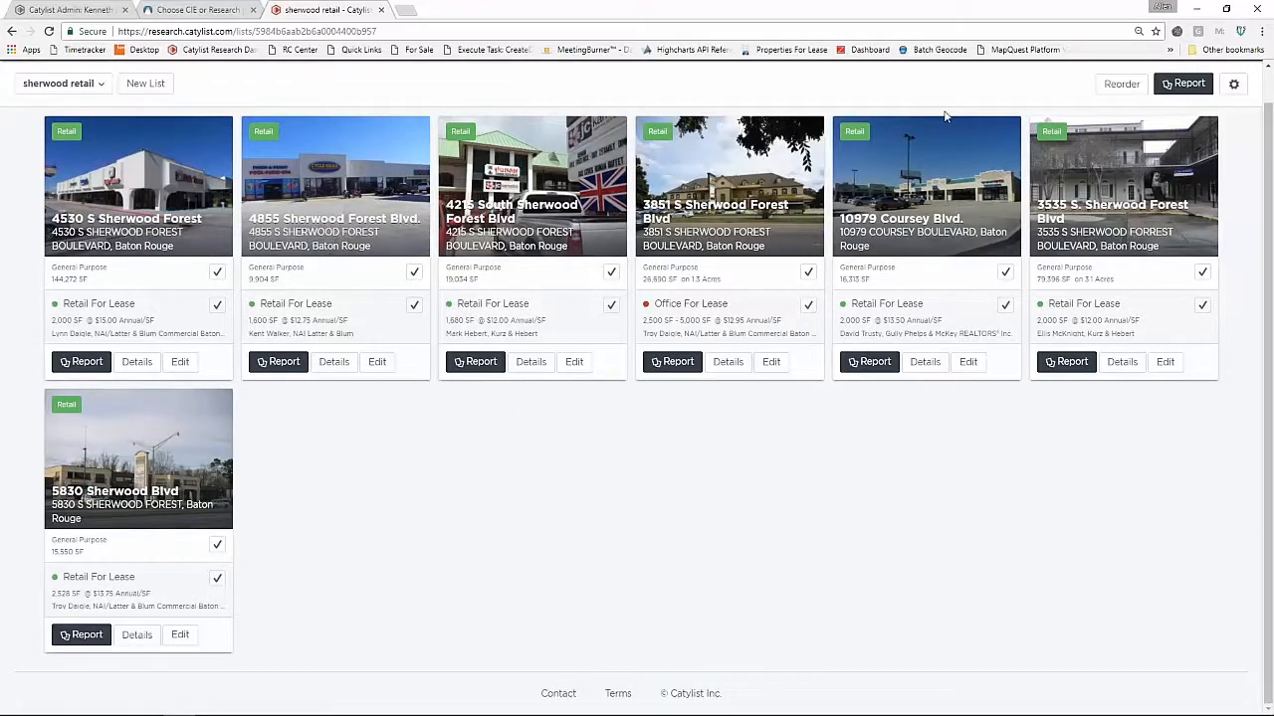
Step: Reorder the list by moving its seventh property to first, its sixth to third and its first to last place
click(1111, 87)
drag(295, 228, 187, 221)
drag(538, 243, 346, 235)
drag(797, 245, 597, 239)
drag(925, 239, 736, 238)
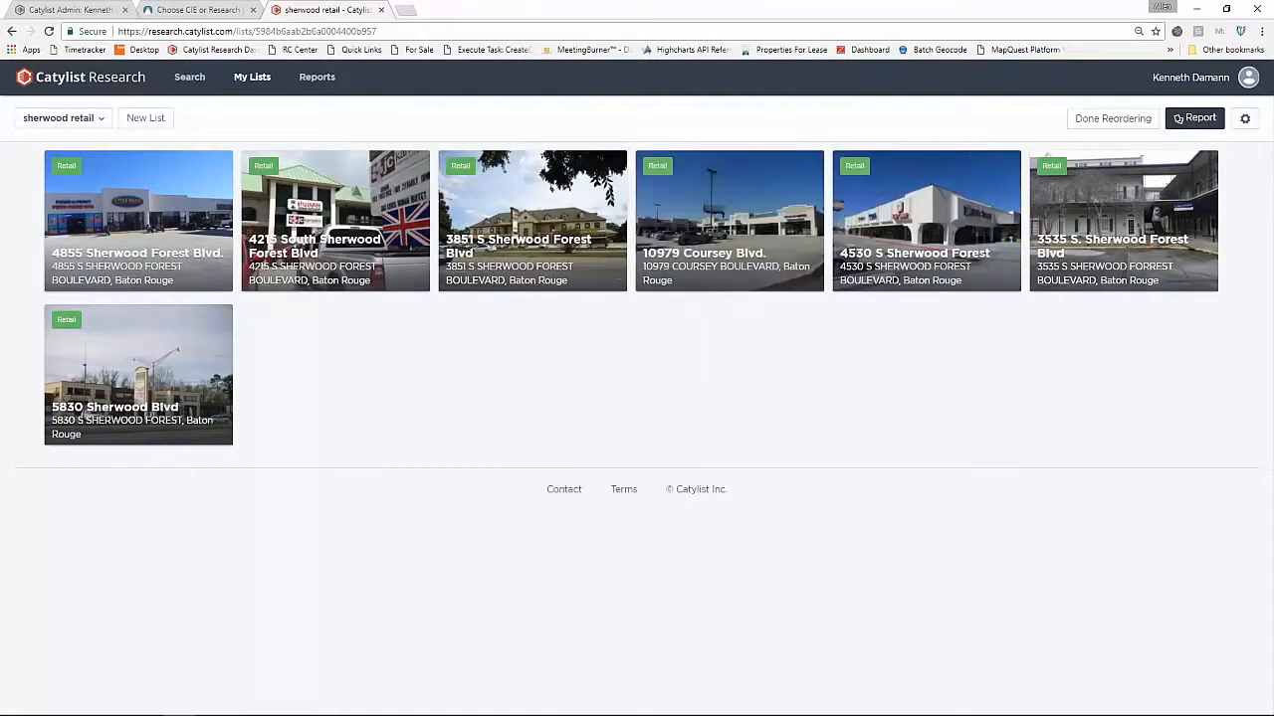
drag(1092, 239, 348, 239)
drag(171, 389, 172, 235)
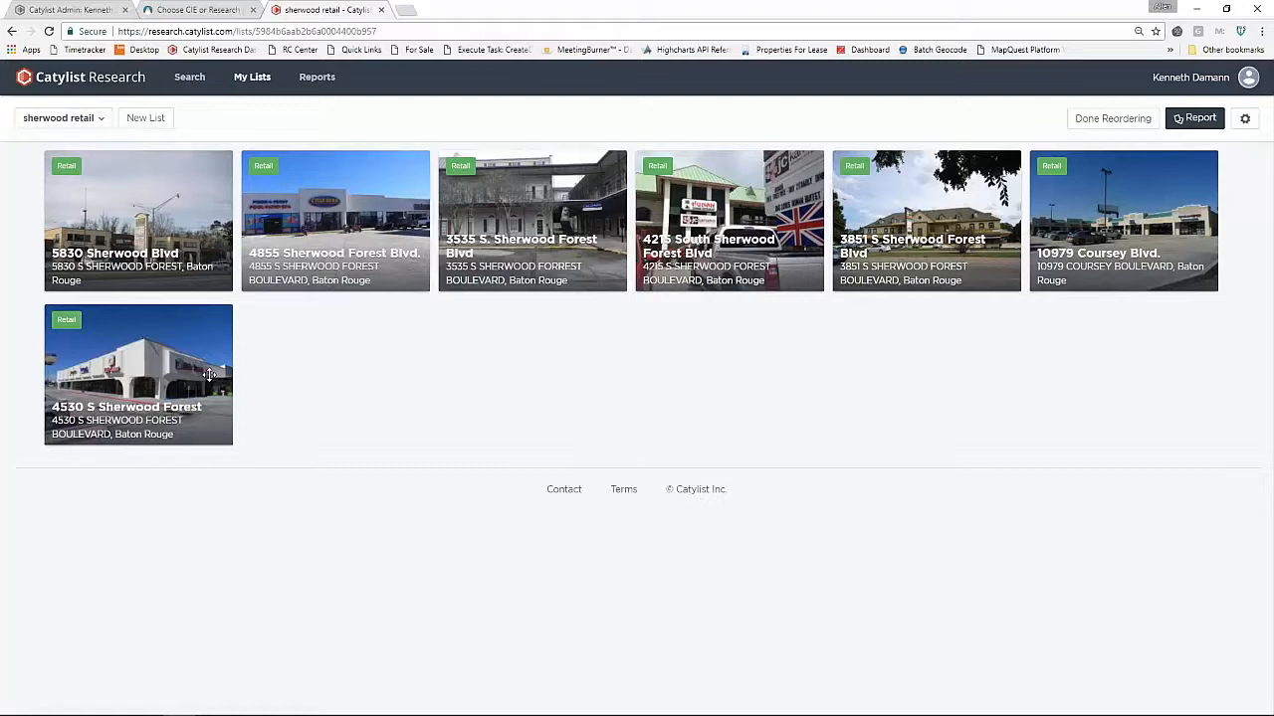
click(1110, 120)
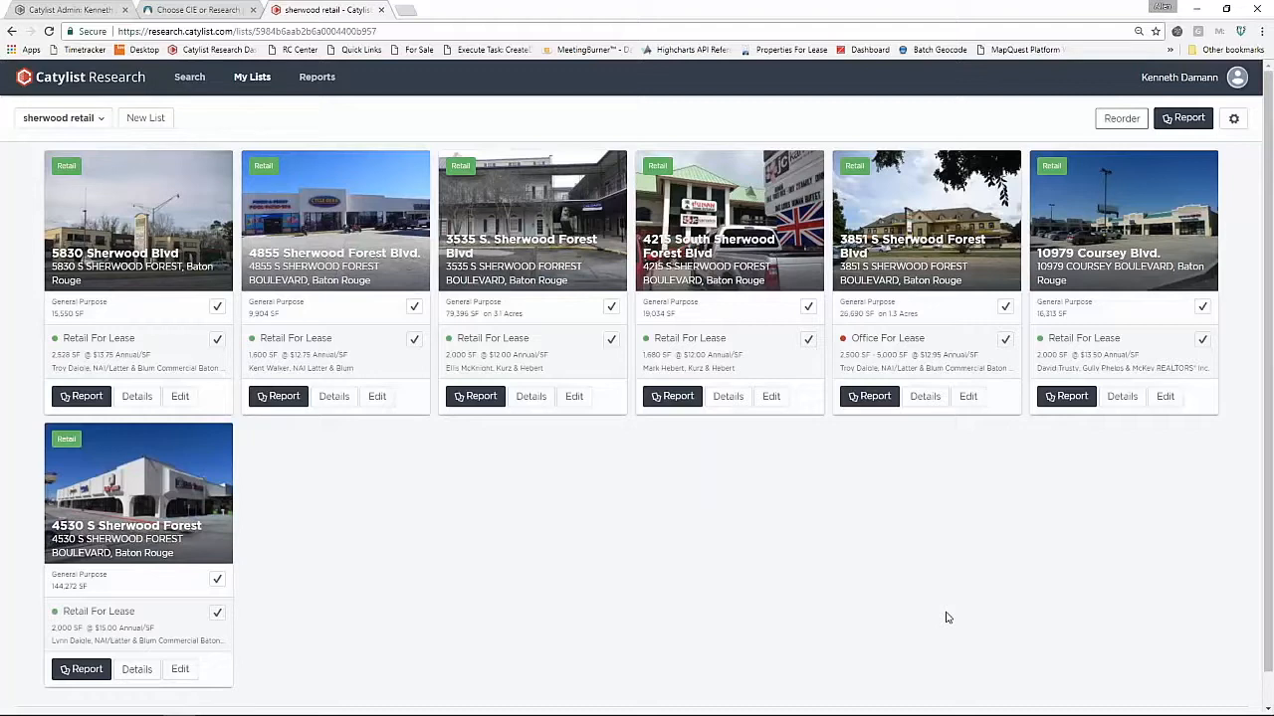
Step: Generate a PDF report of the "sherwood retail" list with the One-Liner, Summary, Listing Brochure and Aerial components
click(1184, 118)
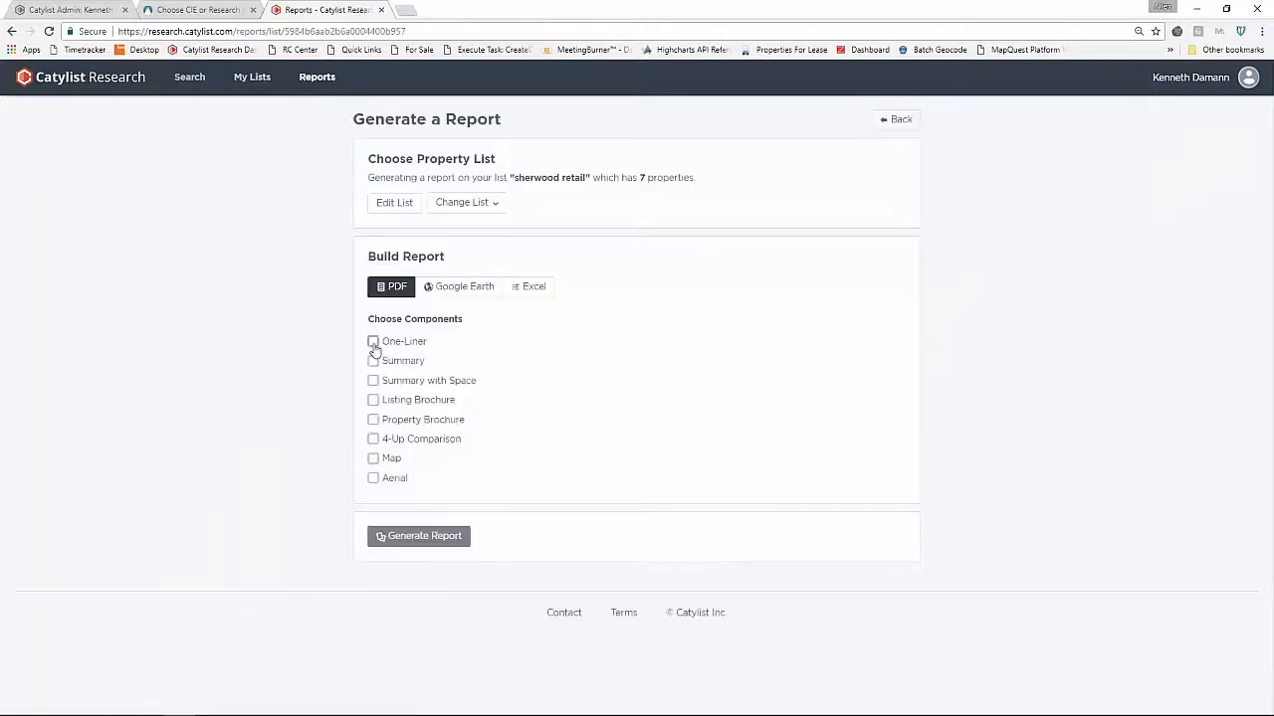
click(373, 343)
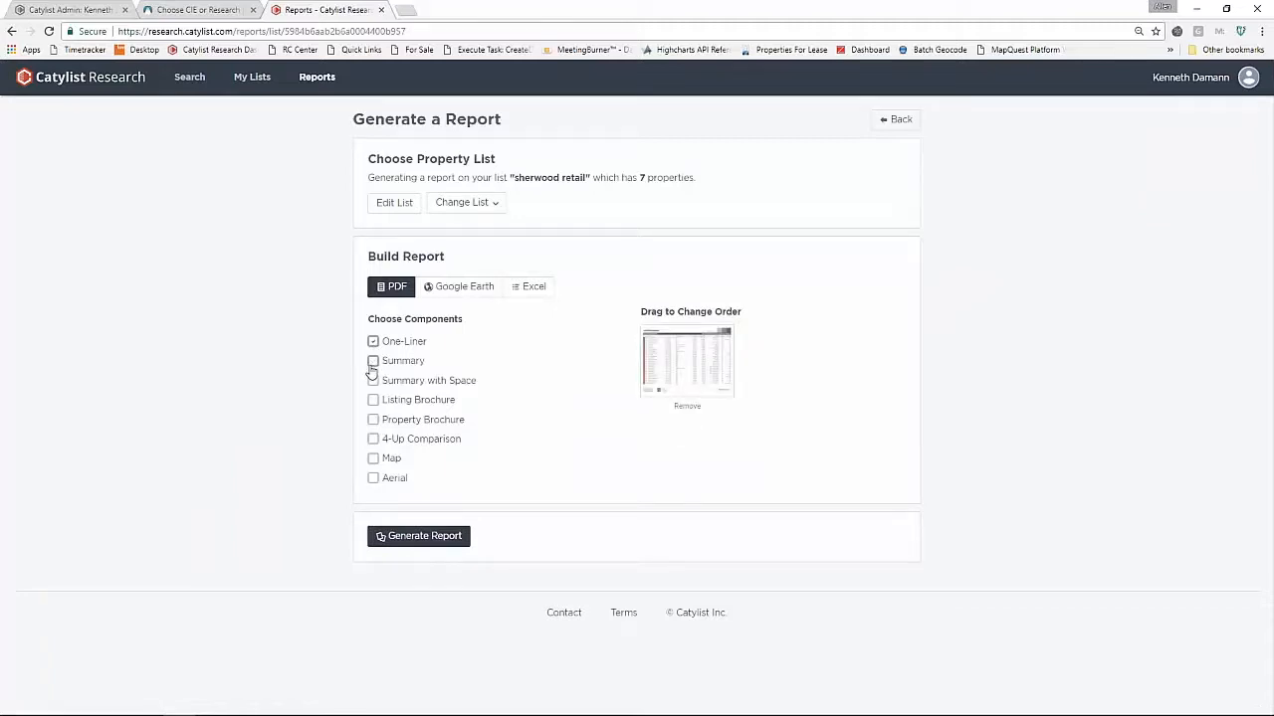
click(372, 363)
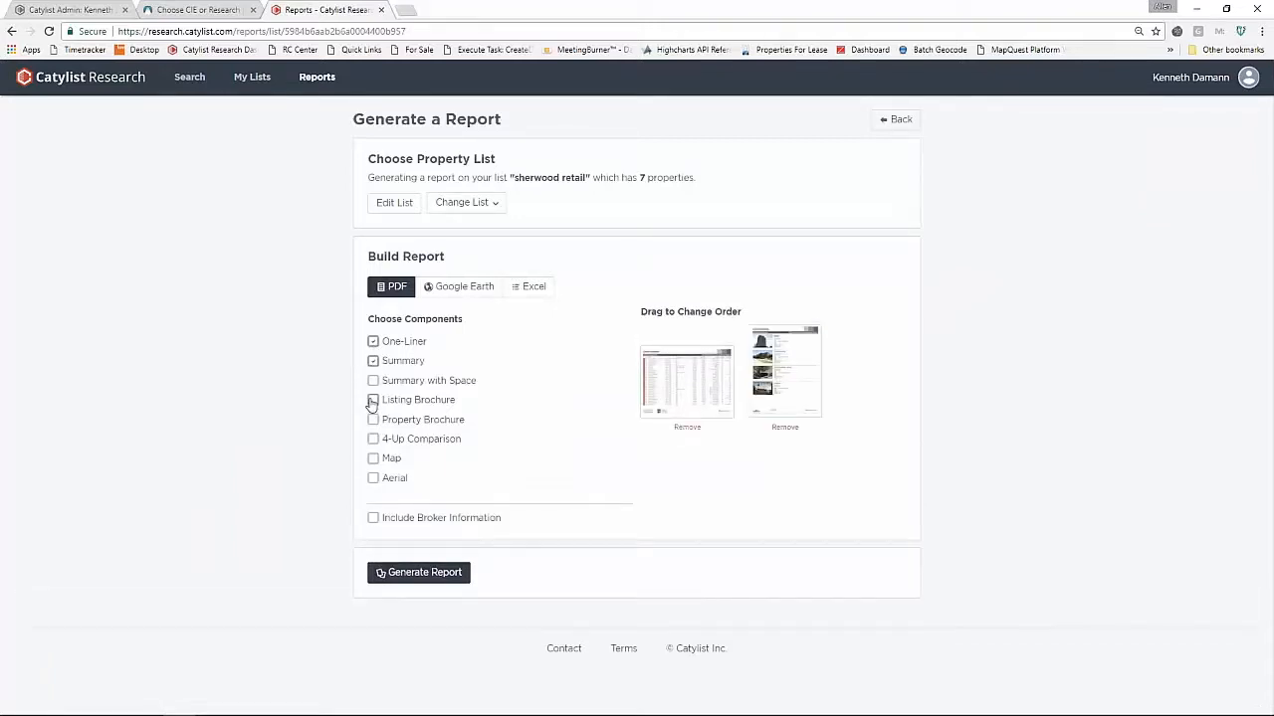
click(372, 401)
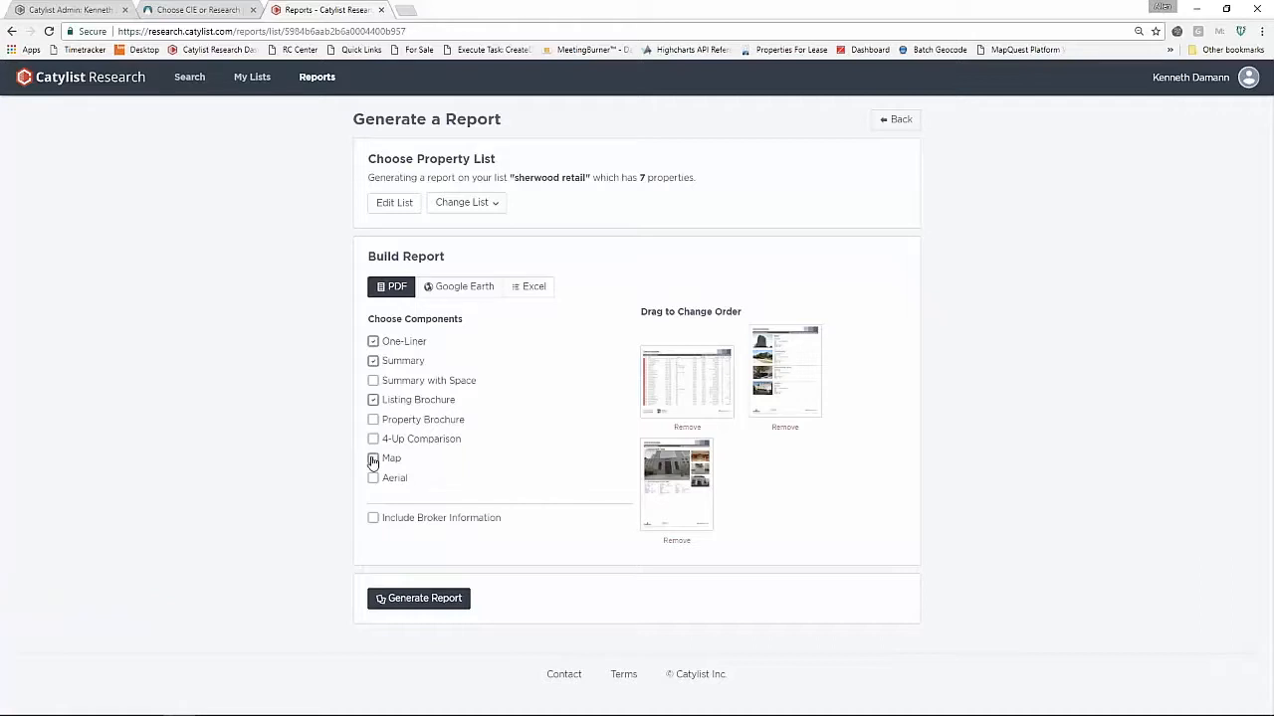
click(373, 480)
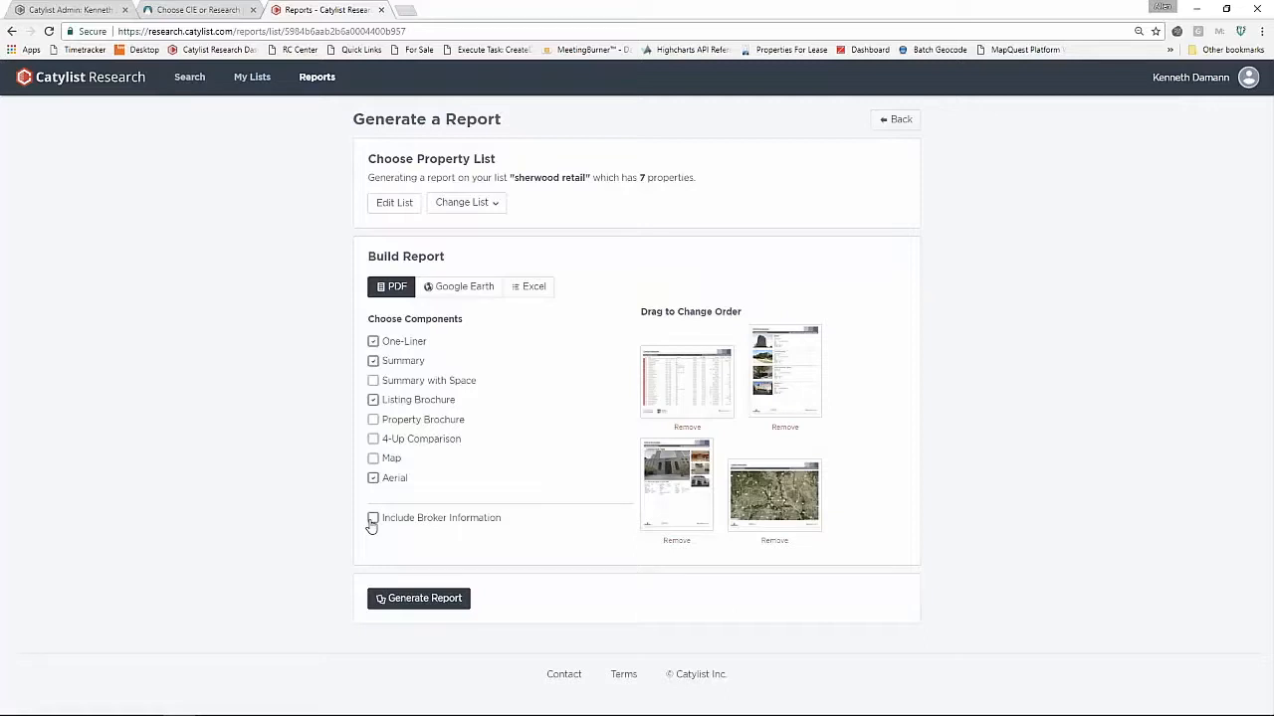
click(415, 599)
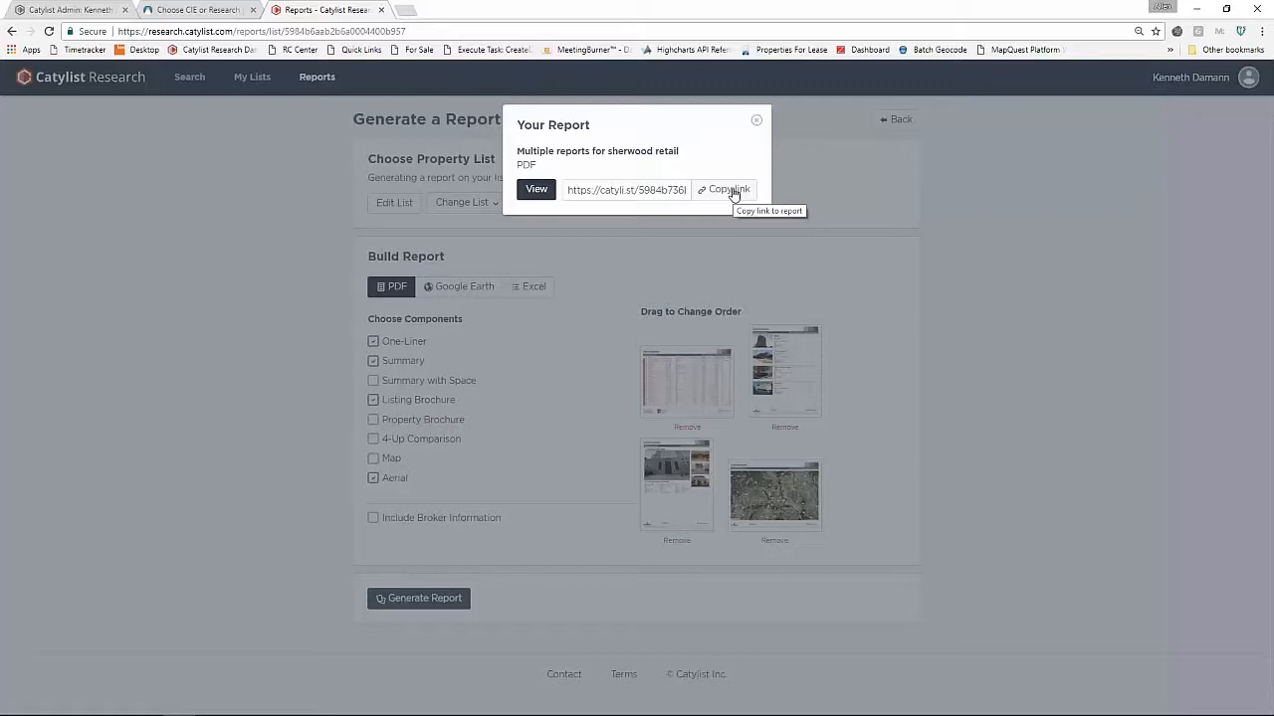
Step: Open the generated PDF report and review its one-liner table and property summary pages
click(535, 189)
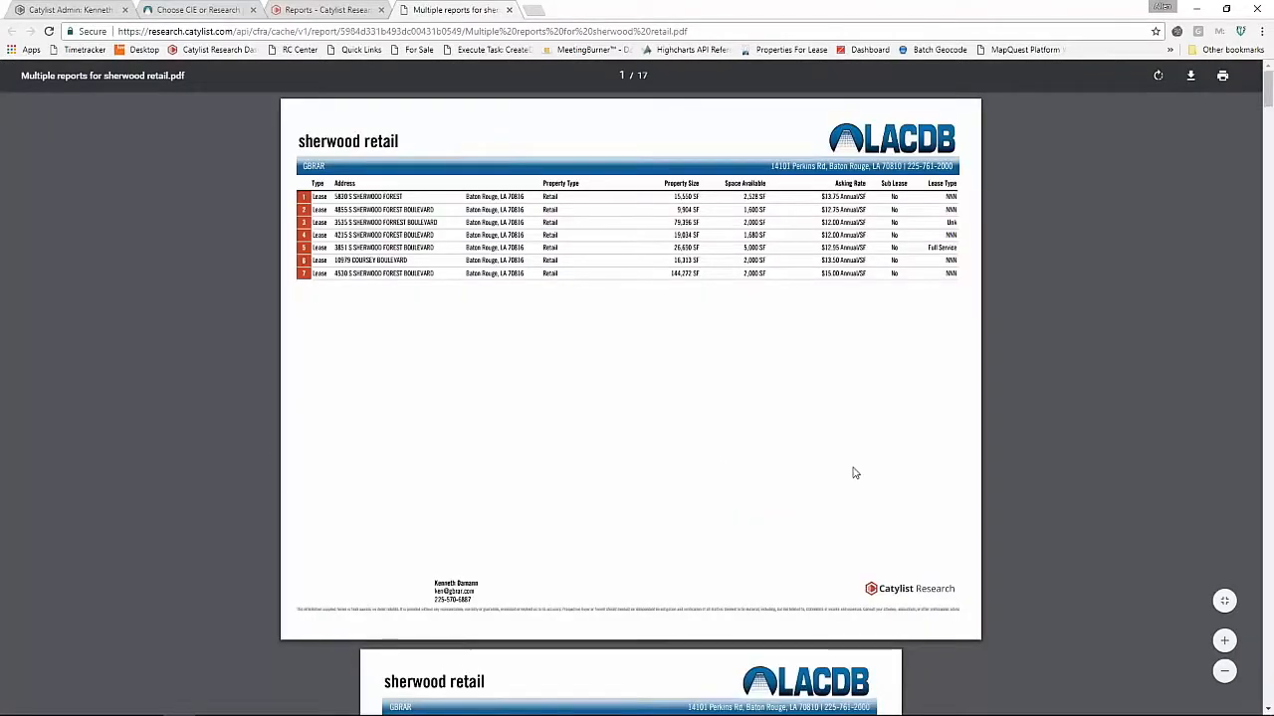
click(1223, 78)
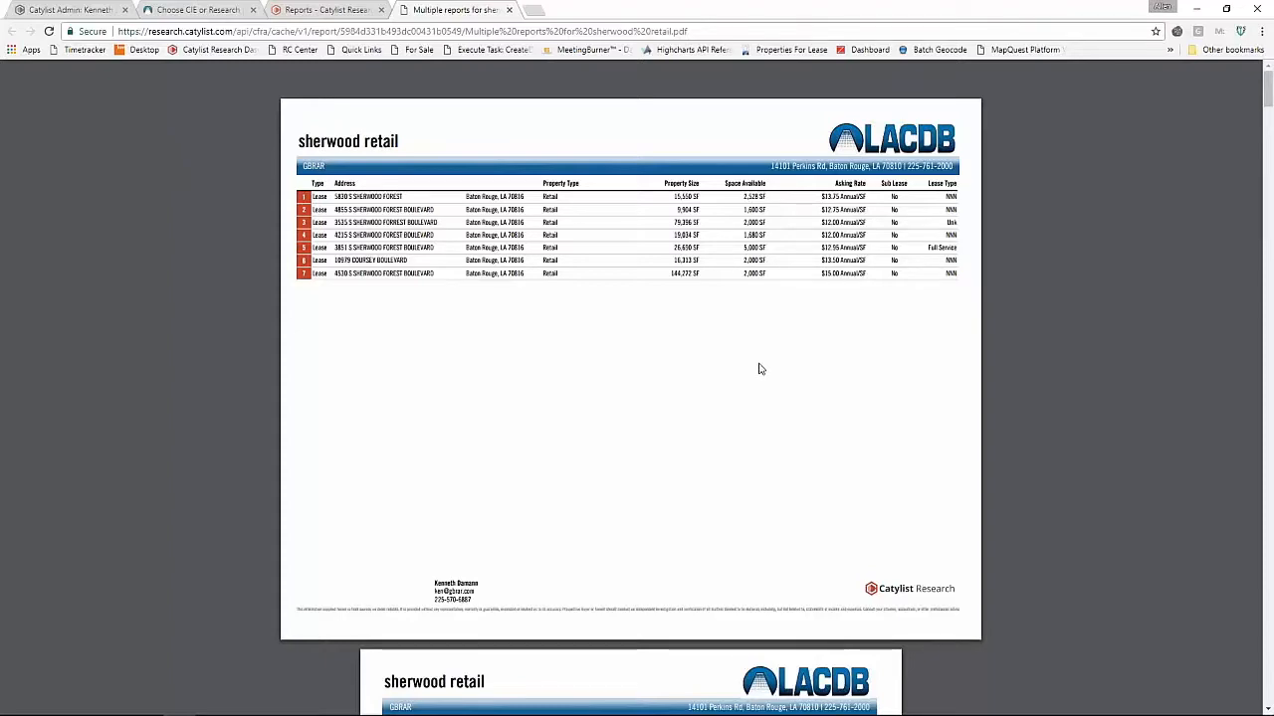
scroll(759, 369, down, 1)
scroll(759, 370, down, 4)
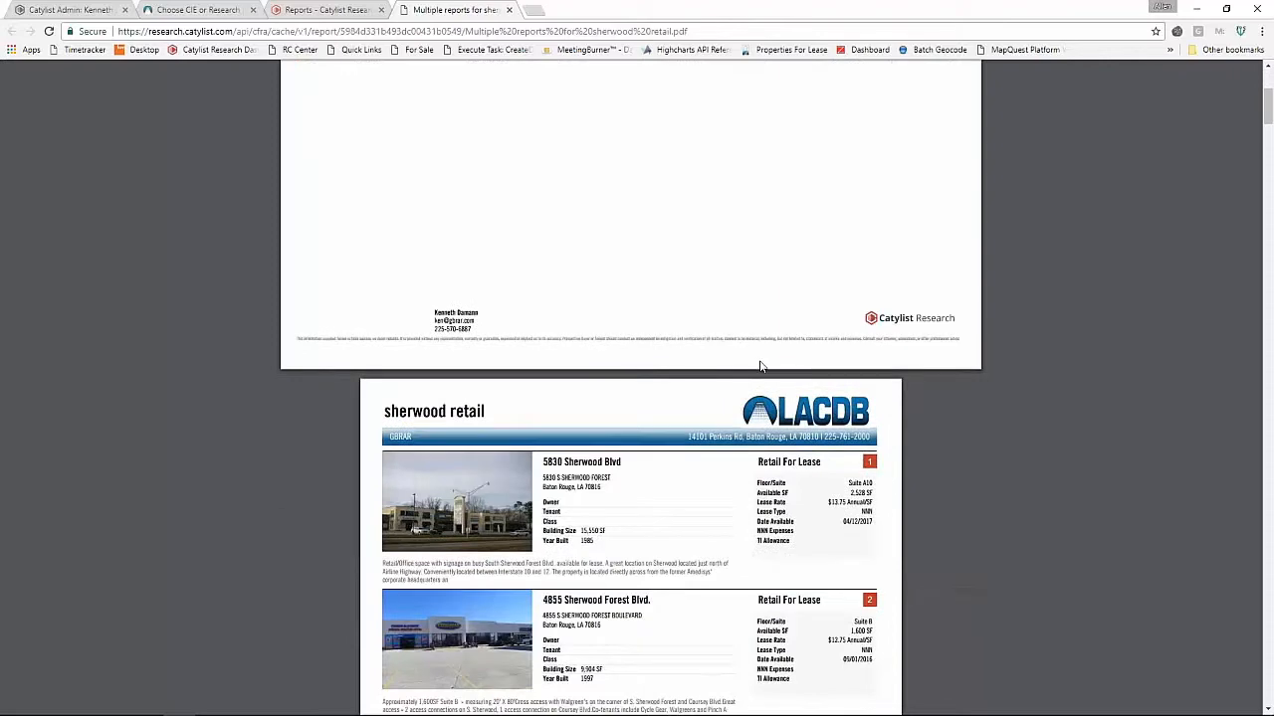
scroll(760, 365, down, 3)
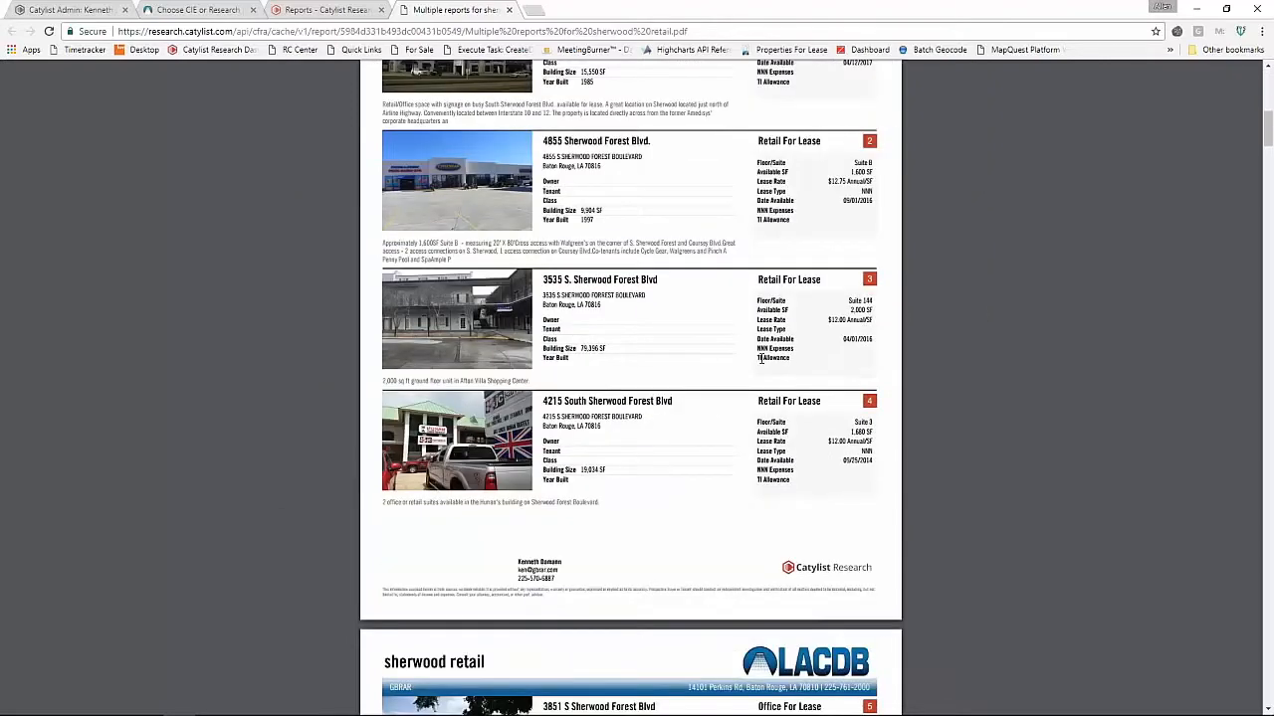
scroll(760, 359, down, 3)
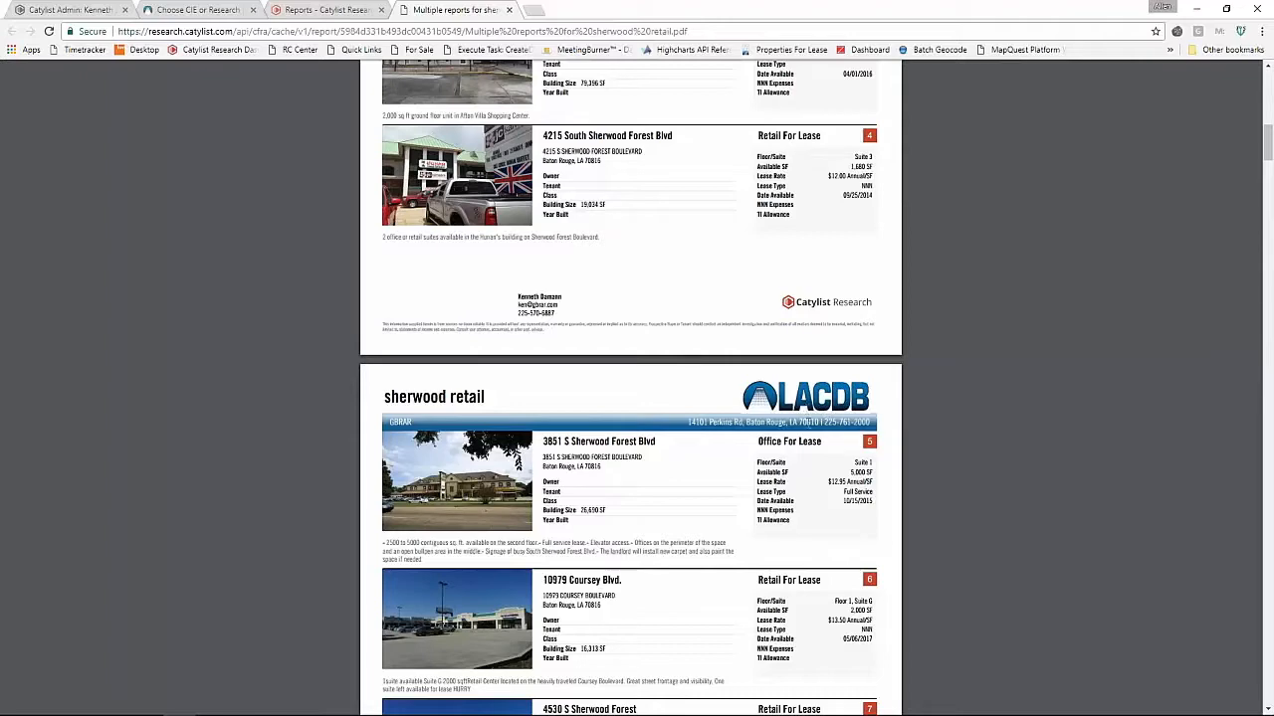
scroll(630, 388, down, 5)
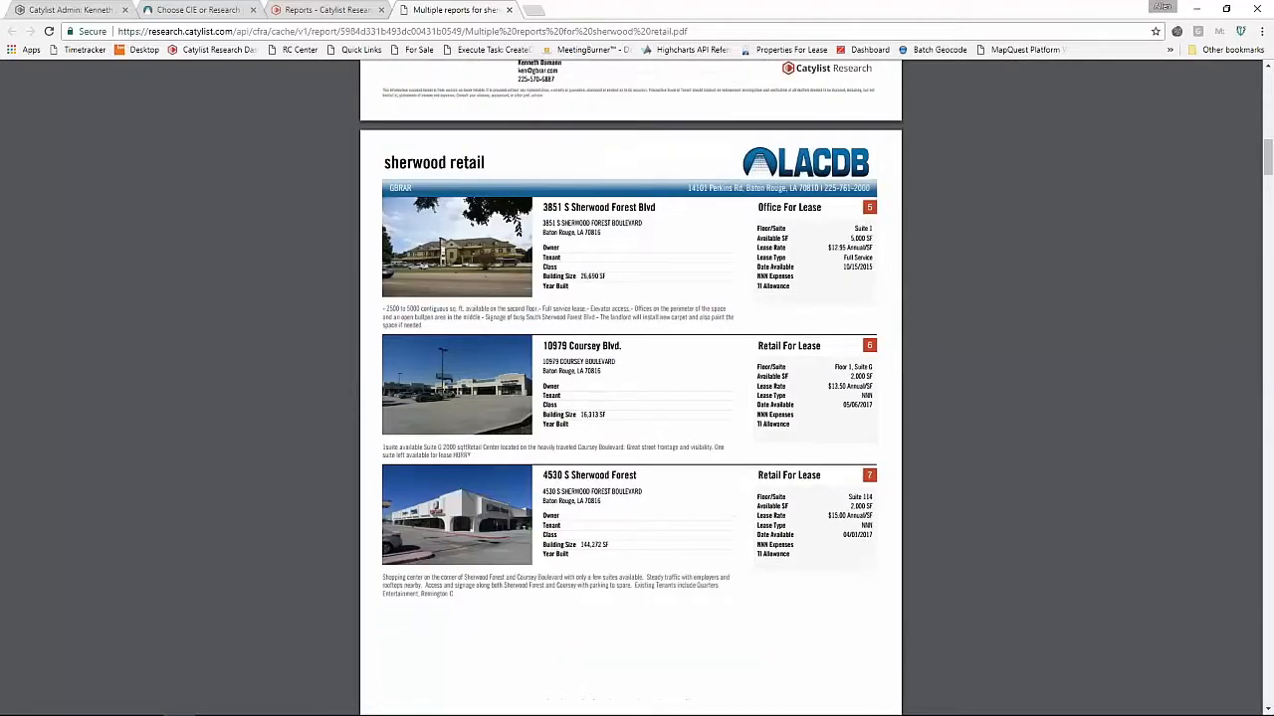
scroll(808, 427, down, 7)
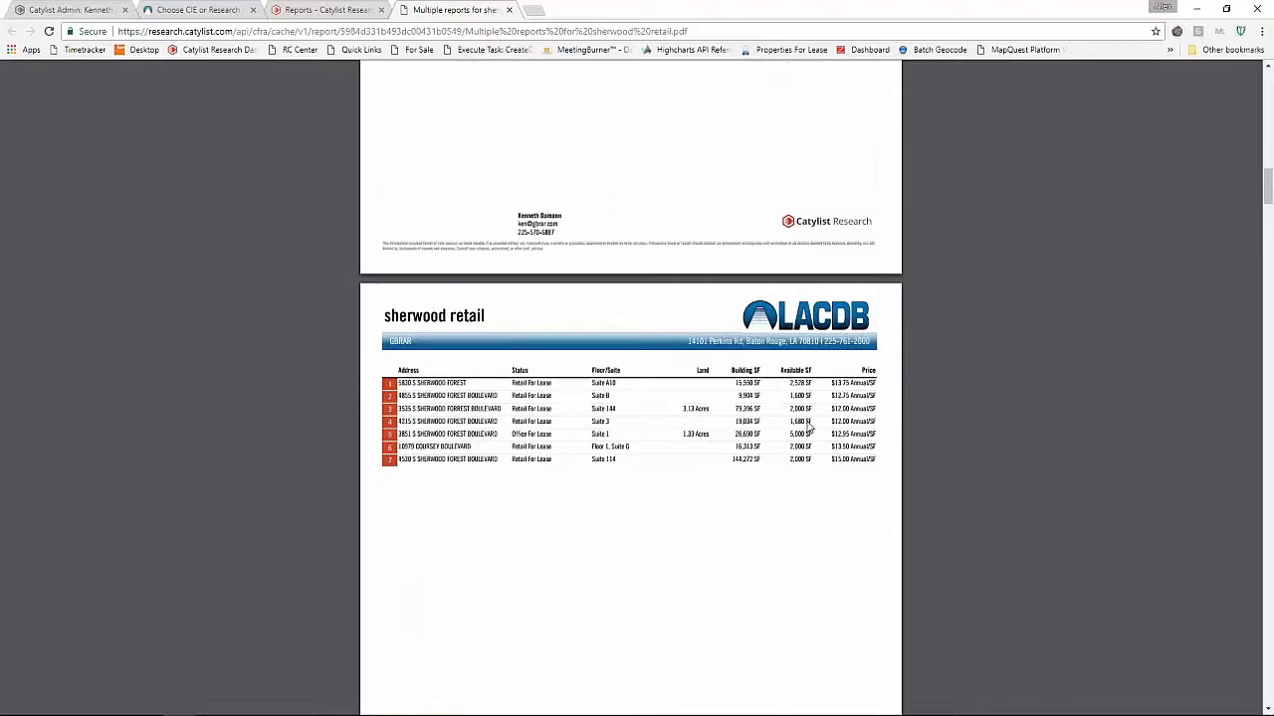
Step: Review the report's listing brochure, map and aerial pages, and close the PDF
scroll(809, 426, down, 6)
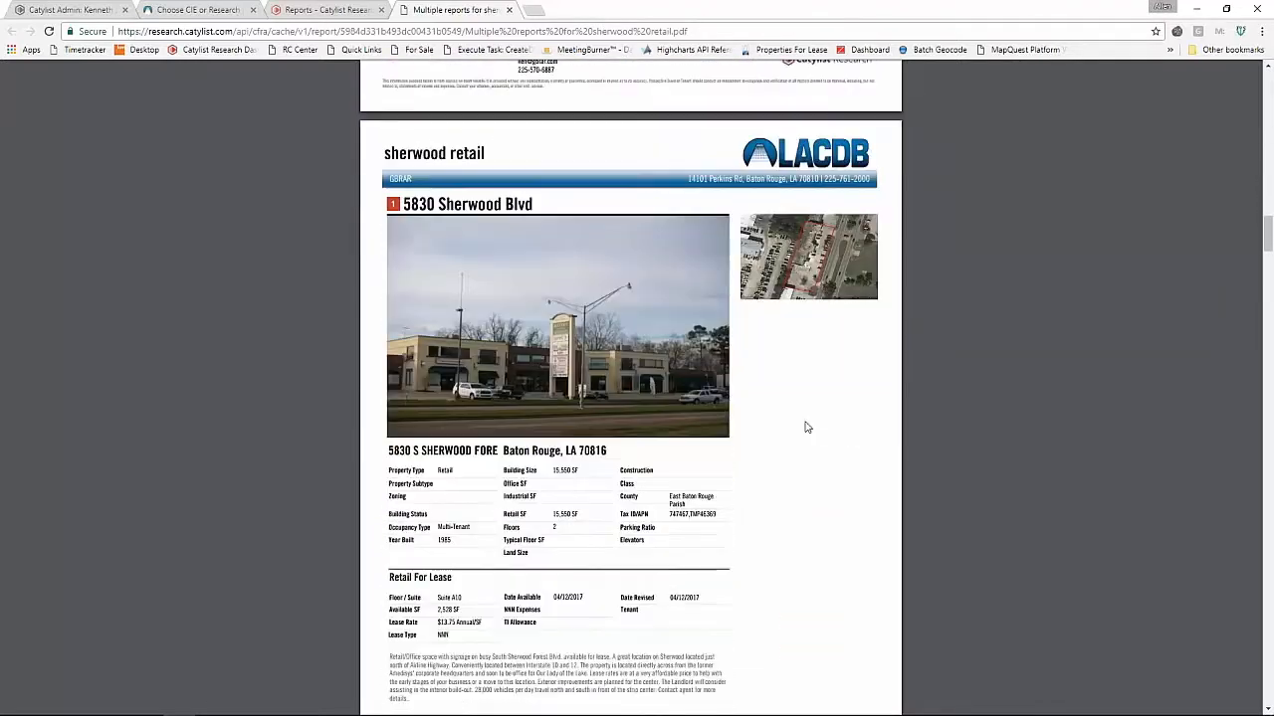
scroll(806, 427, down, 8)
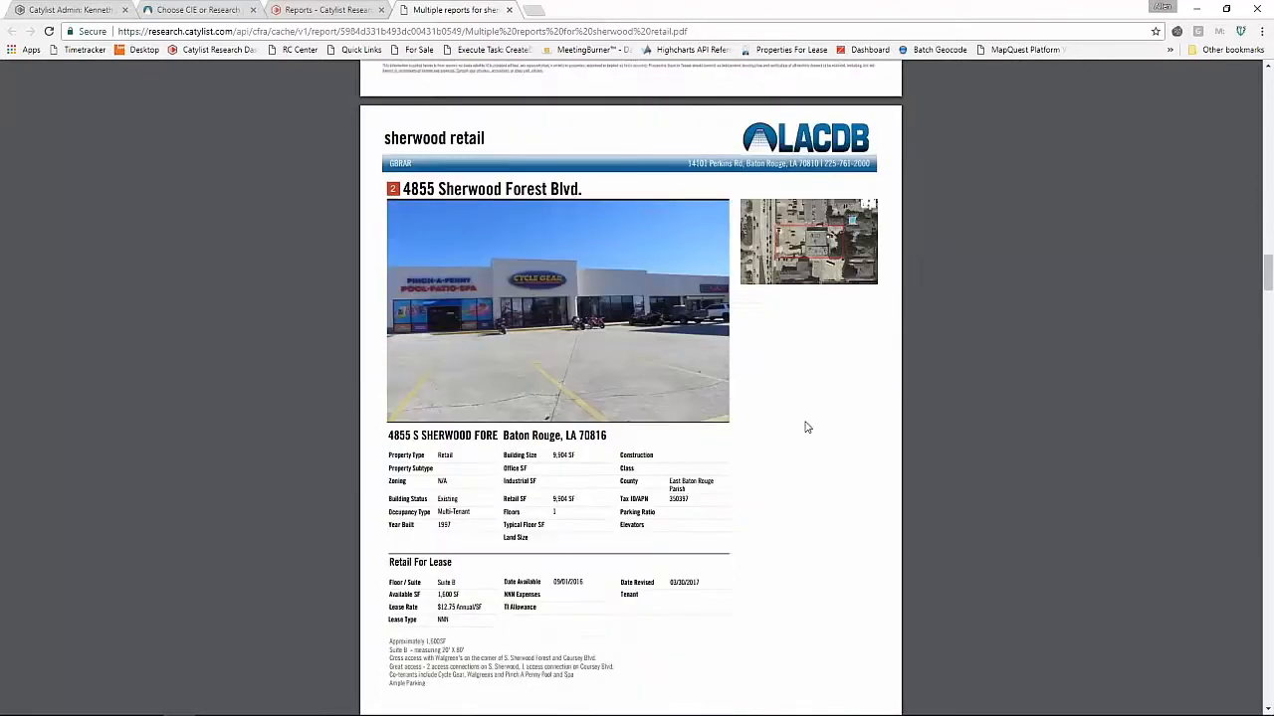
scroll(806, 427, down, 8)
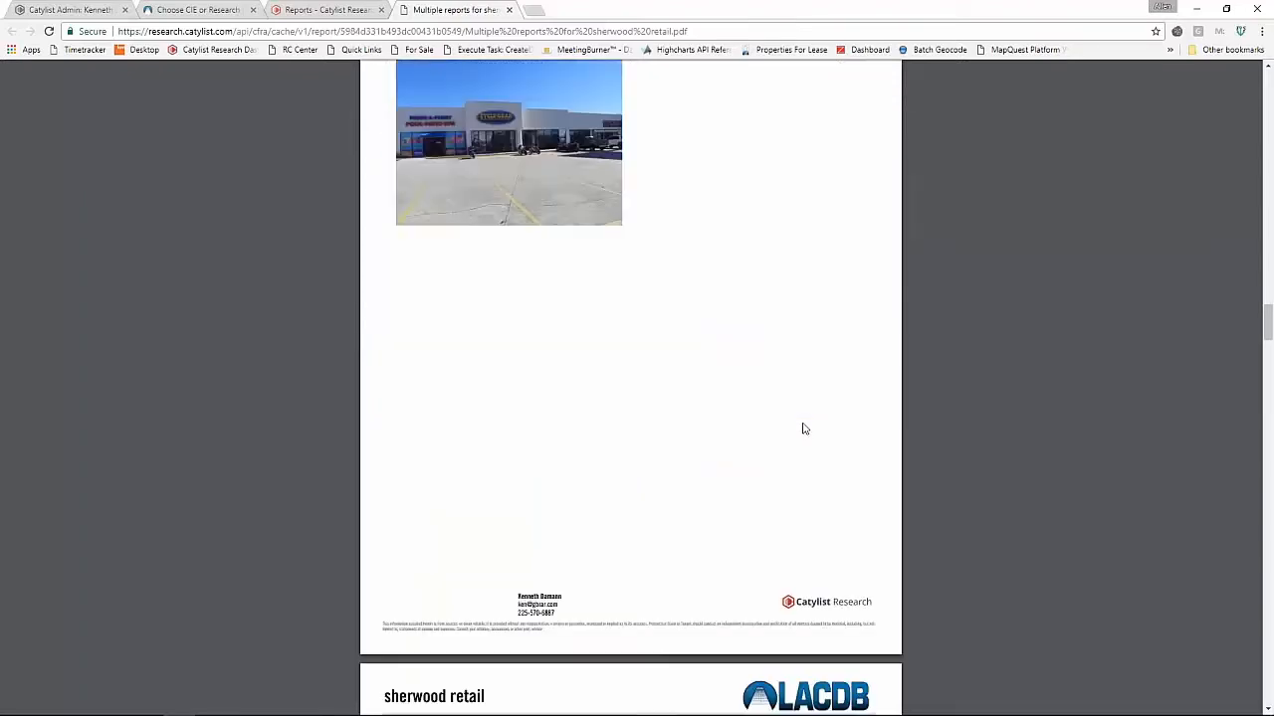
scroll(802, 427, down, 8)
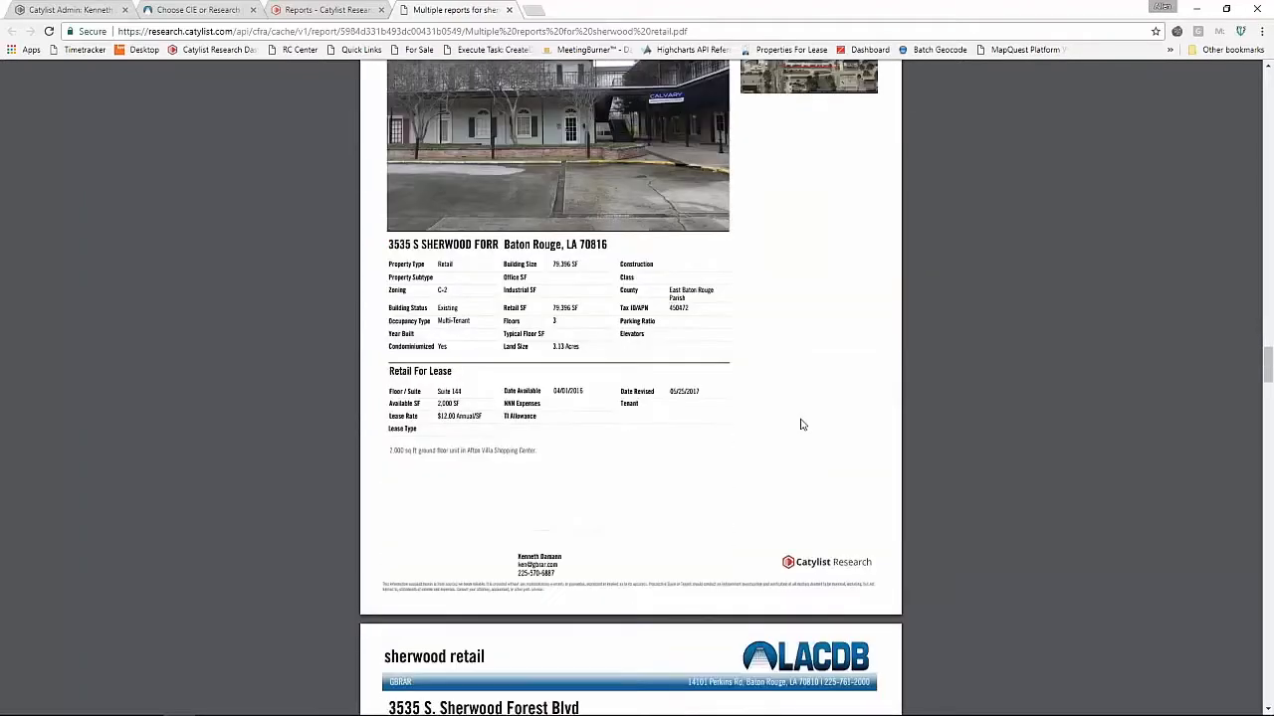
scroll(800, 428, down, 1)
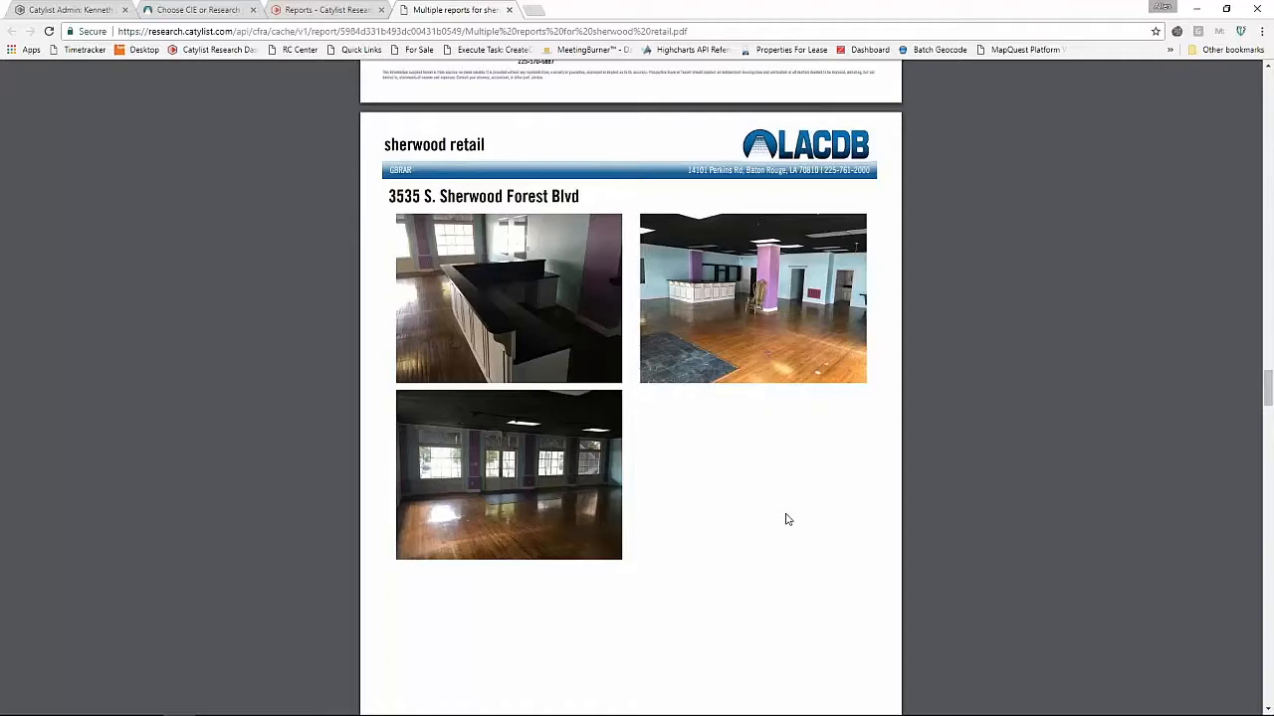
scroll(786, 520, down, 8)
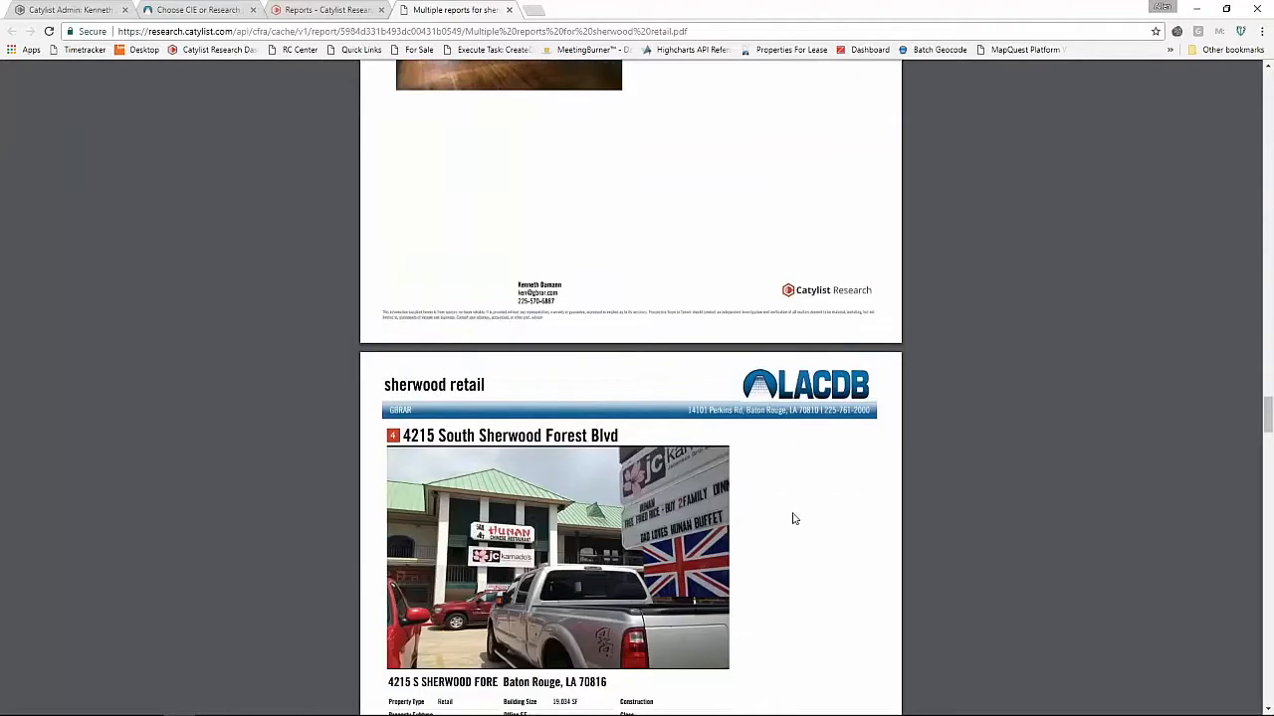
scroll(794, 517, down, 7)
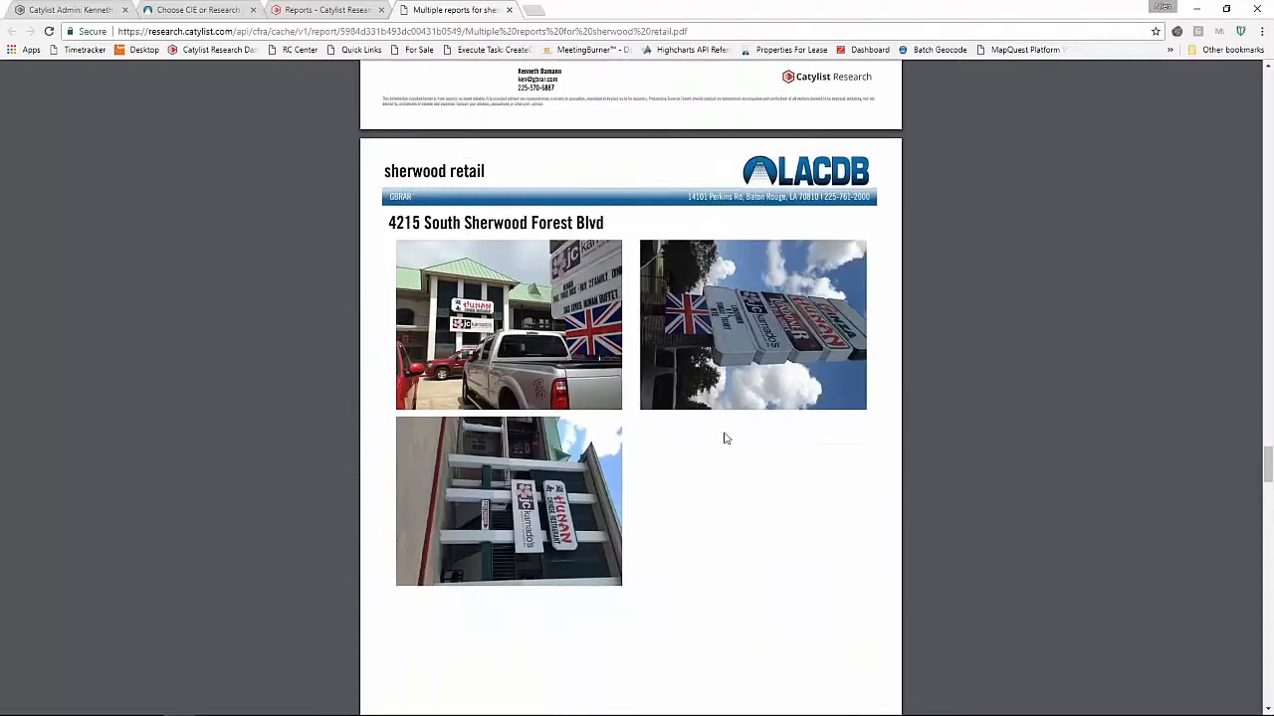
scroll(756, 386, down, 1)
scroll(756, 390, down, 10)
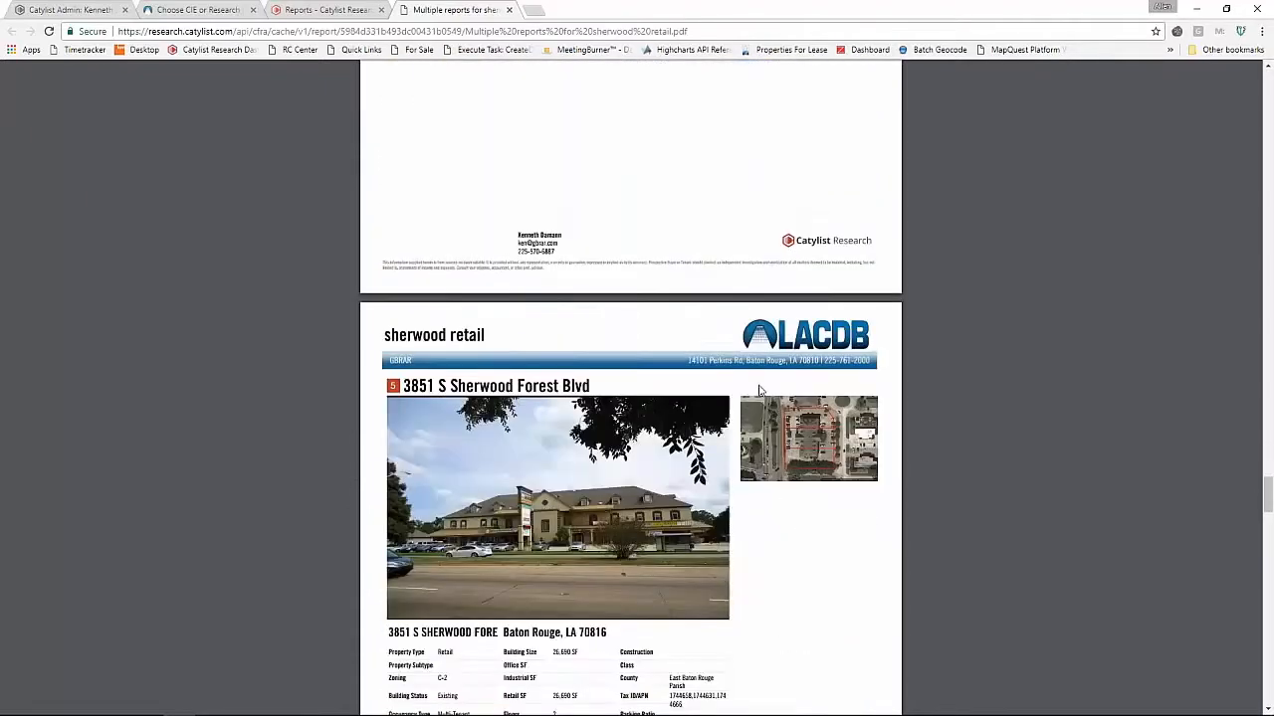
scroll(761, 388, down, 4)
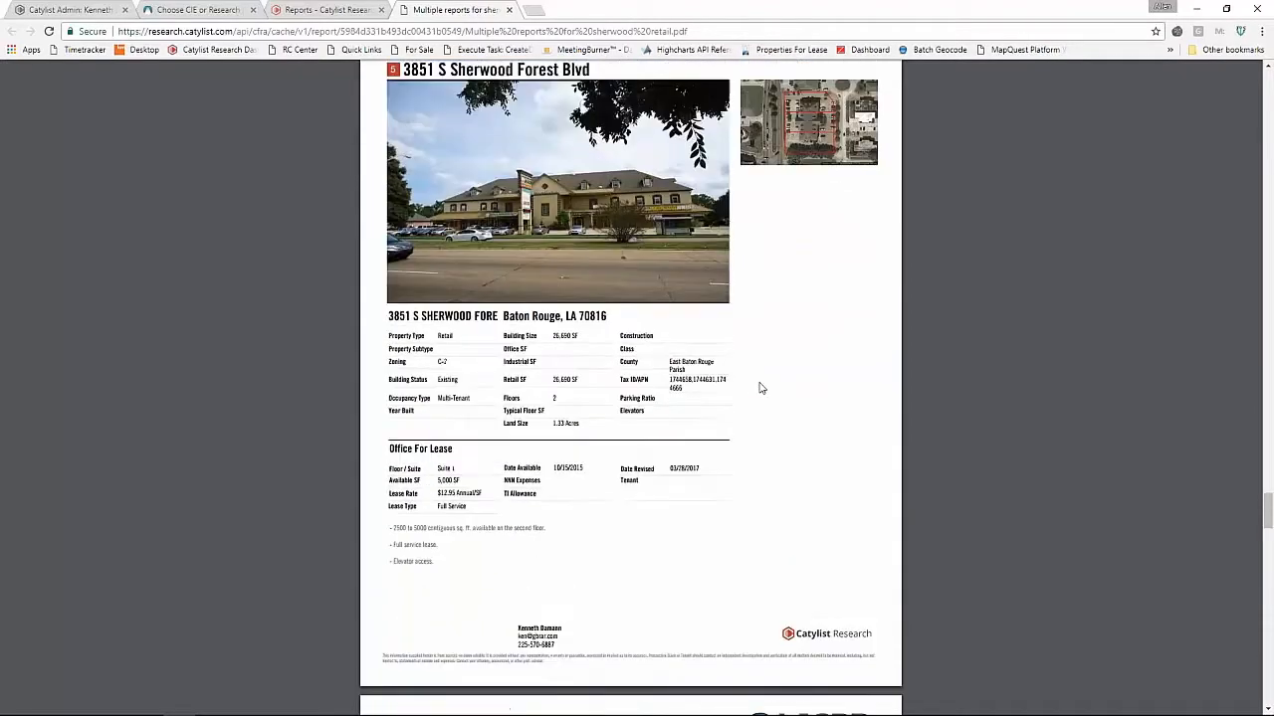
scroll(760, 386, down, 20)
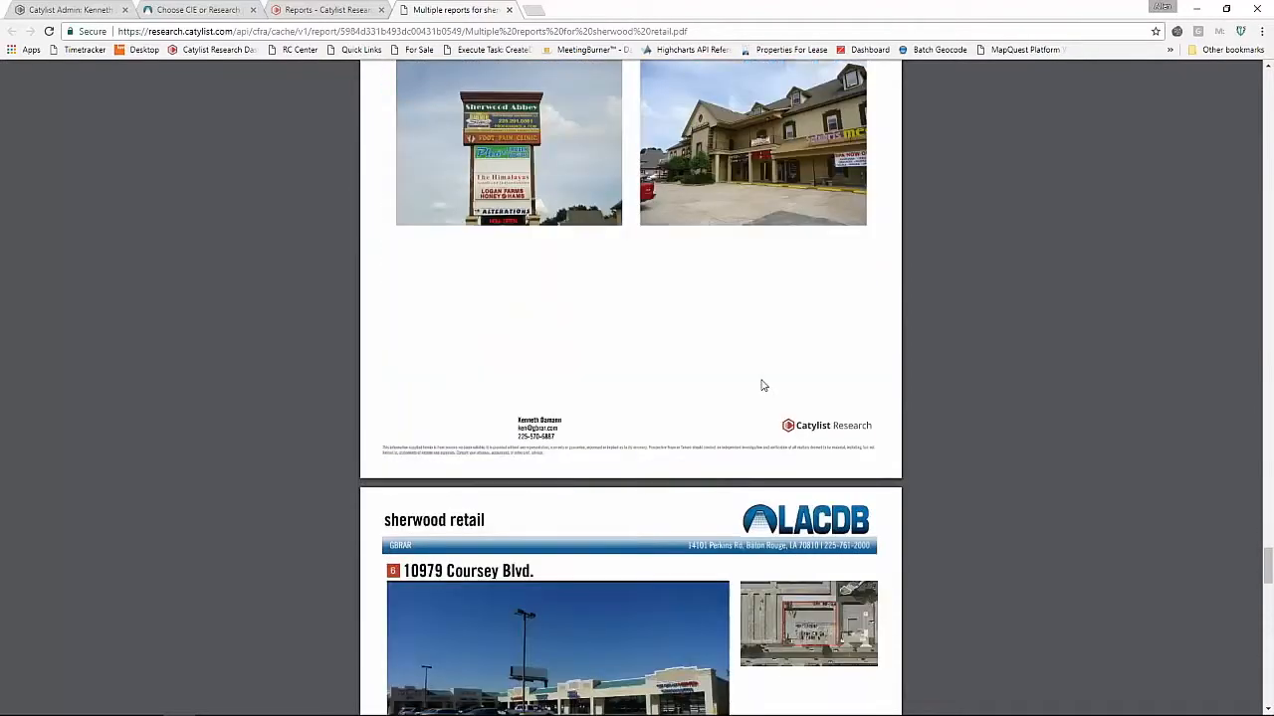
scroll(762, 383, down, 20)
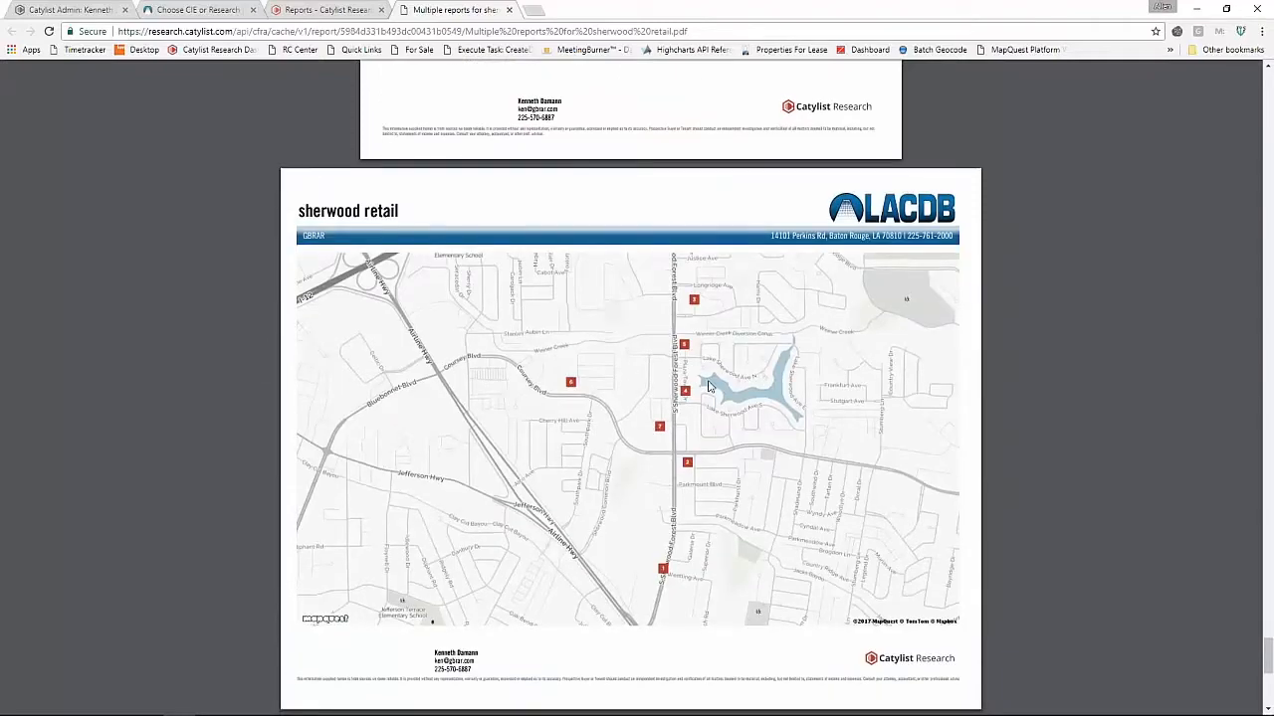
scroll(709, 386, down, 5)
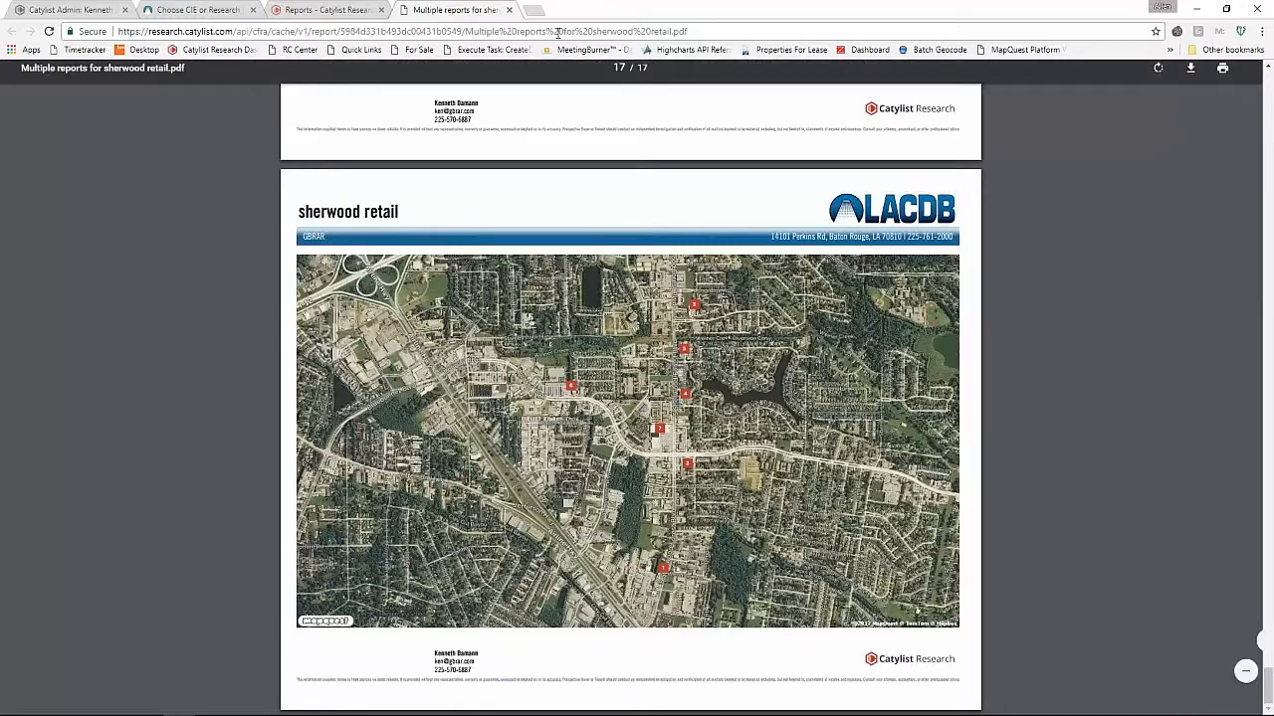
click(508, 9)
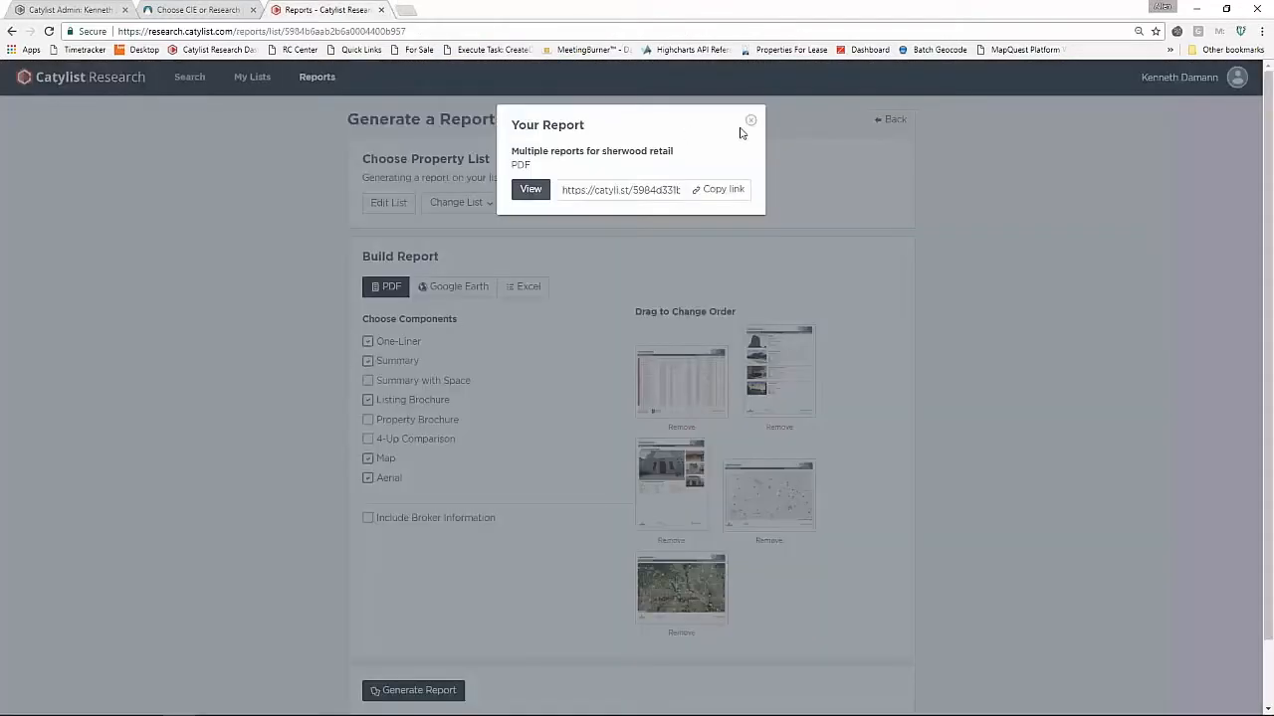
Step: Dismiss the PDF report result and generate a Google Earth report for the "sherwood retail" list
click(750, 119)
click(452, 287)
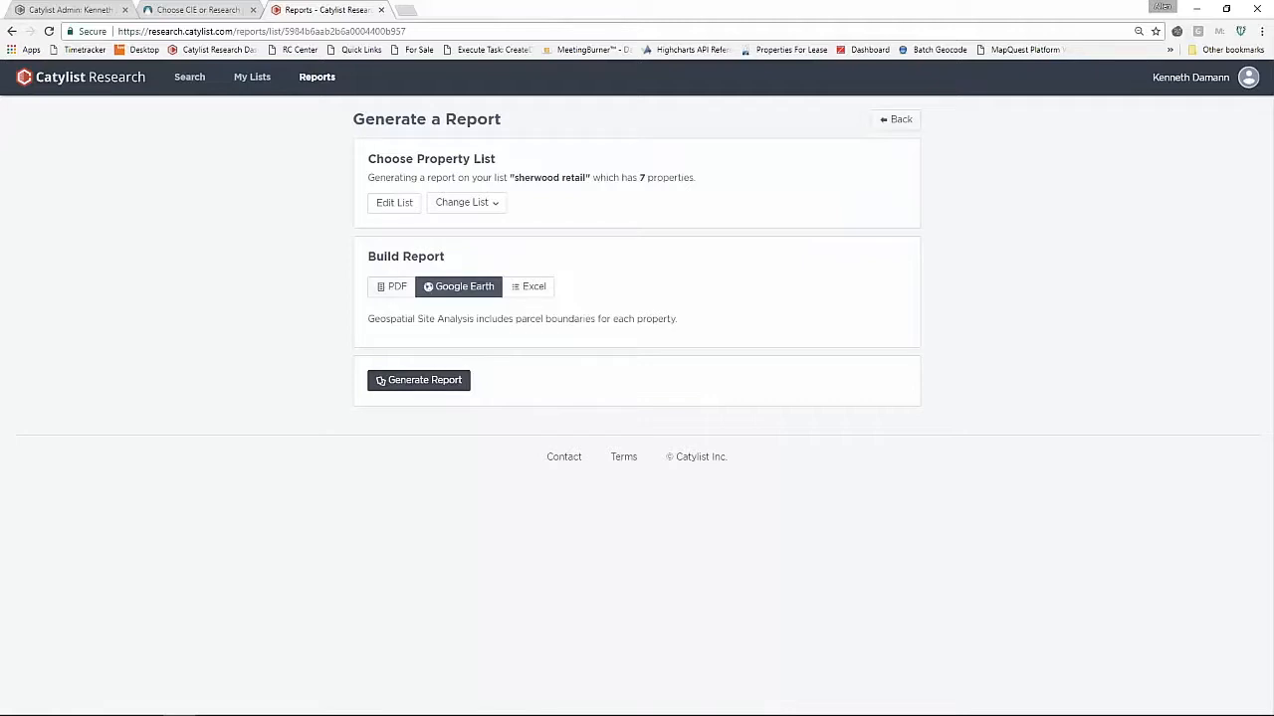
click(417, 384)
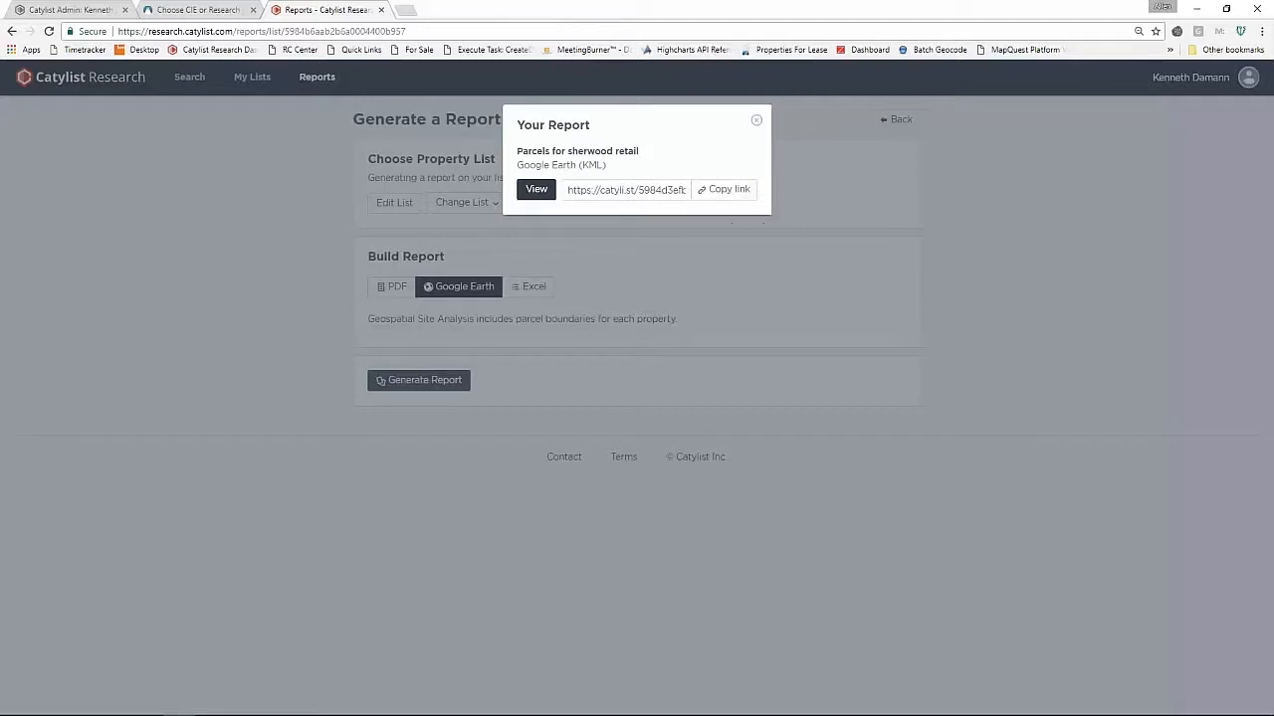
Step: Open the generated parcels report in Google Earth Pro and view the details of property 1
click(536, 189)
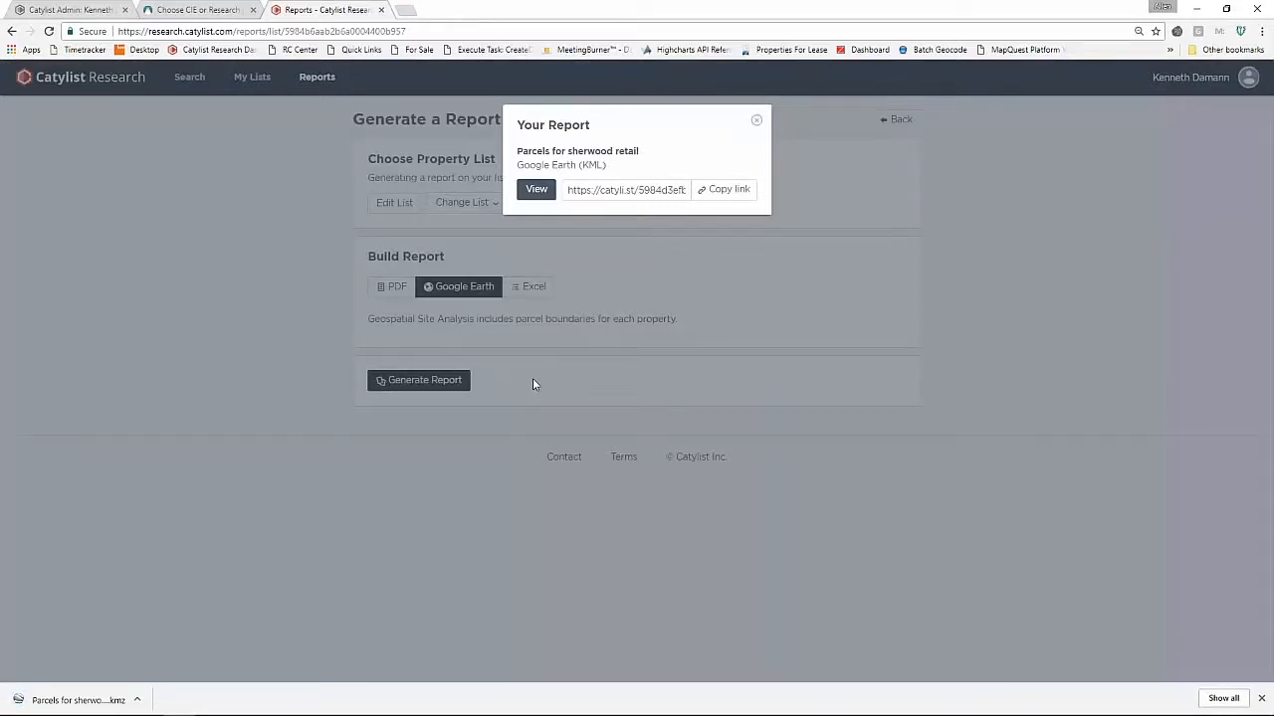
click(80, 699)
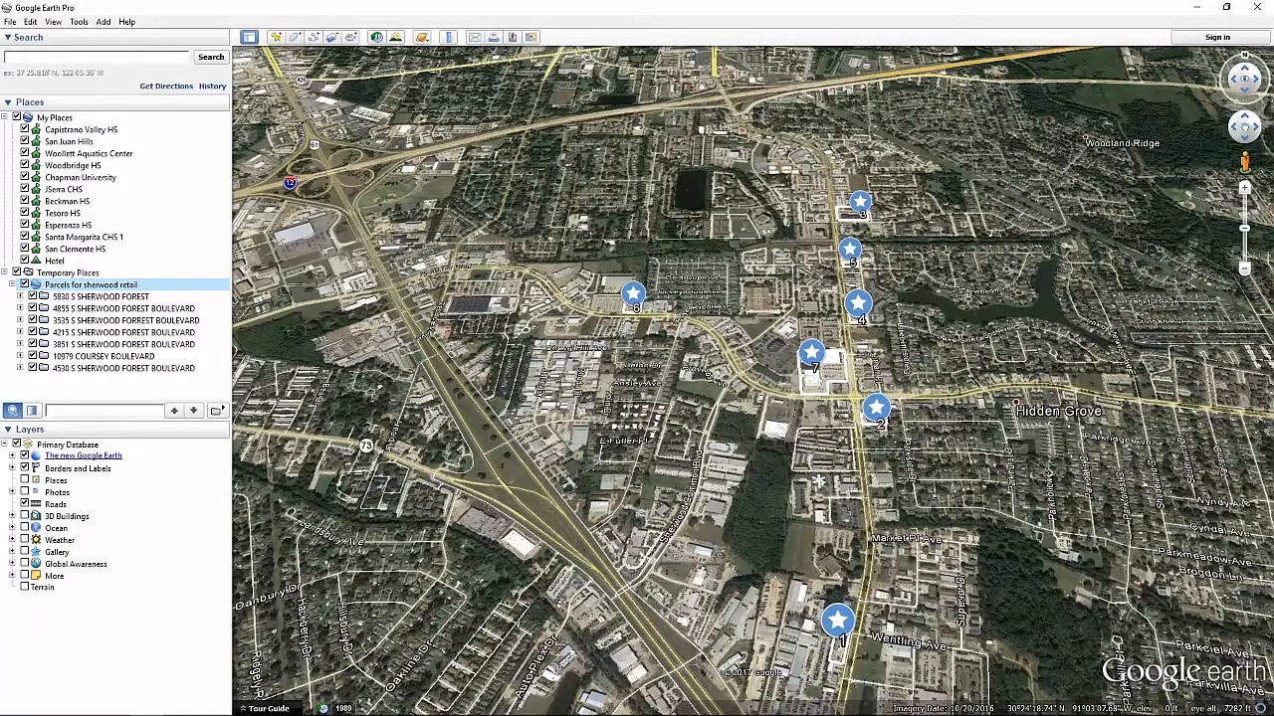
click(837, 621)
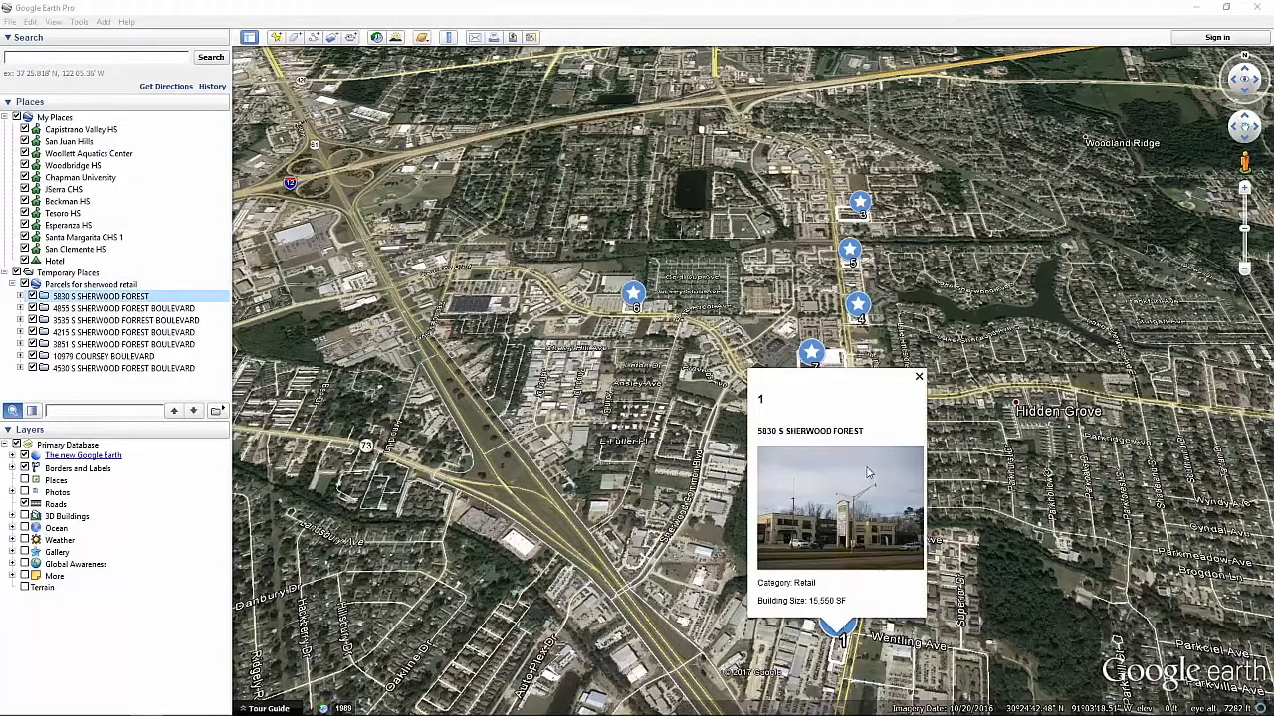
click(919, 376)
Step: Examine property 1's parcel boundaries up close and its buildings in Street View, and exit Street View
drag(828, 672, 751, 587)
scroll(751, 587, up, 1)
scroll(751, 581, up, 5)
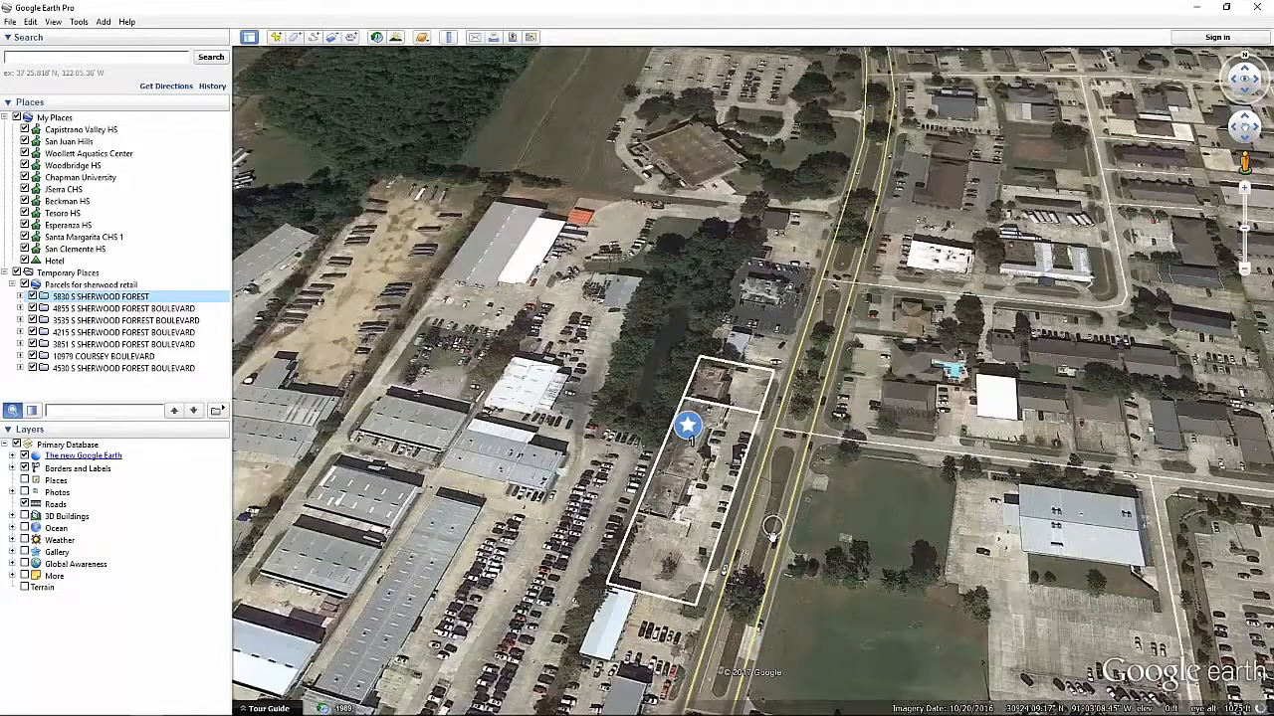
scroll(772, 527, up, 2)
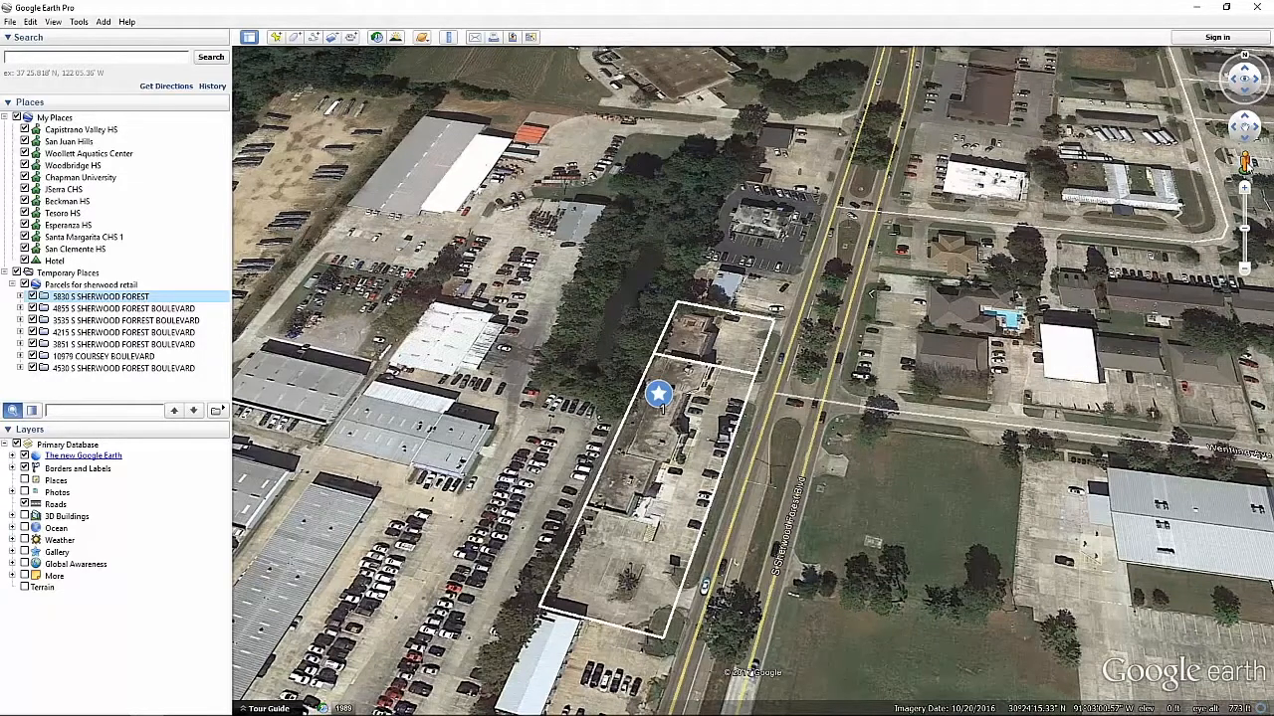
scroll(772, 400, up, 1)
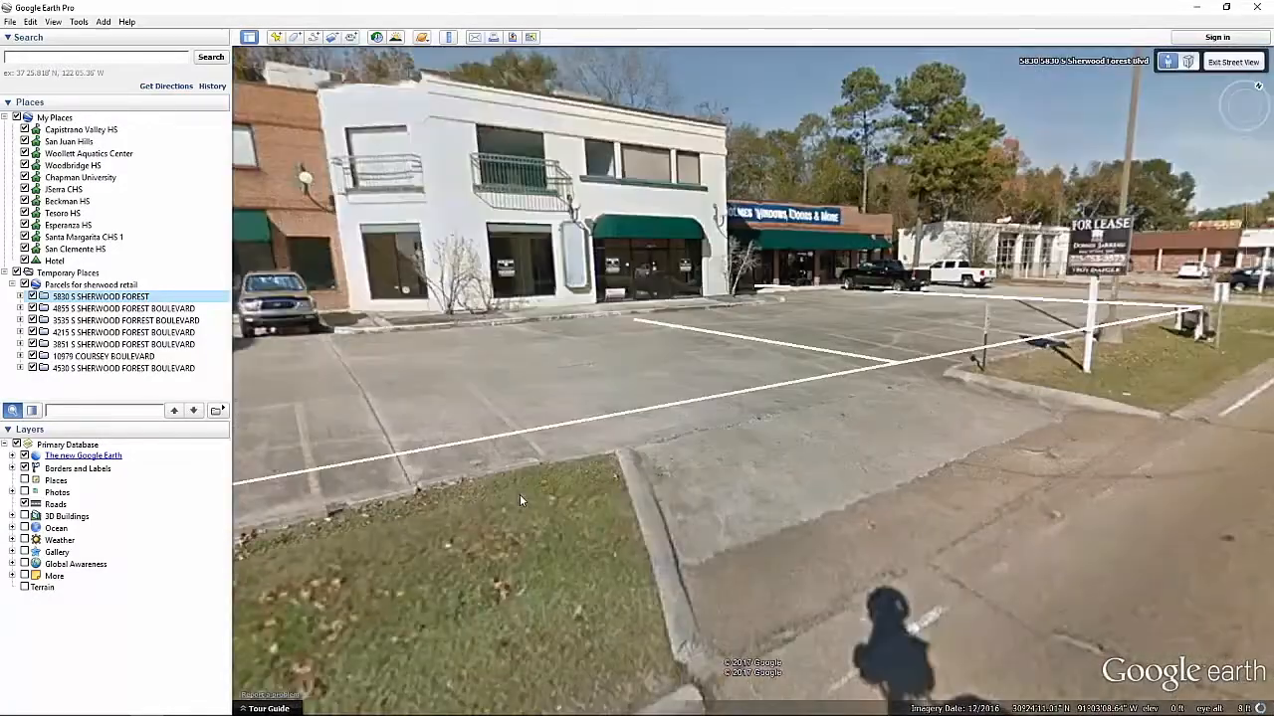
drag(519, 495, 1026, 577)
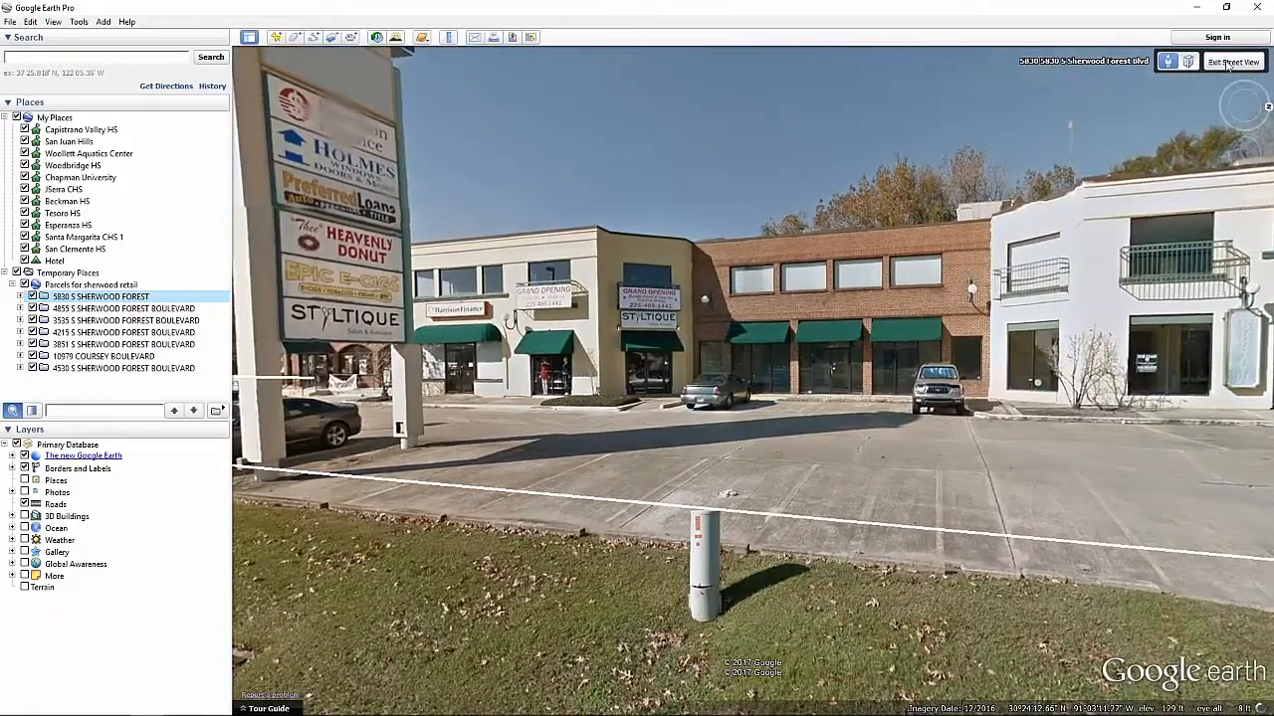
click(1230, 62)
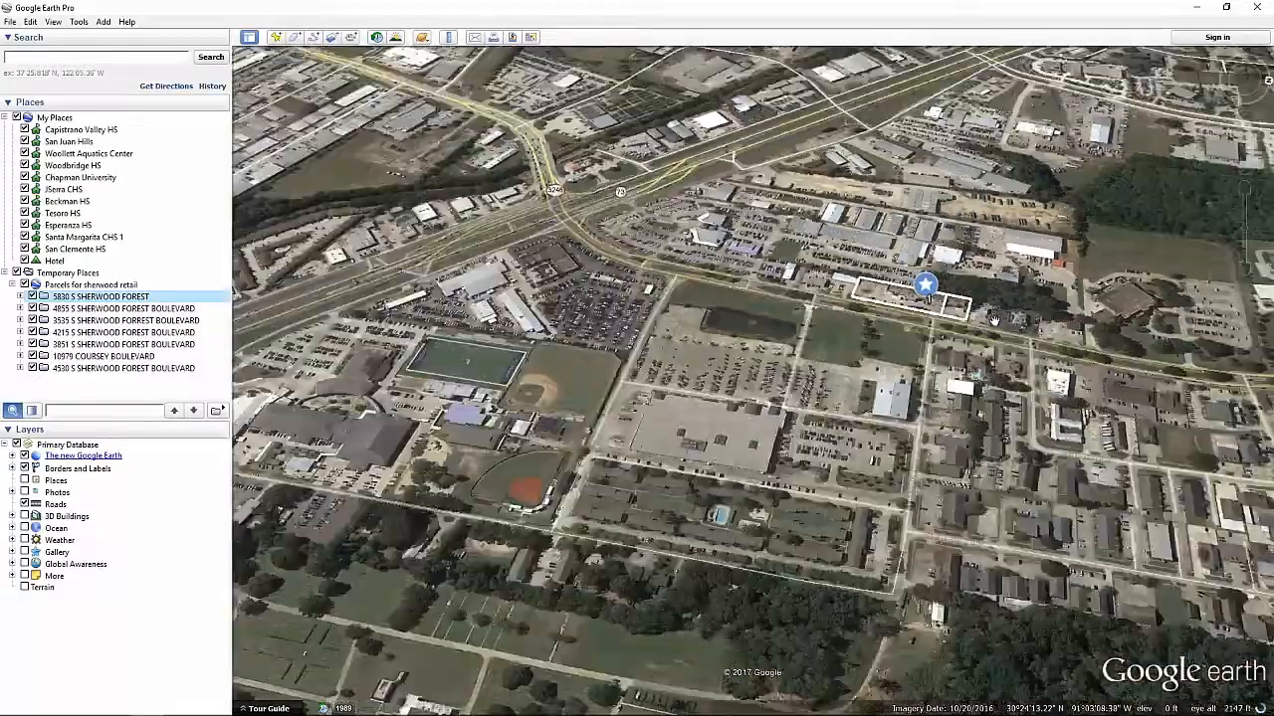
Step: Review where the report's properties lie along the Sherwood Forest corridor, and switch back to Catylist Research
scroll(993, 320, down, 5)
drag(1184, 323, 880, 346)
scroll(878, 349, down, 1)
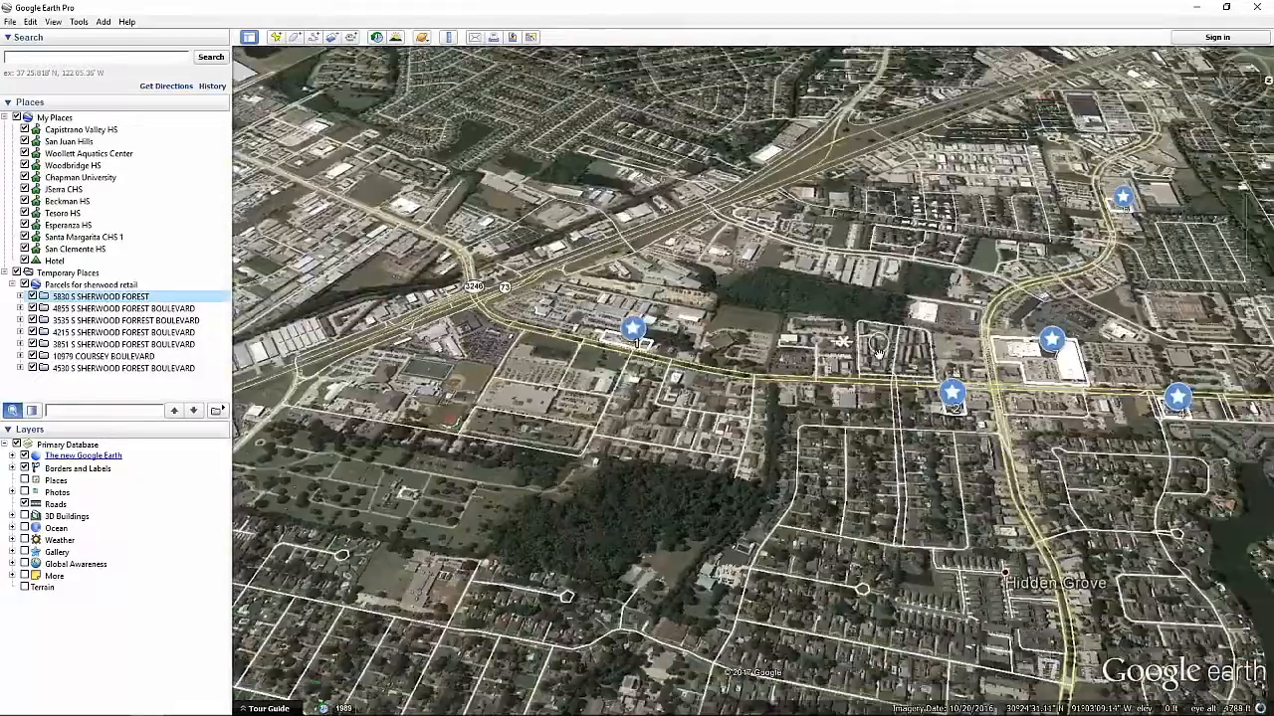
scroll(877, 348, down, 2)
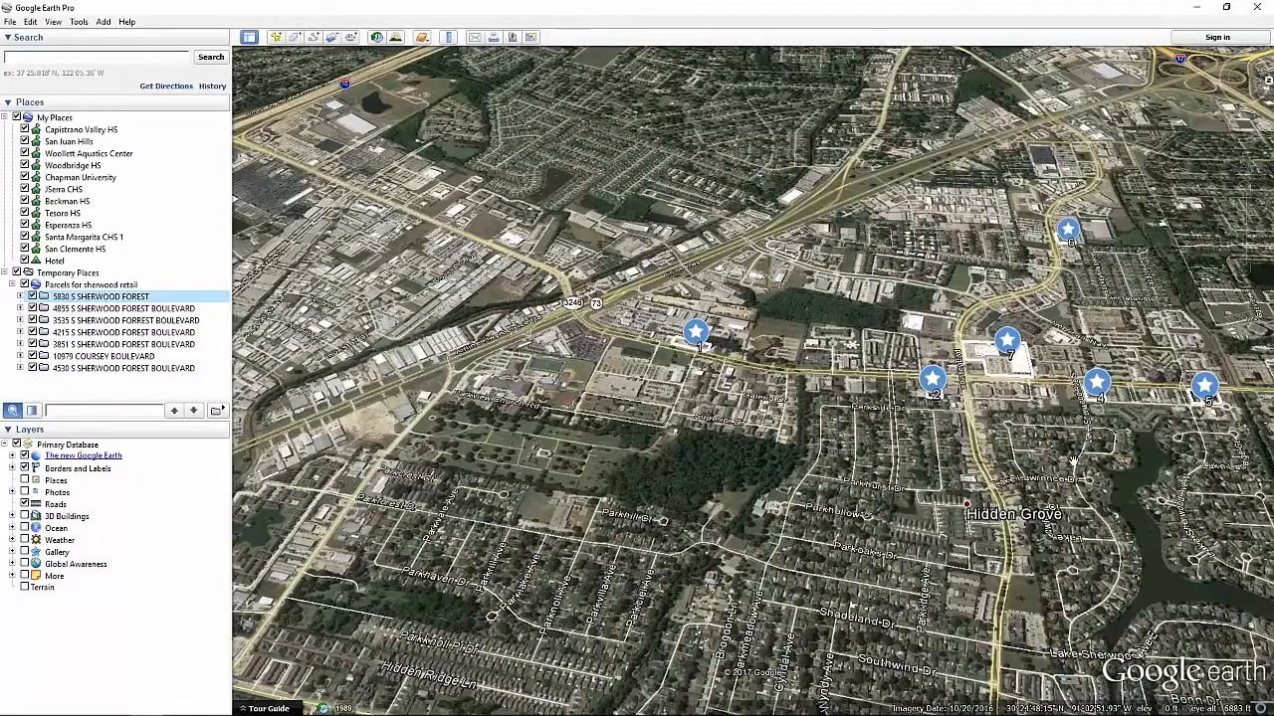
drag(1116, 419, 881, 484)
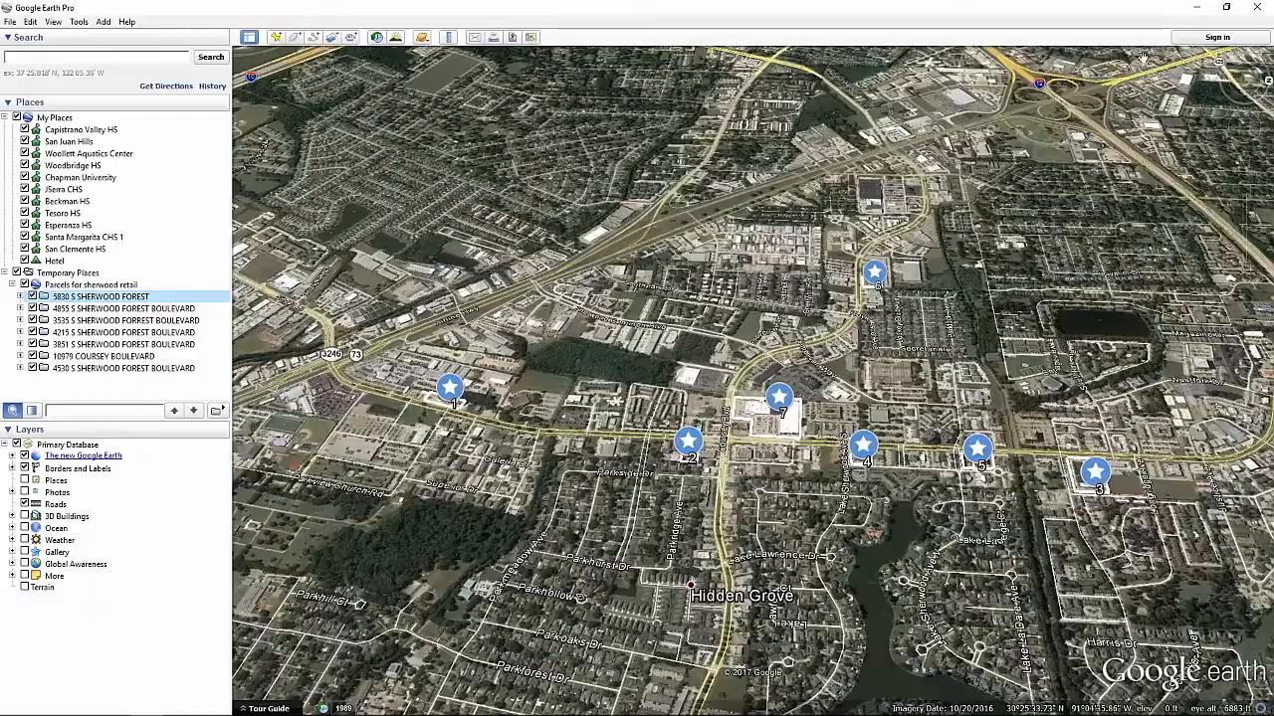
click(1192, 10)
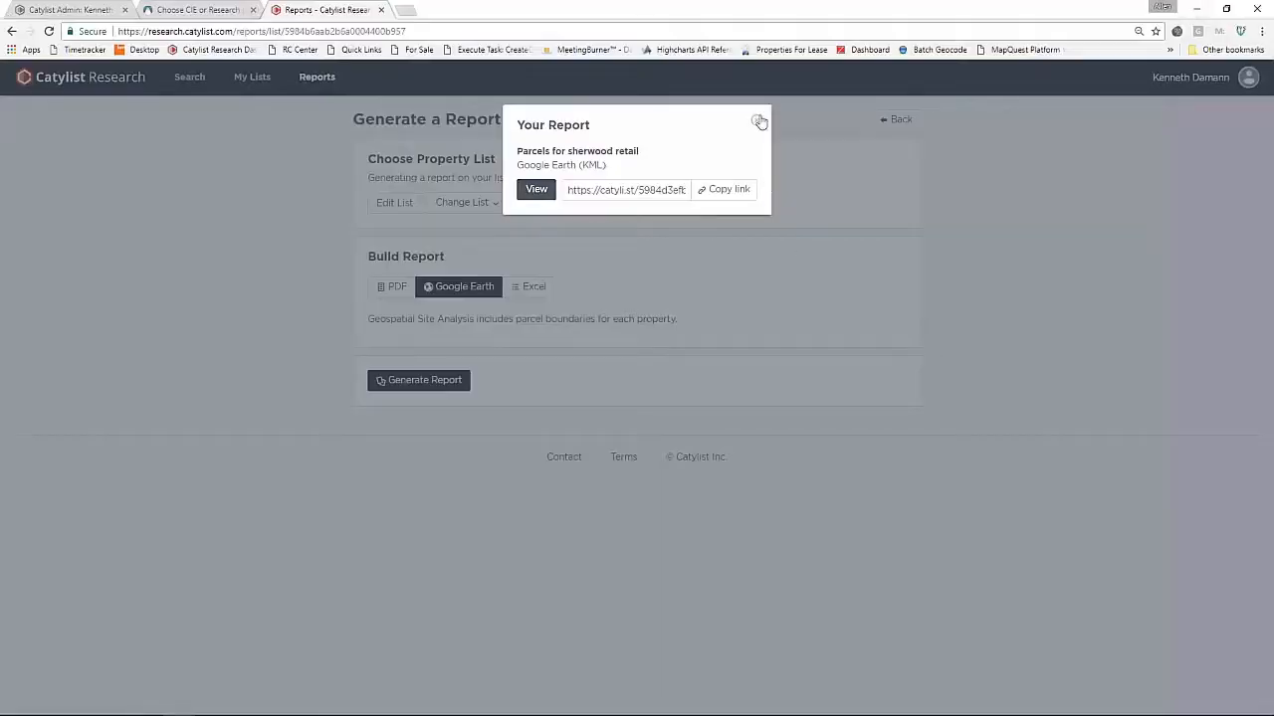
Step: Generate an Excel report of the "sherwood retail" list in the Summary format and open the spreadsheet
click(756, 119)
click(538, 287)
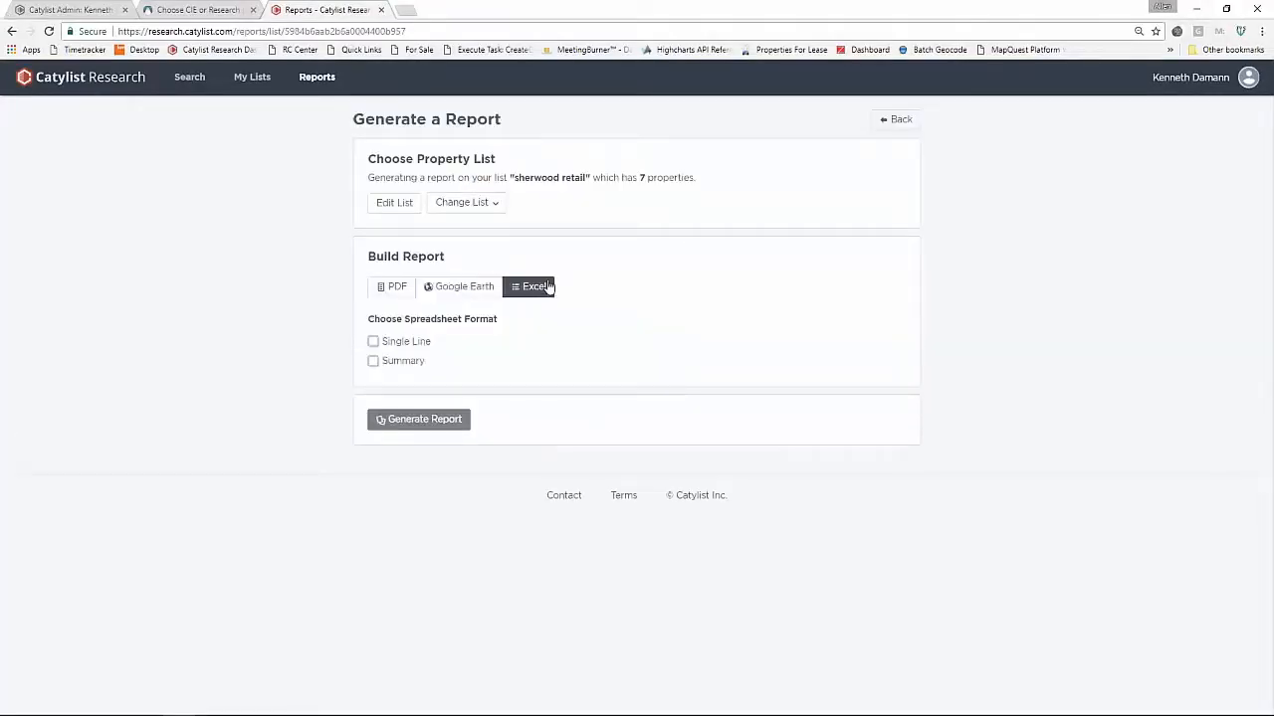
click(384, 368)
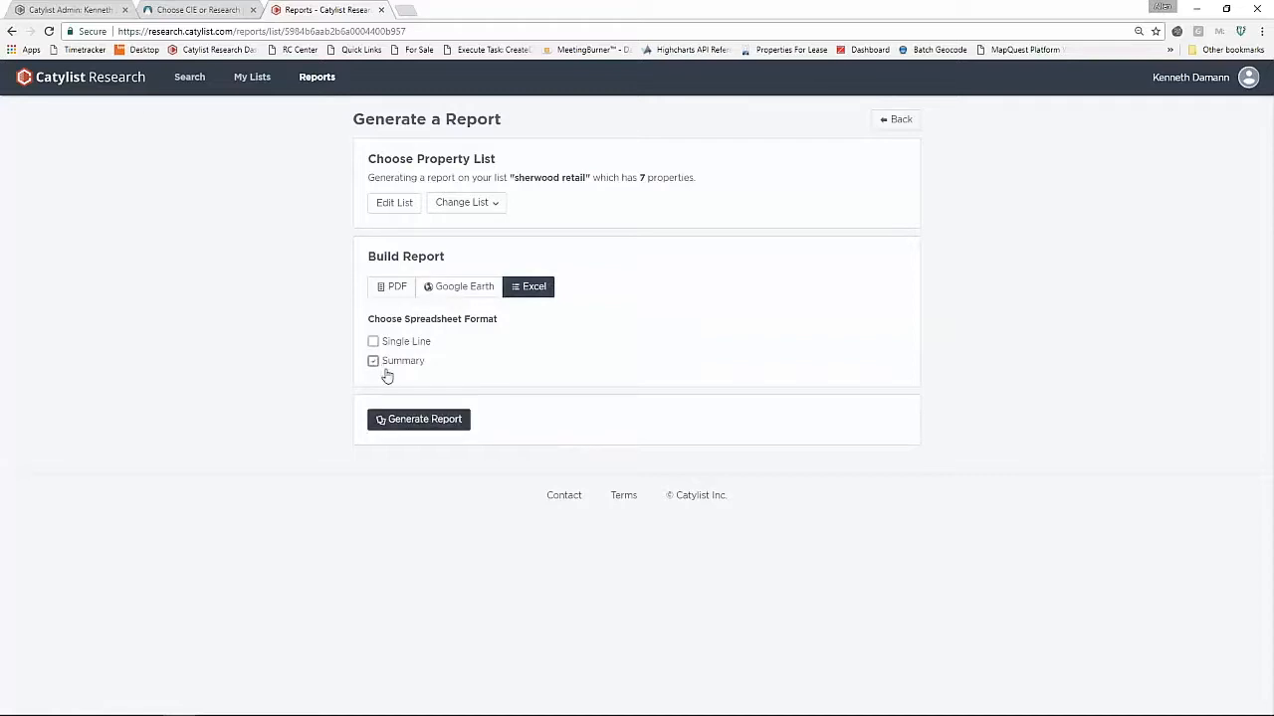
click(412, 425)
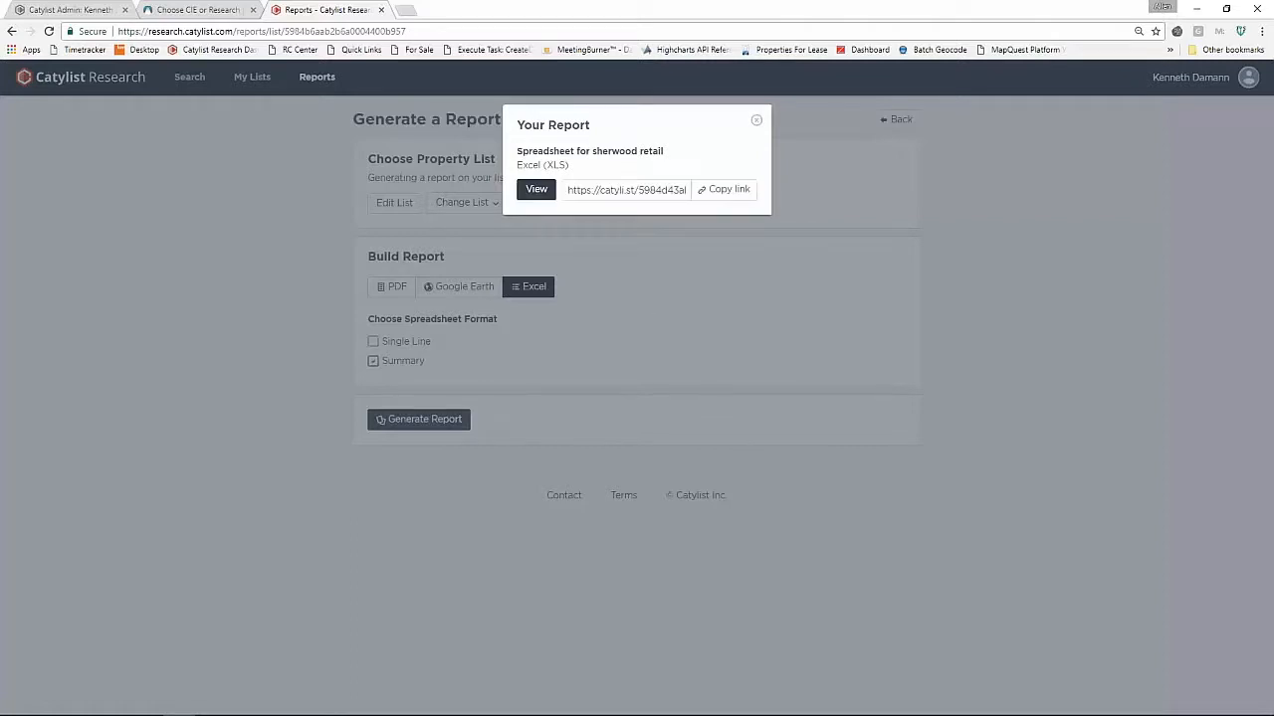
click(536, 189)
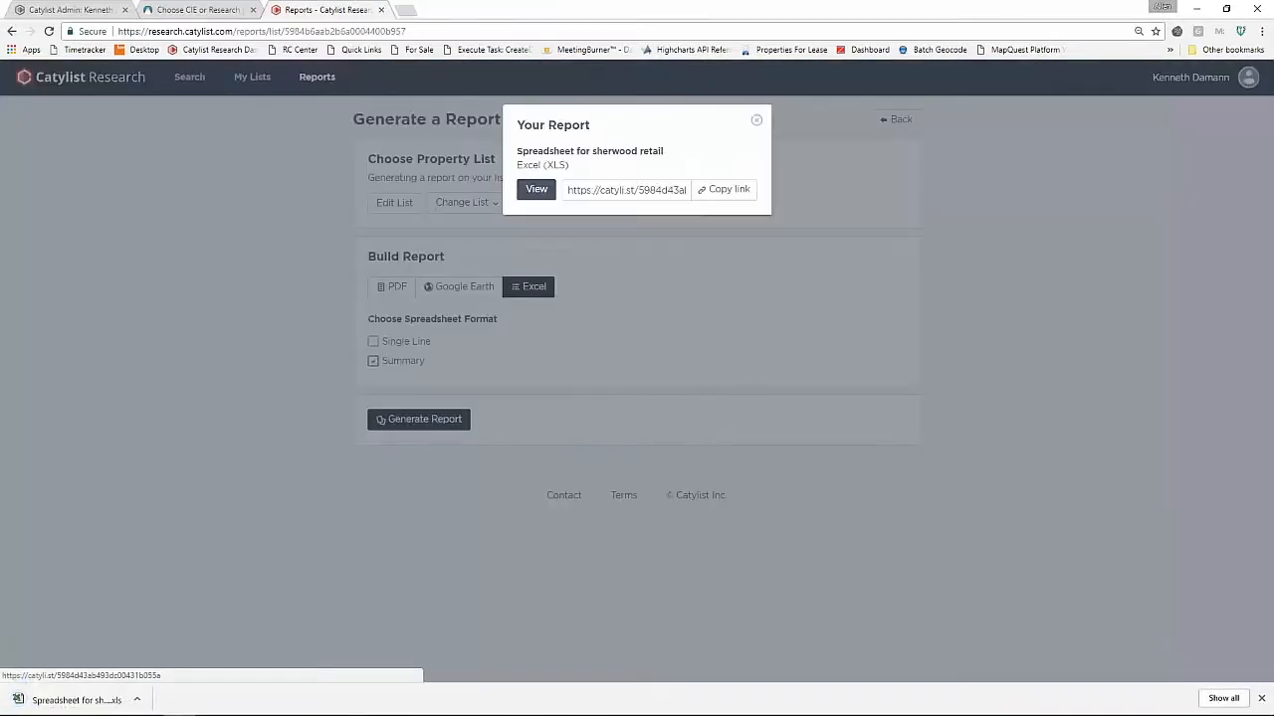
click(88, 699)
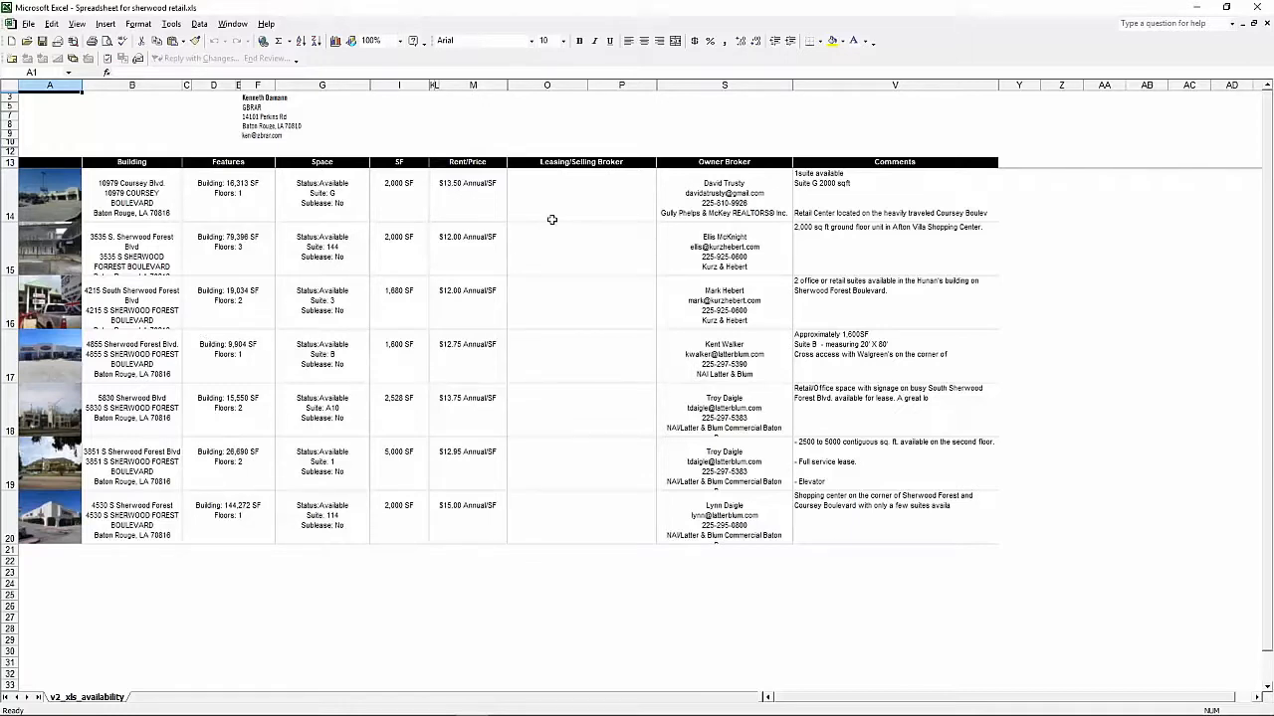
Step: Delete the Rent/Price and Owner Broker columns from the spreadsheet
click(477, 85)
right_click(476, 86)
click(513, 173)
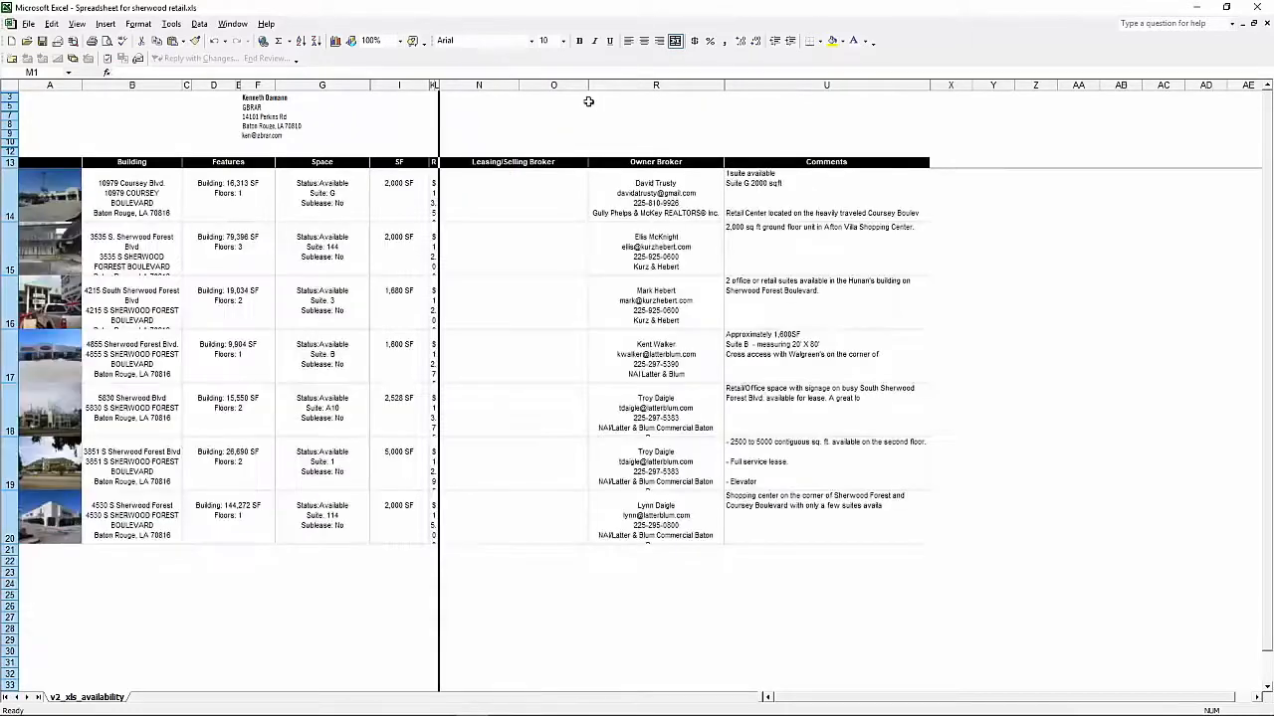
click(434, 85)
right_click(433, 86)
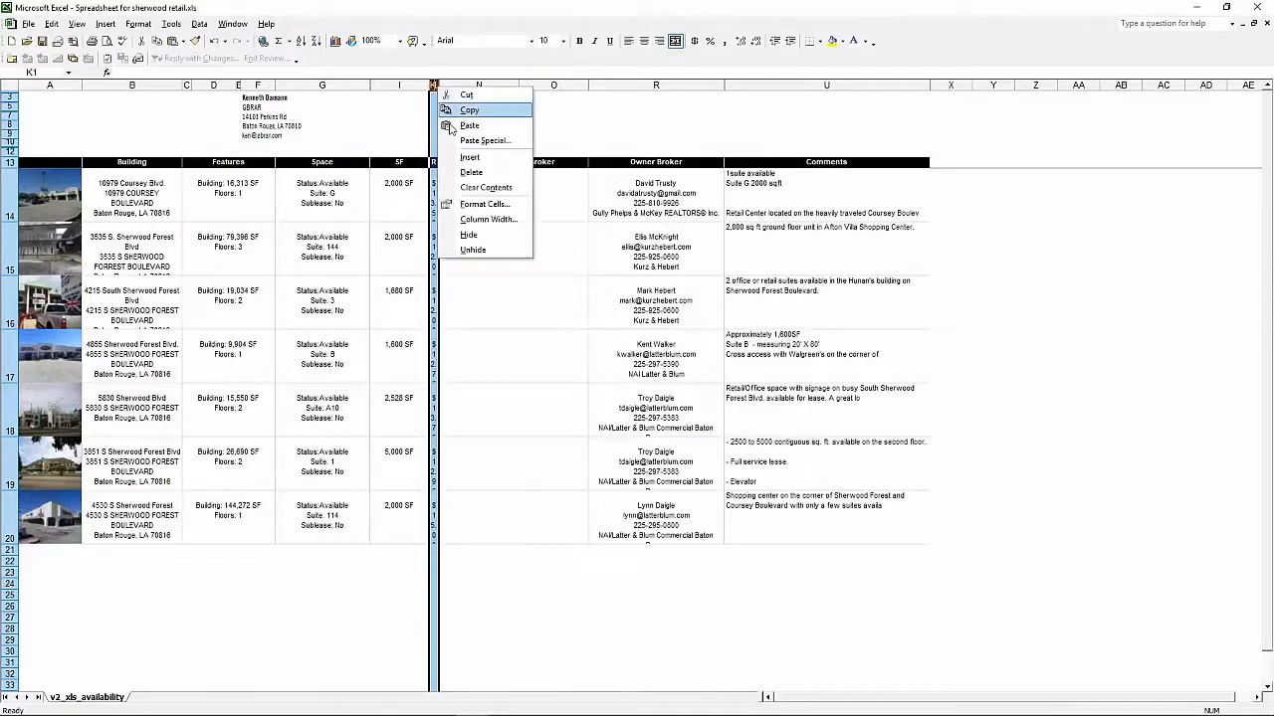
click(466, 174)
click(662, 87)
right_click(665, 88)
click(697, 174)
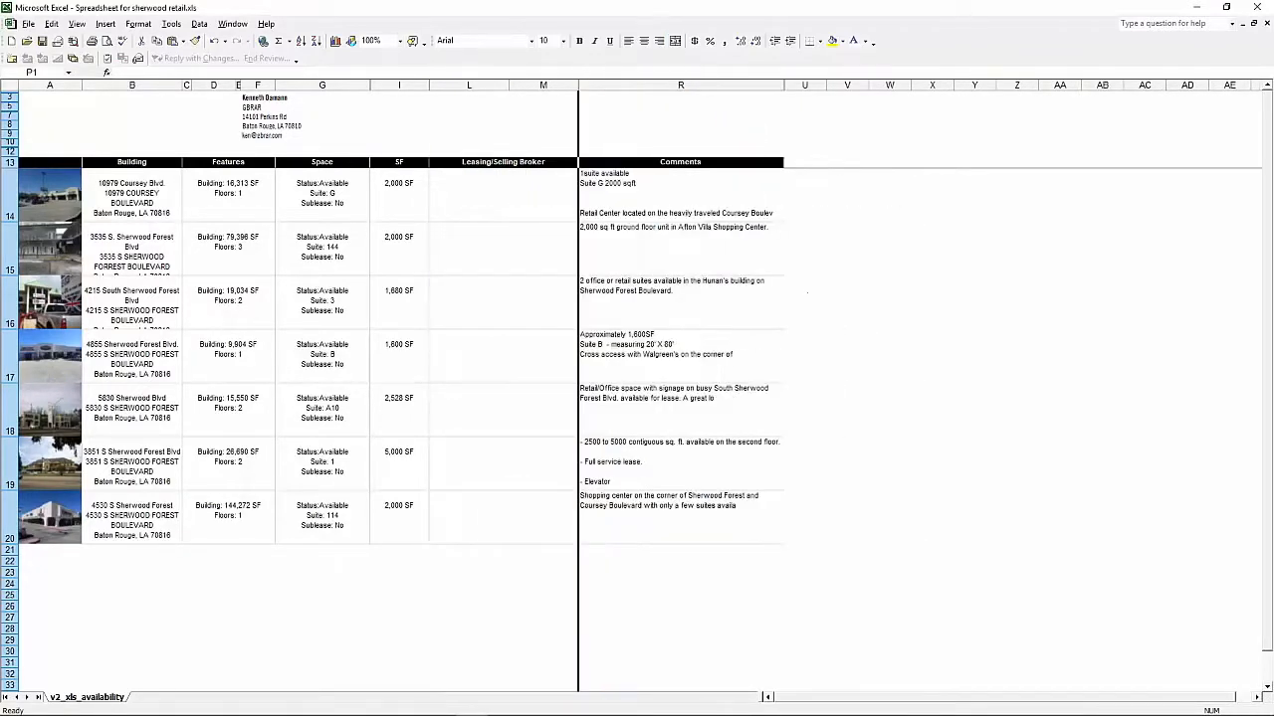
click(707, 286)
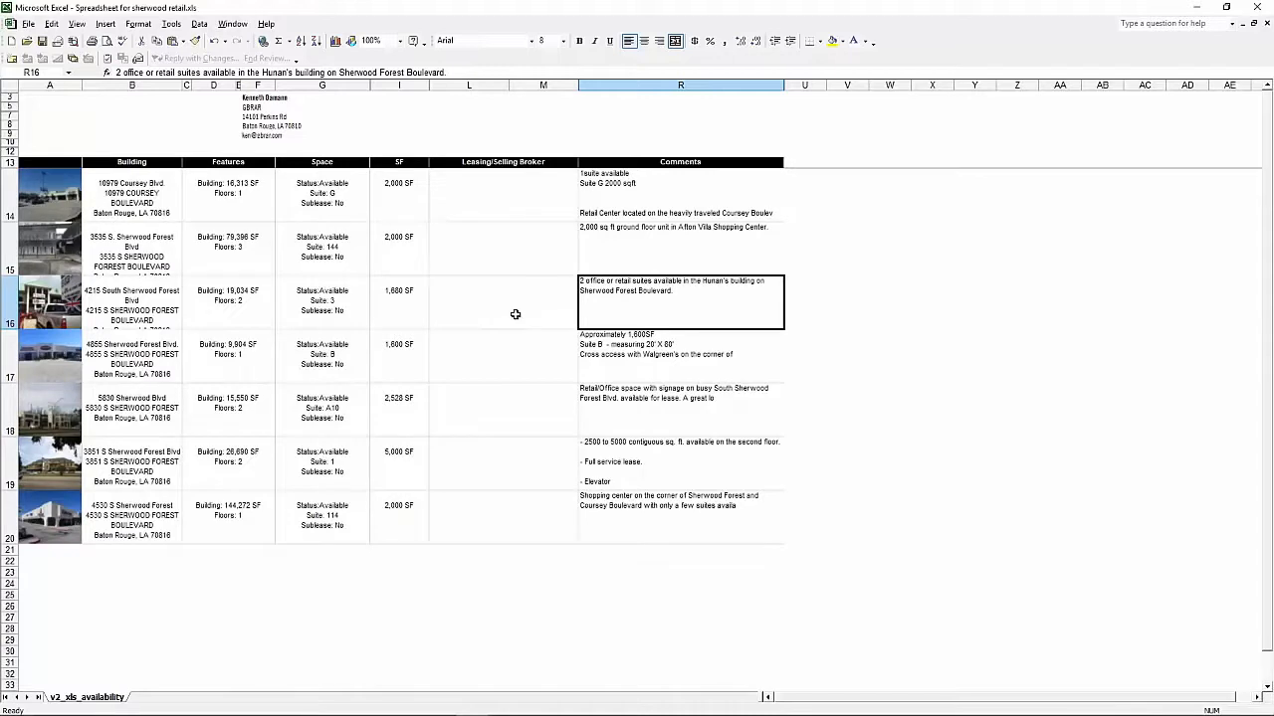
Step: Close the spreadsheet without saving the changes and return to the "sherwood retail" list in Catylist Research
click(1257, 8)
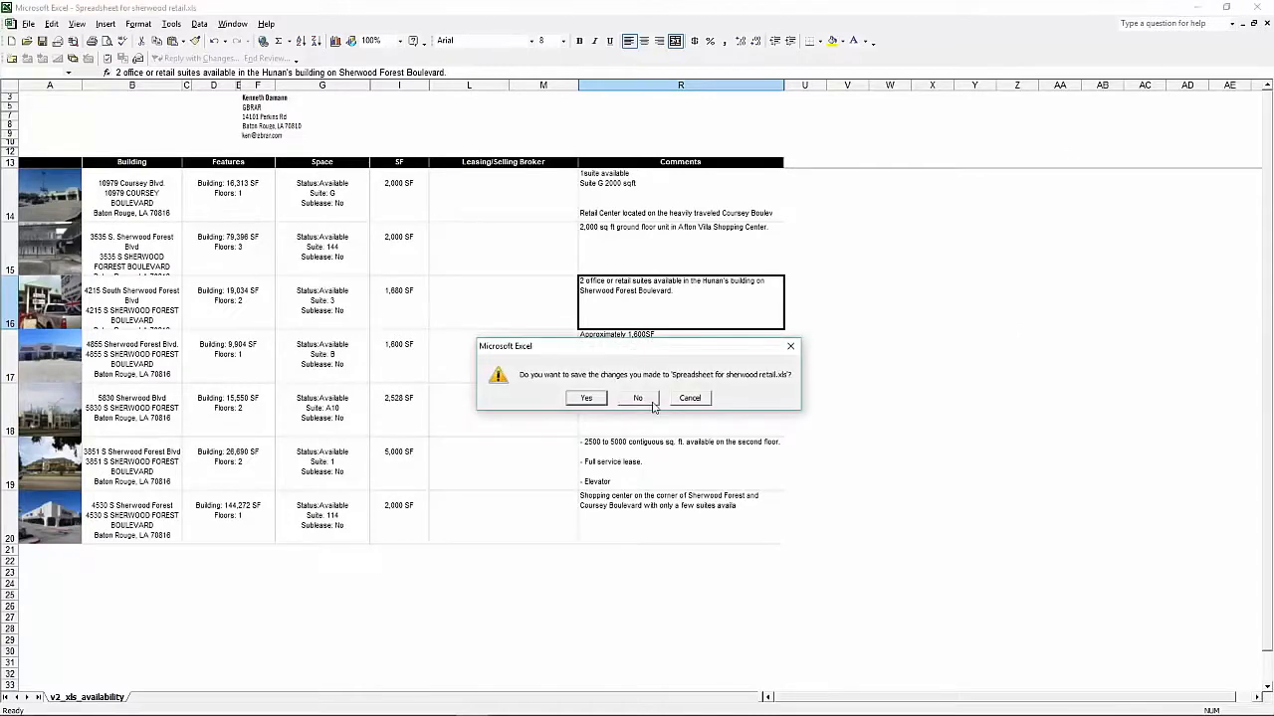
click(647, 399)
click(756, 120)
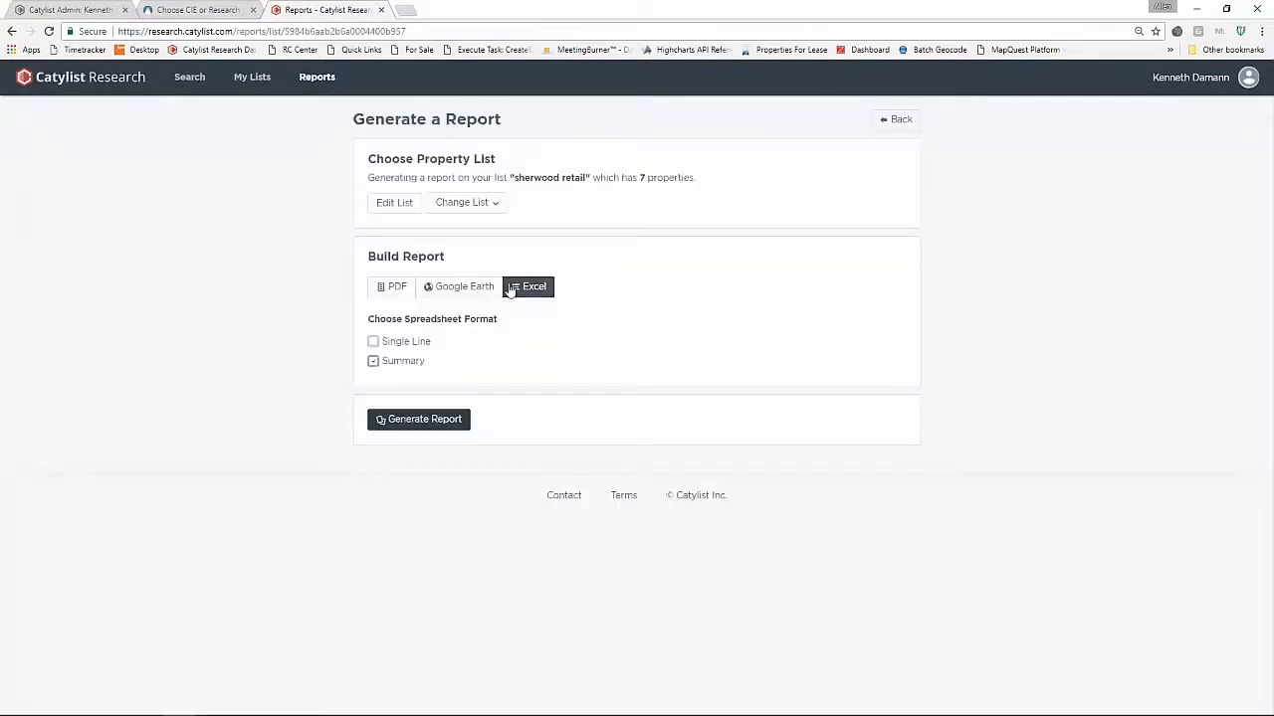
click(258, 80)
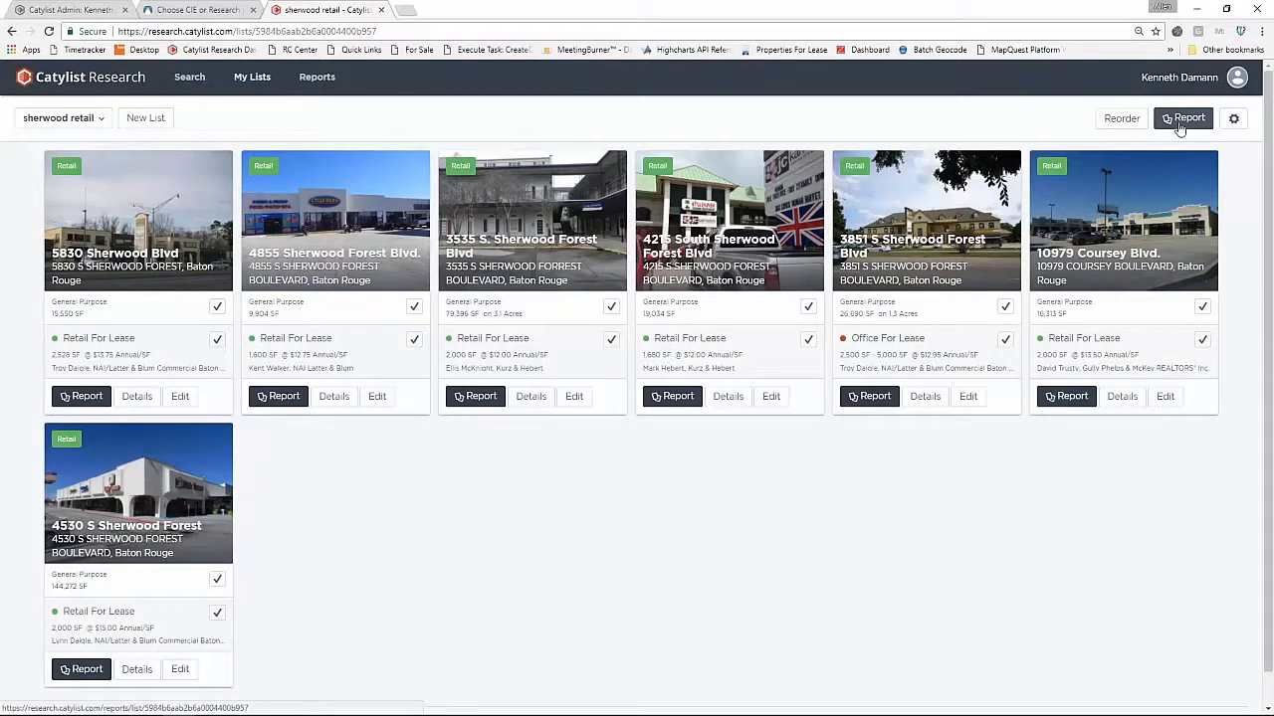
Step: Generate a Retail Logos PDF for the Coursey Blvd. property, view it and close it
click(1071, 397)
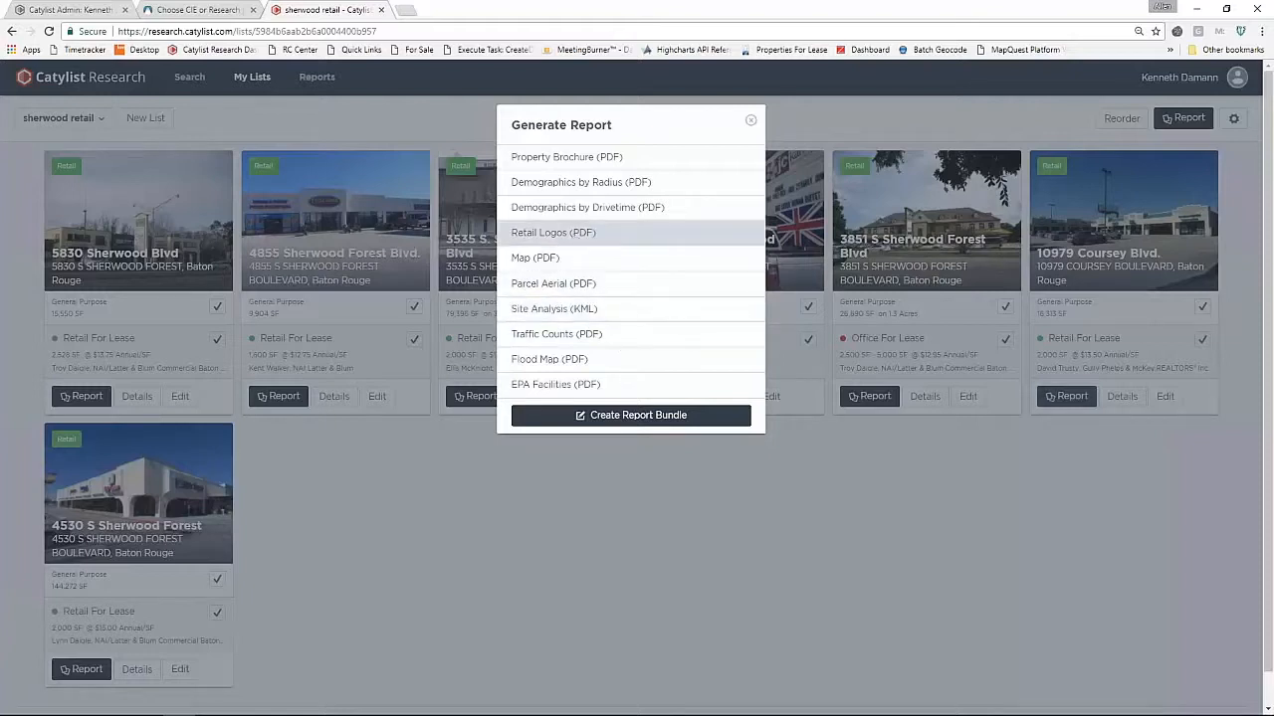
click(575, 234)
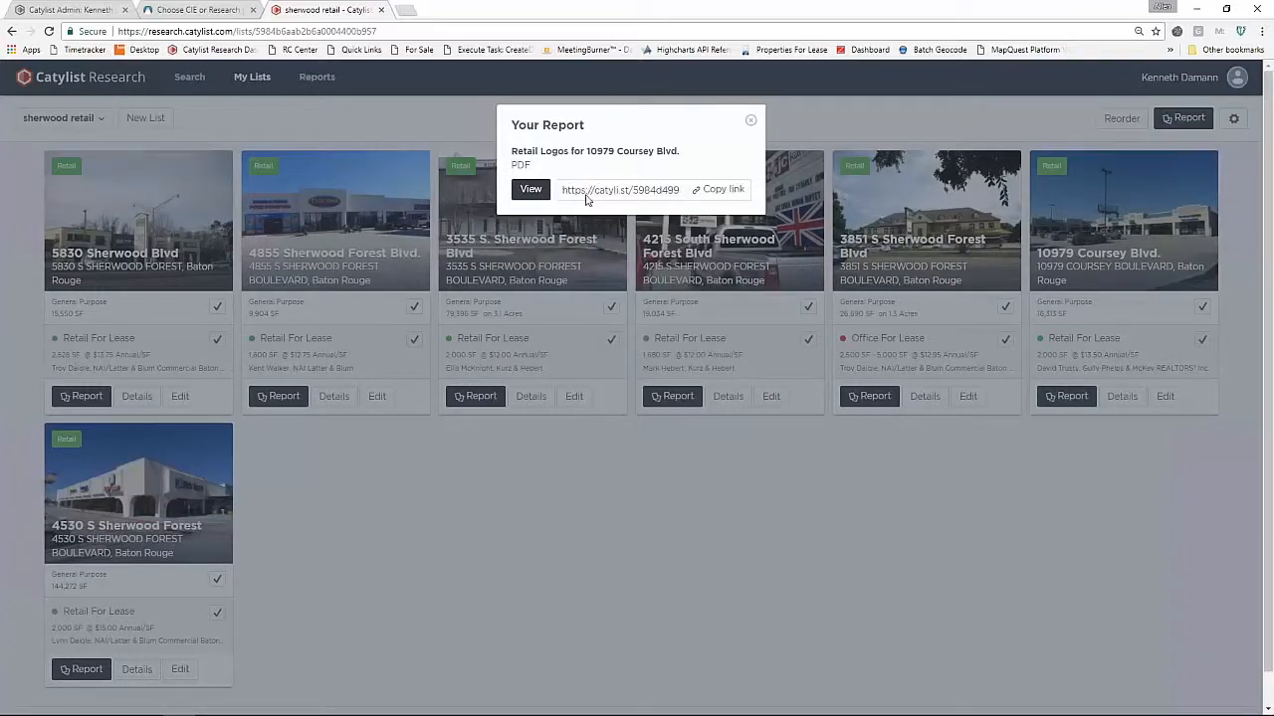
click(531, 189)
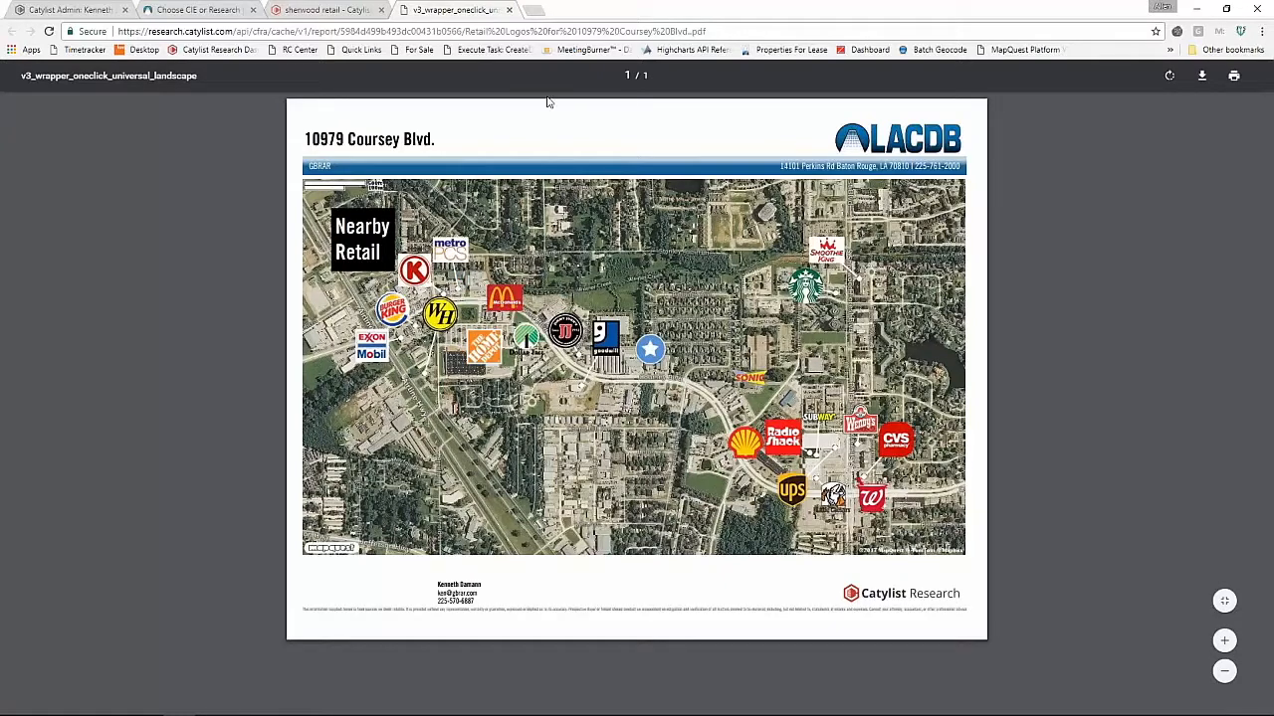
click(509, 10)
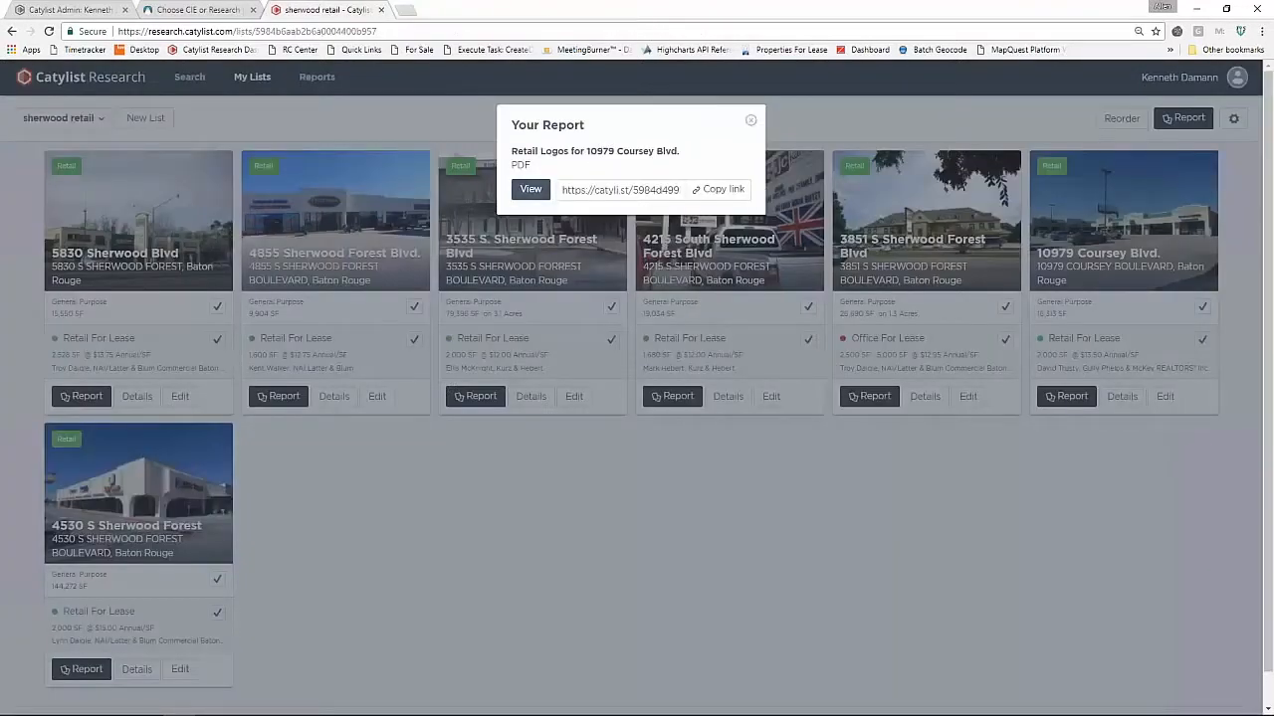
click(750, 120)
Step: Set up a Coursey Blvd. report bundle with Map, Parcel Aerial, Demographics by Drivetime, Retail Logos, Traffic Counts and EPA Facility
click(1069, 398)
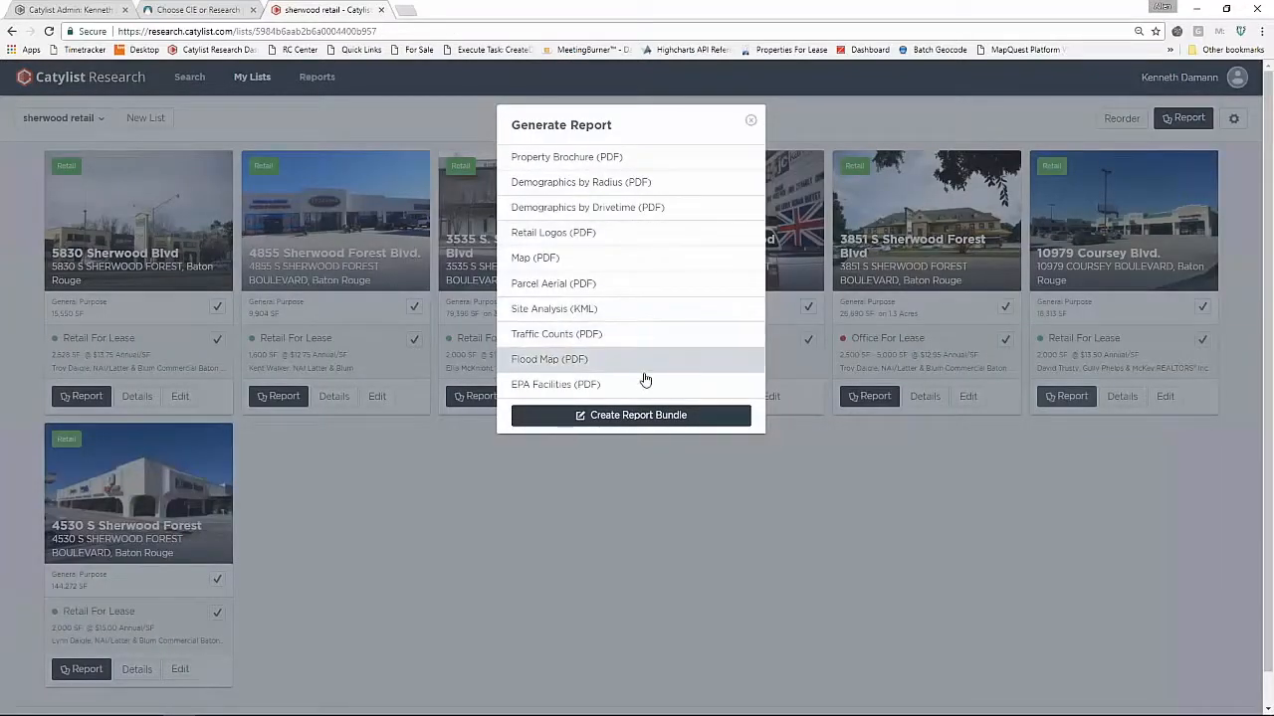
click(633, 415)
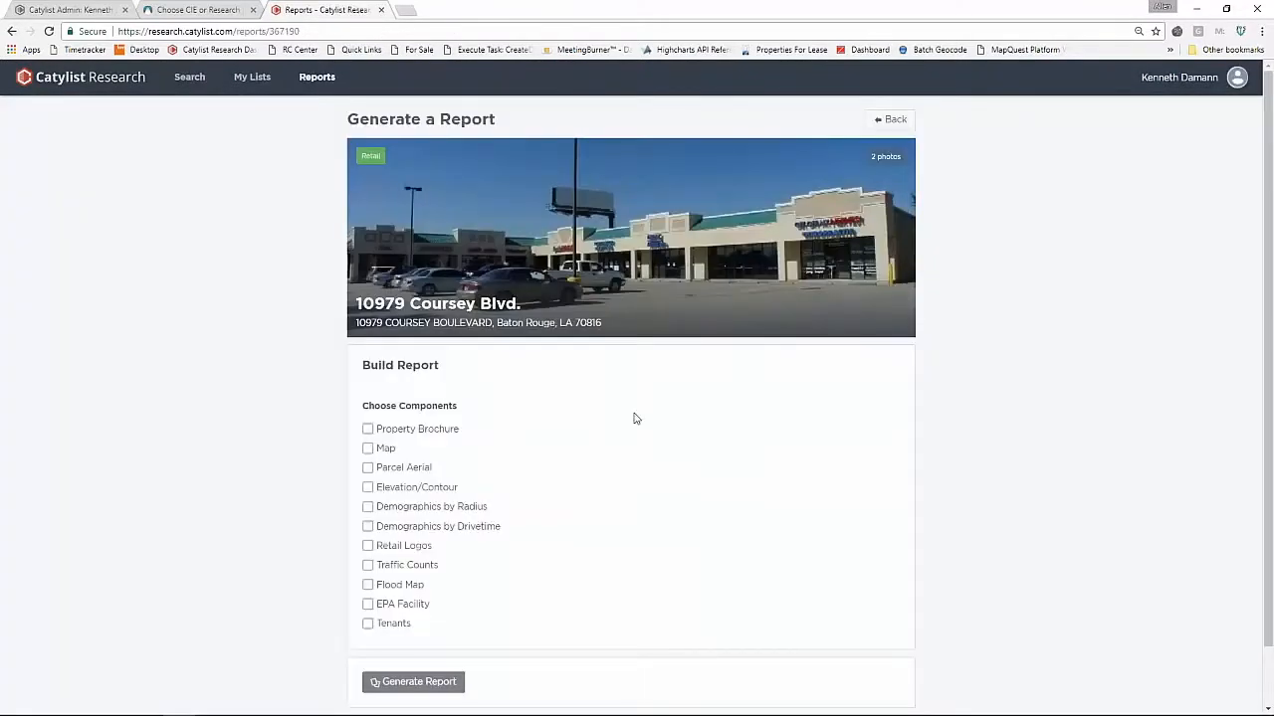
scroll(636, 419, down, 2)
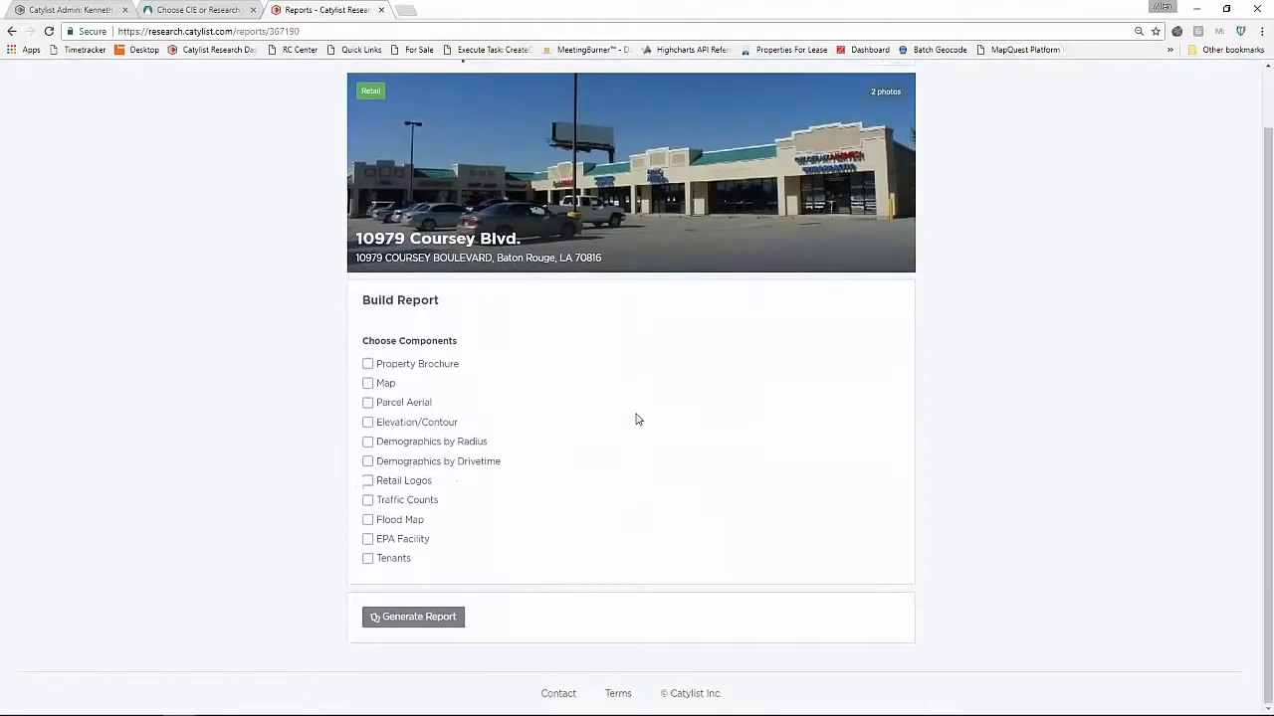
click(369, 384)
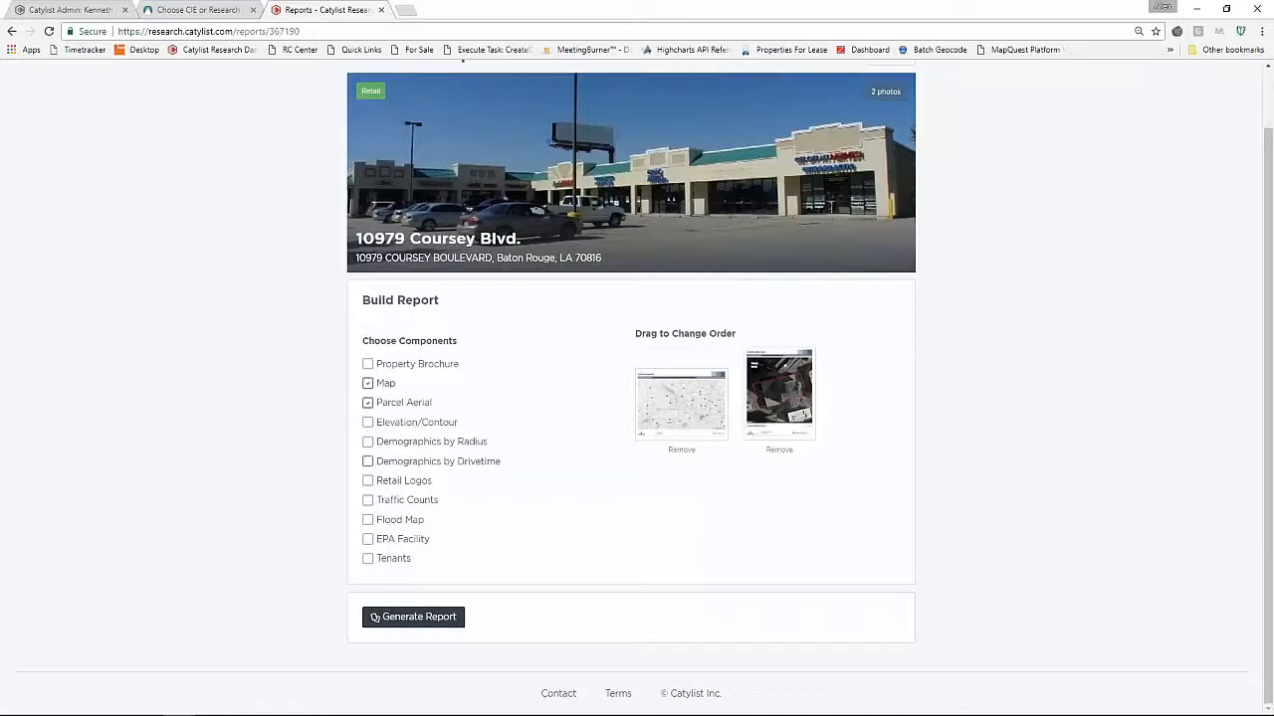
click(368, 462)
click(367, 483)
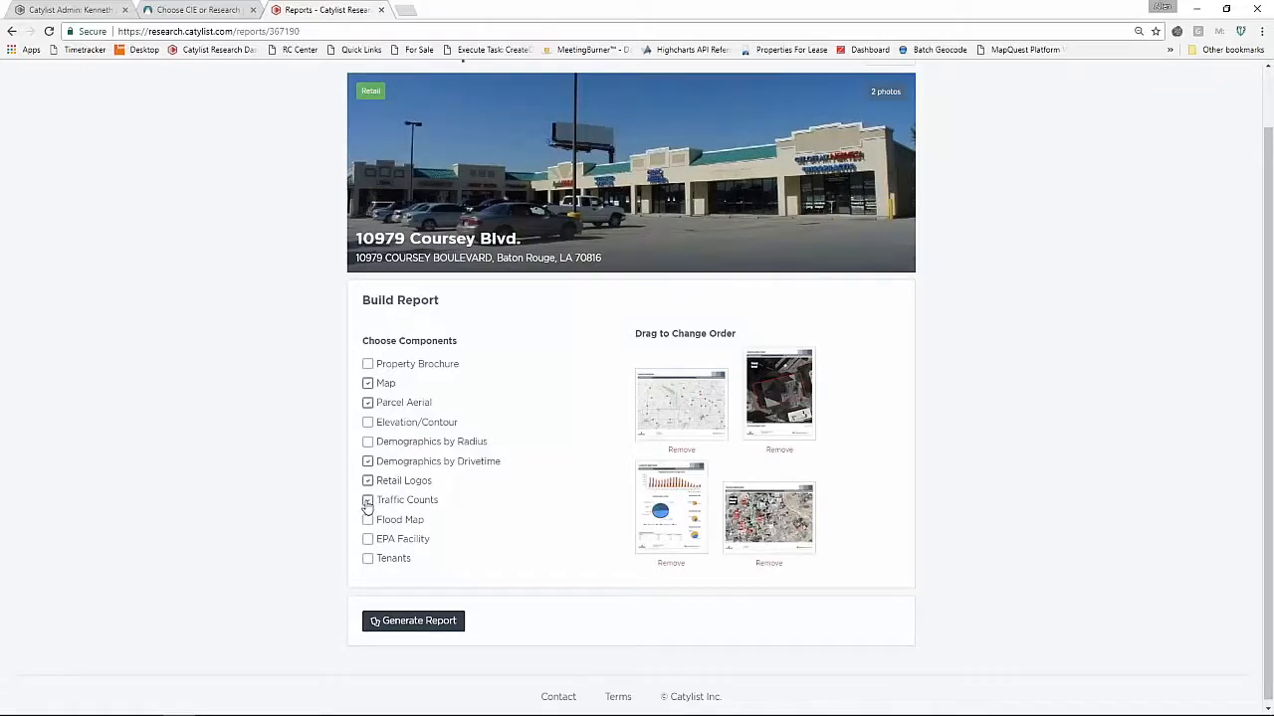
click(367, 501)
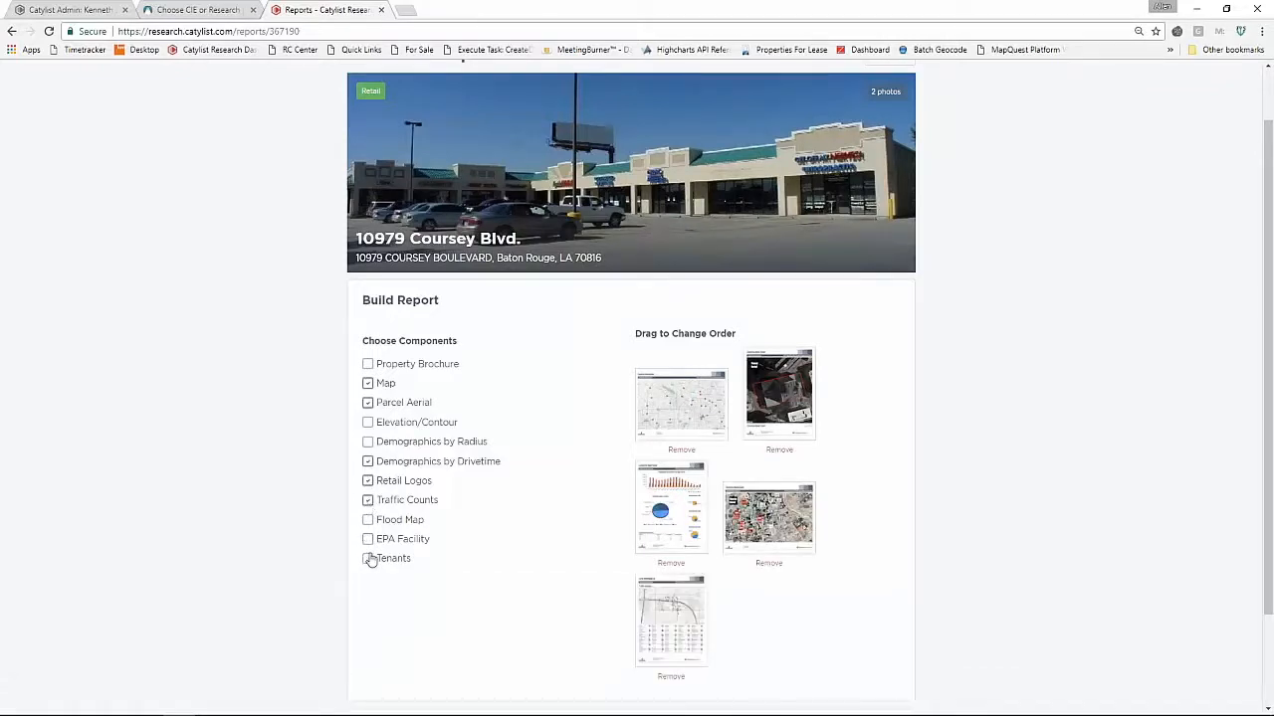
click(376, 546)
scroll(525, 557, down, 1)
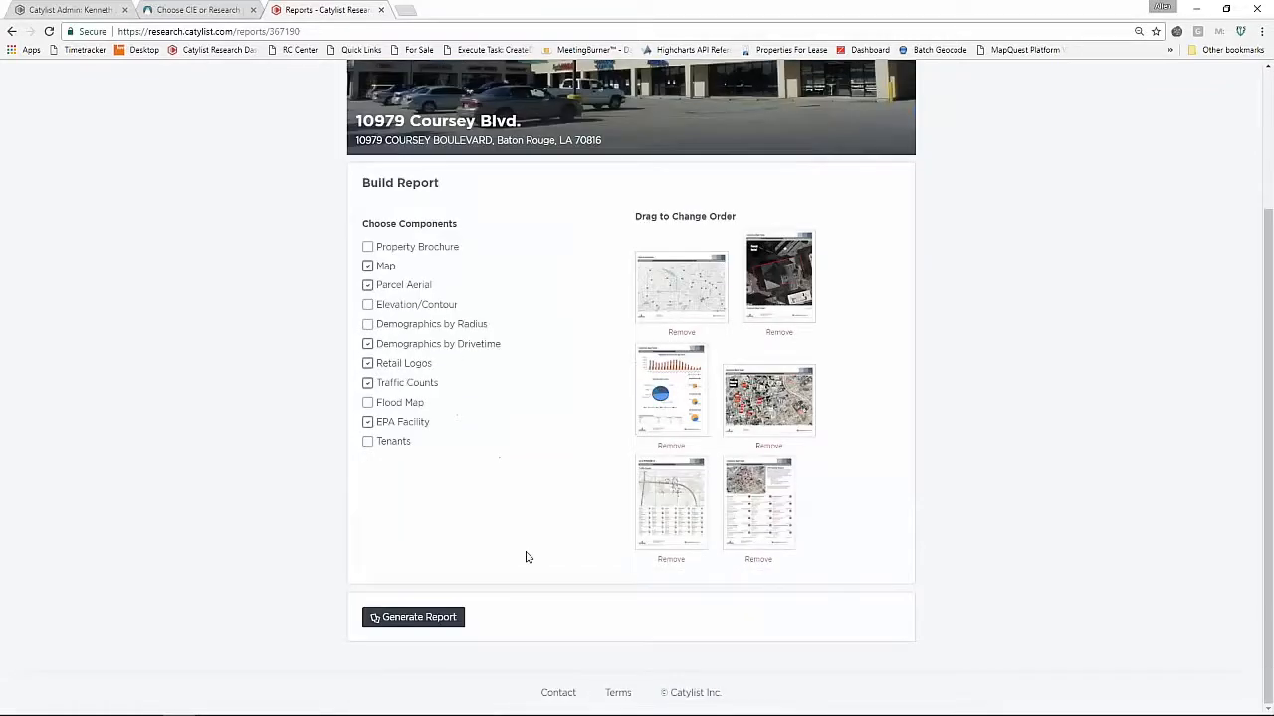
Step: Generate the Coursey Blvd. report bundle as a PDF and review its pages through to the EPA Facility Report
click(416, 617)
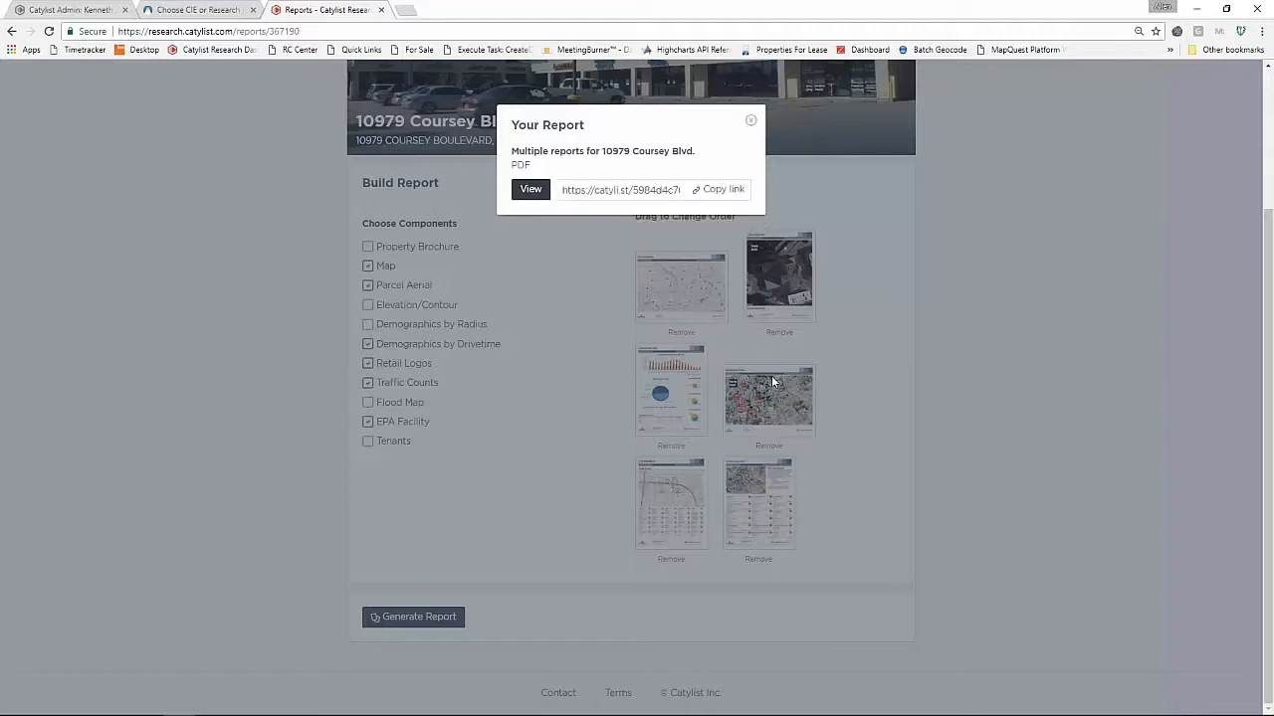
click(528, 191)
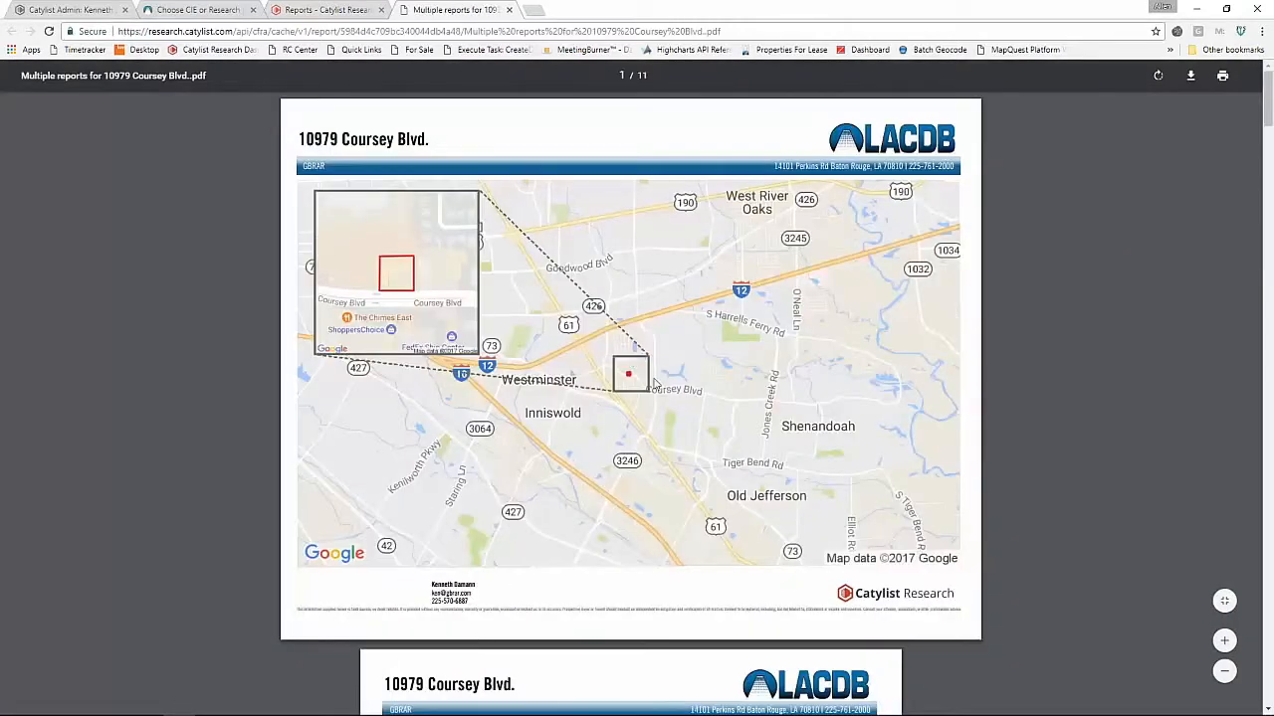
scroll(1026, 378, down, 4)
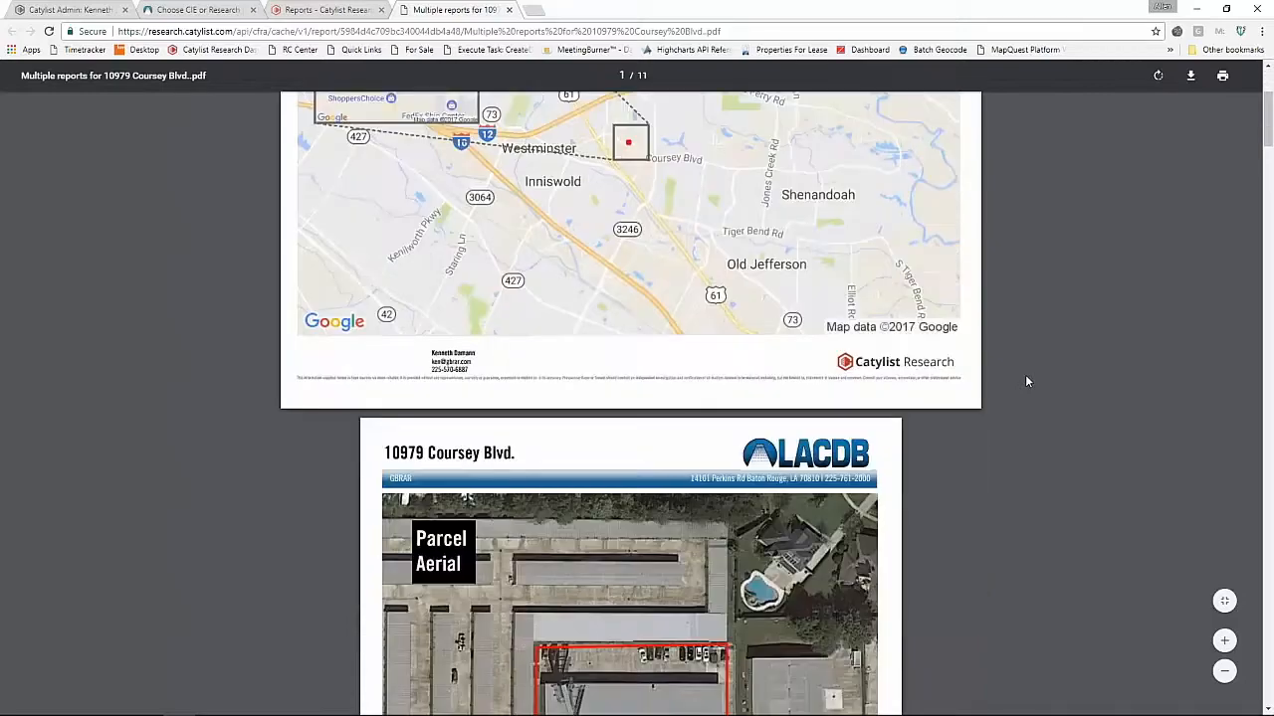
scroll(1026, 381, down, 3)
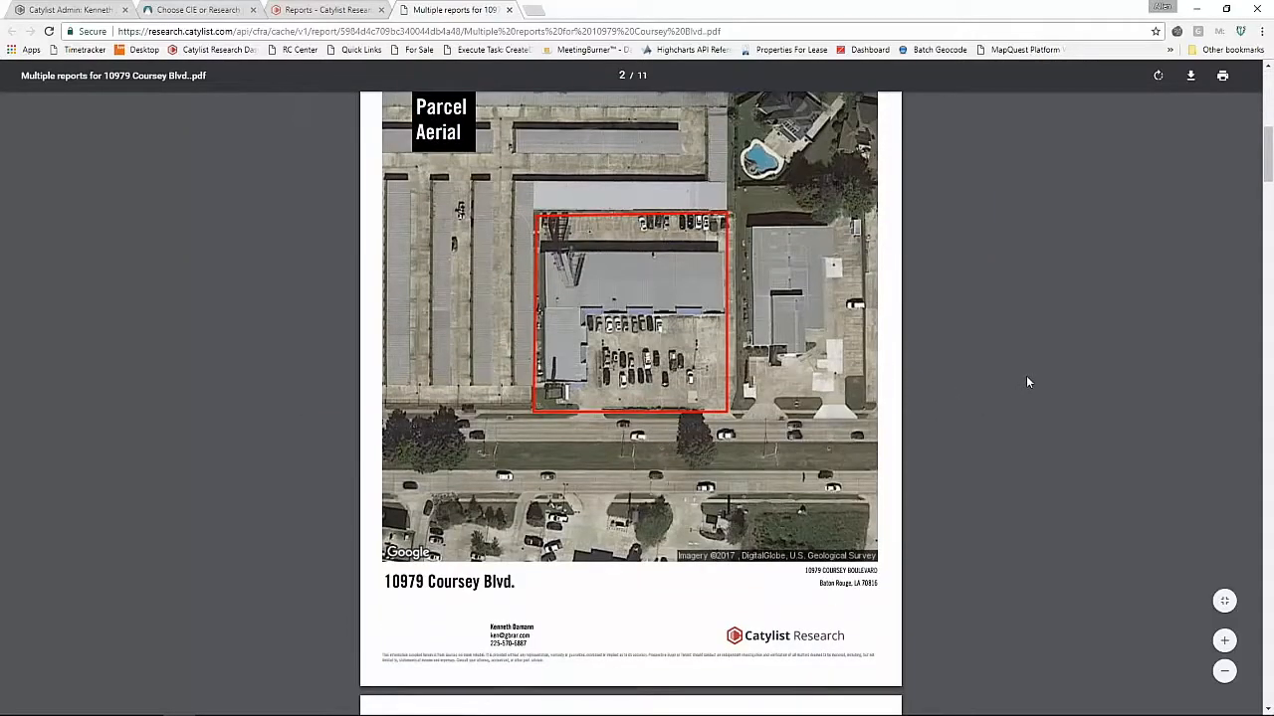
scroll(1027, 383, down, 2)
scroll(1028, 383, down, 3)
scroll(1028, 383, down, 1)
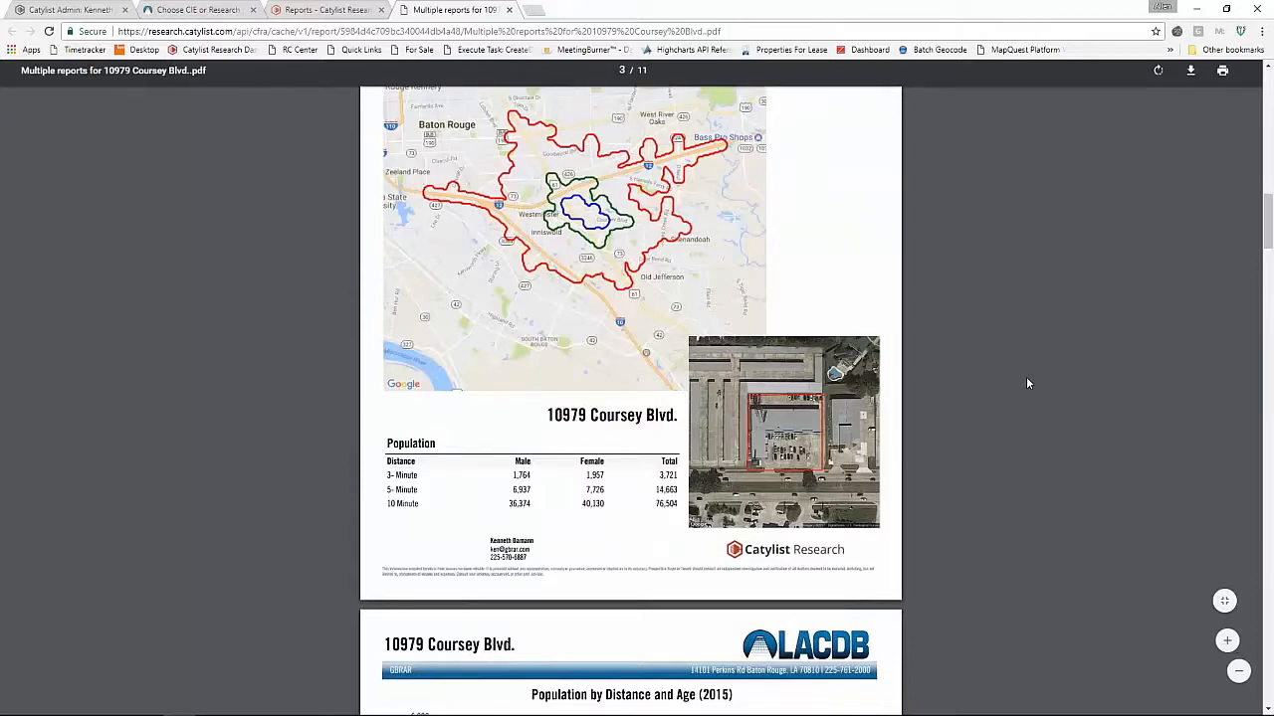
scroll(1028, 383, down, 8)
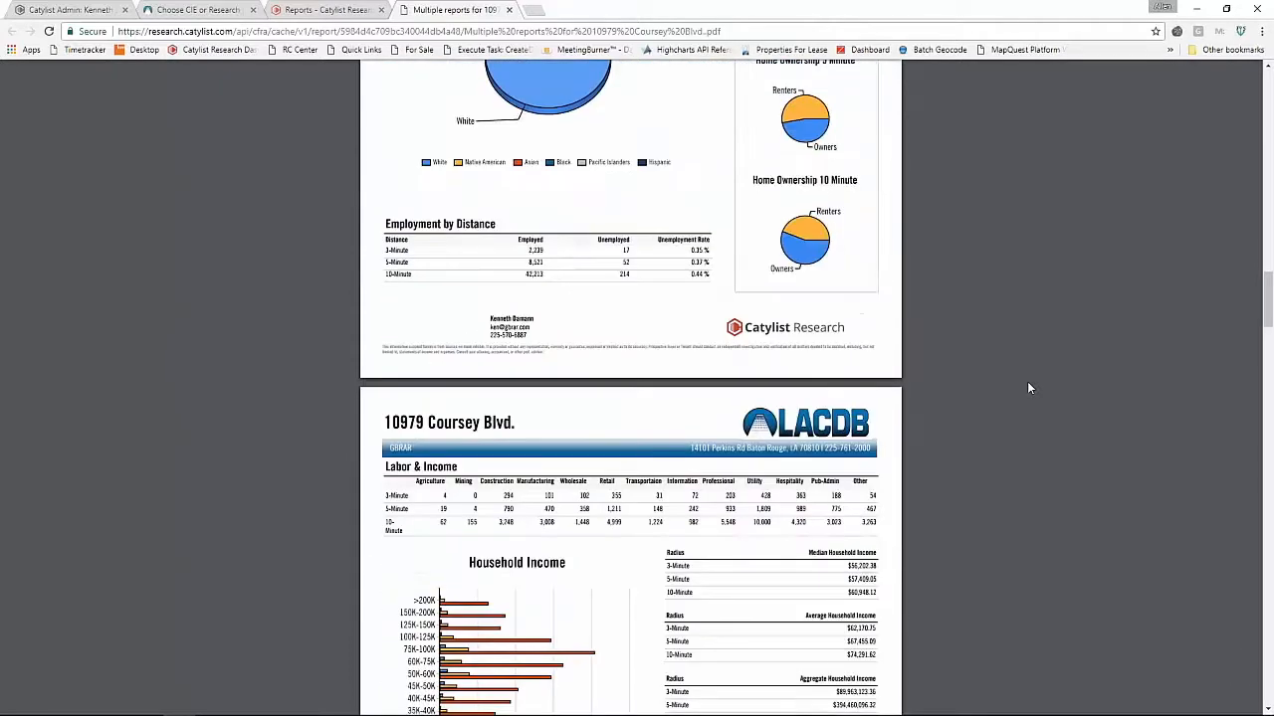
scroll(1030, 388, down, 15)
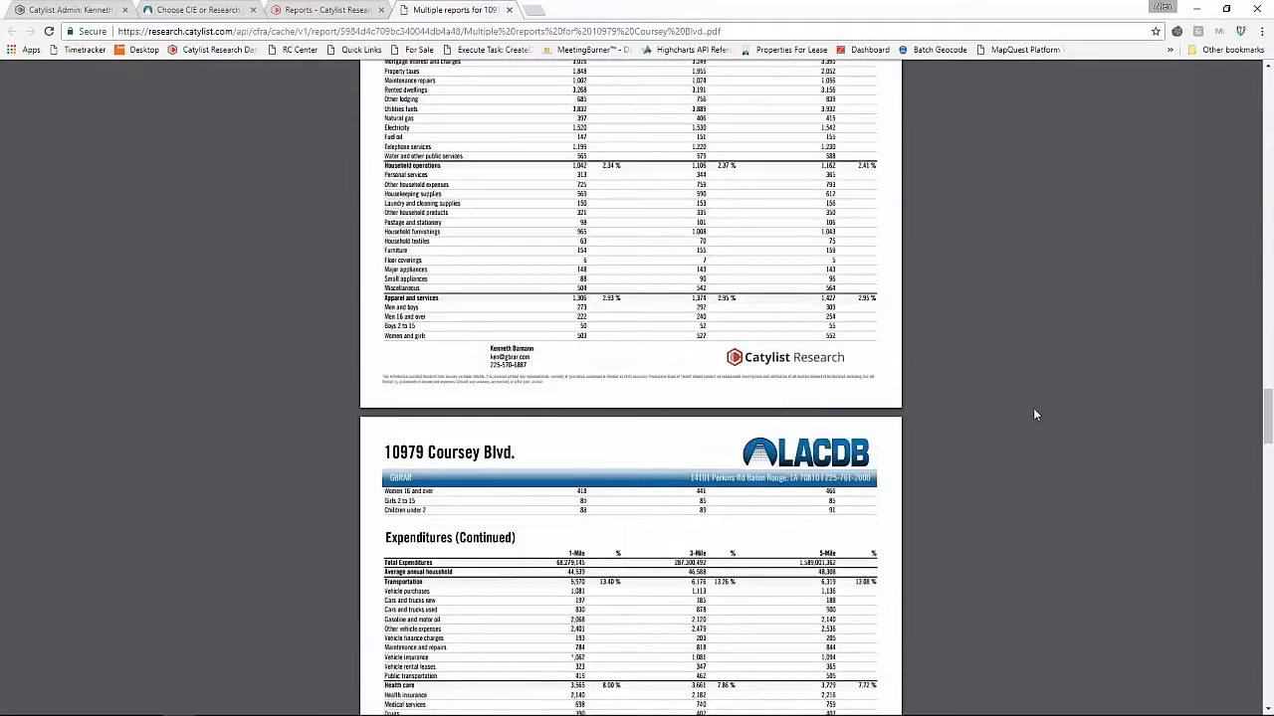
scroll(1029, 418, down, 12)
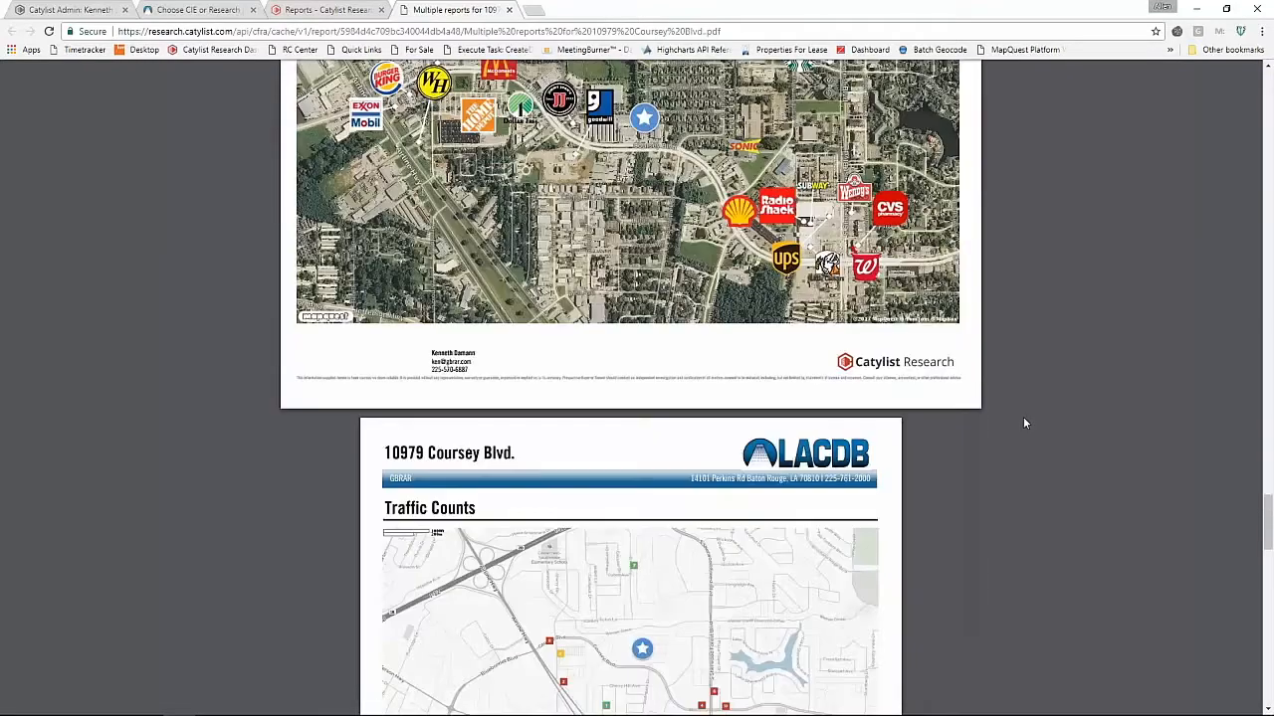
scroll(1025, 422, down, 4)
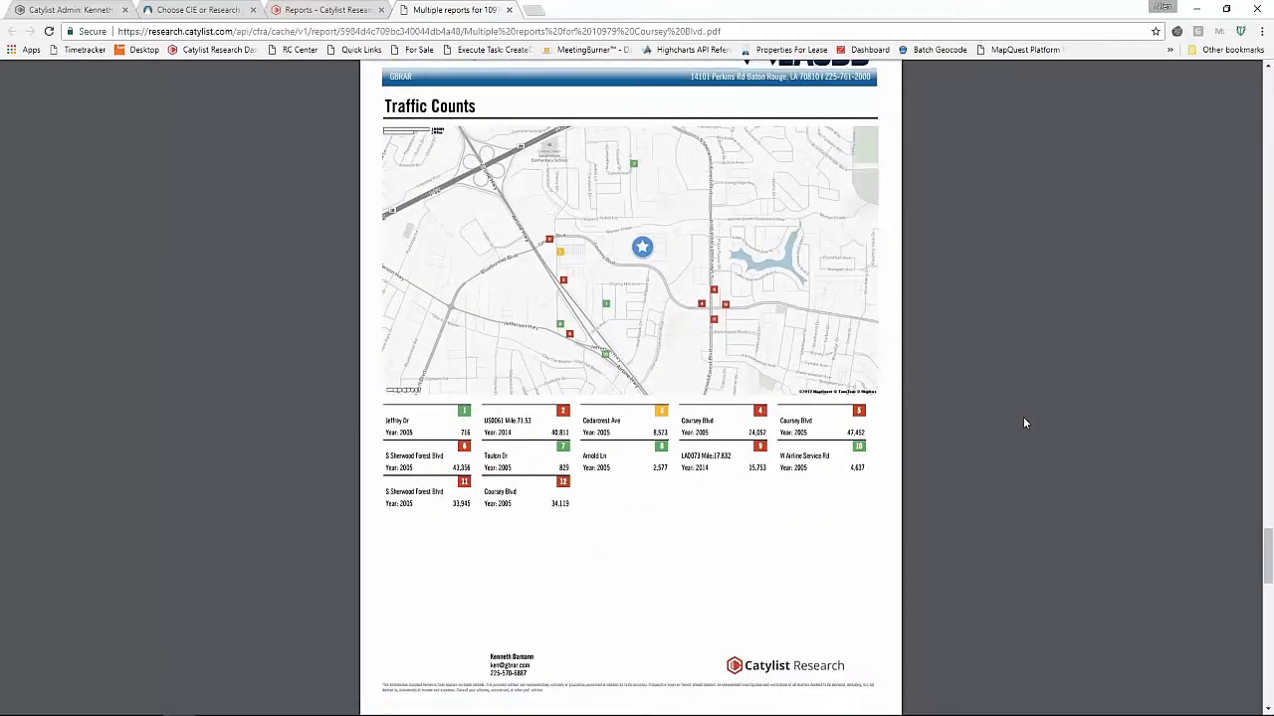
scroll(1025, 423, down, 5)
scroll(1025, 423, down, 3)
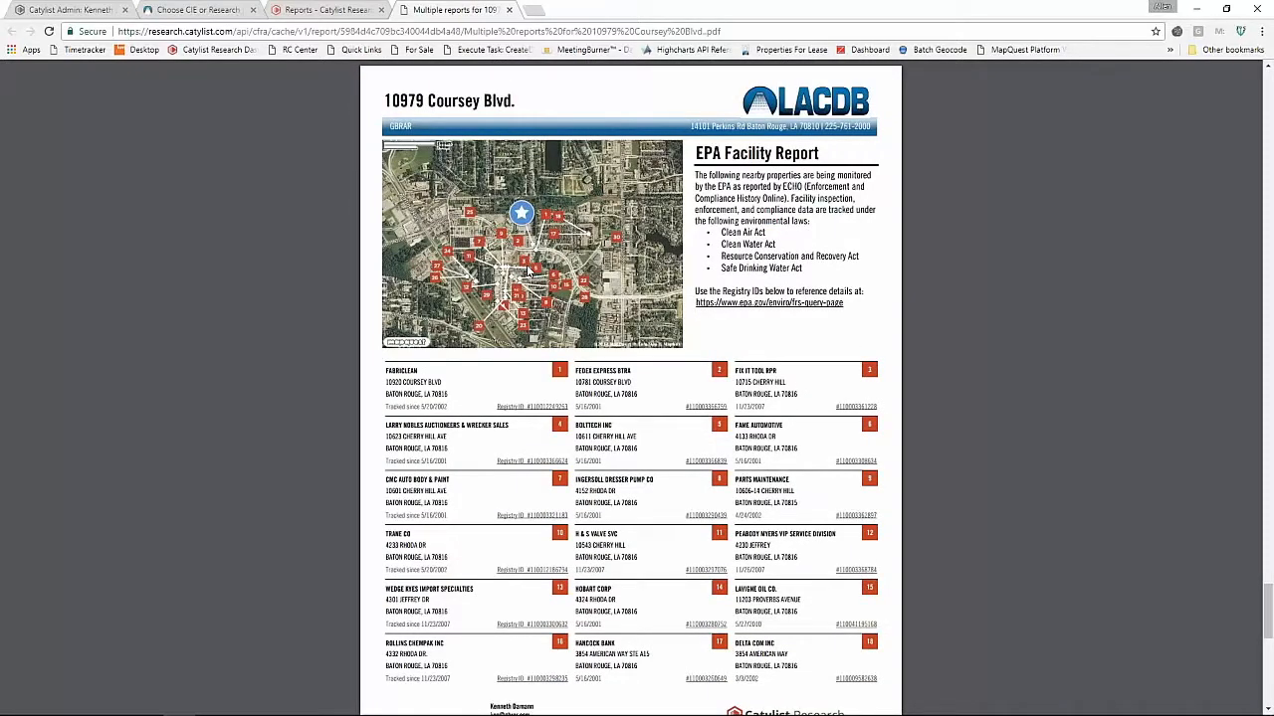
right_click(520, 405)
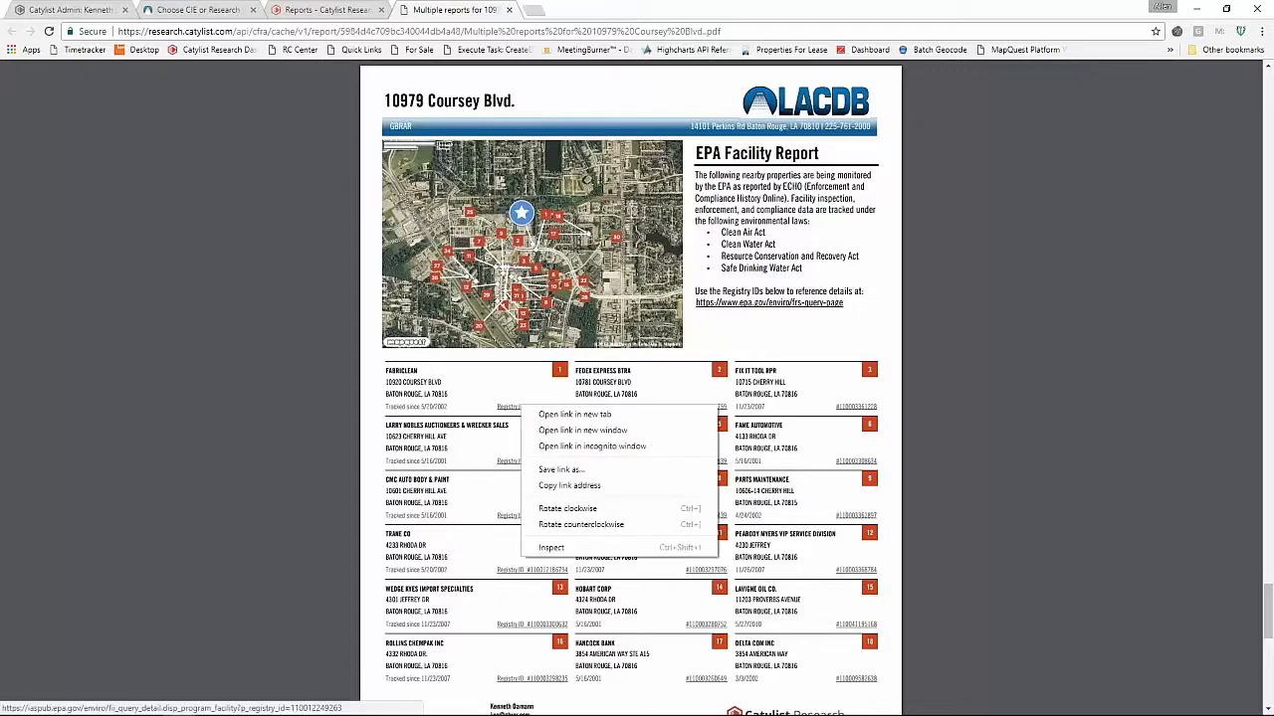
click(547, 434)
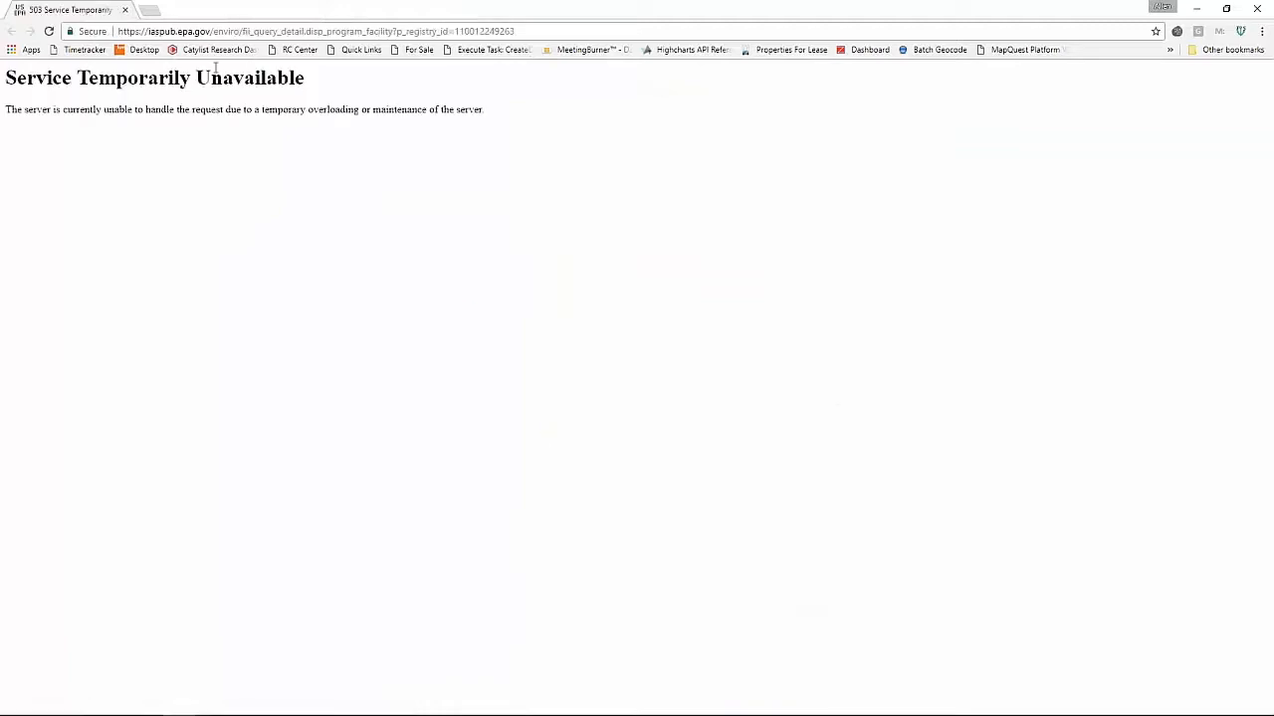
click(125, 10)
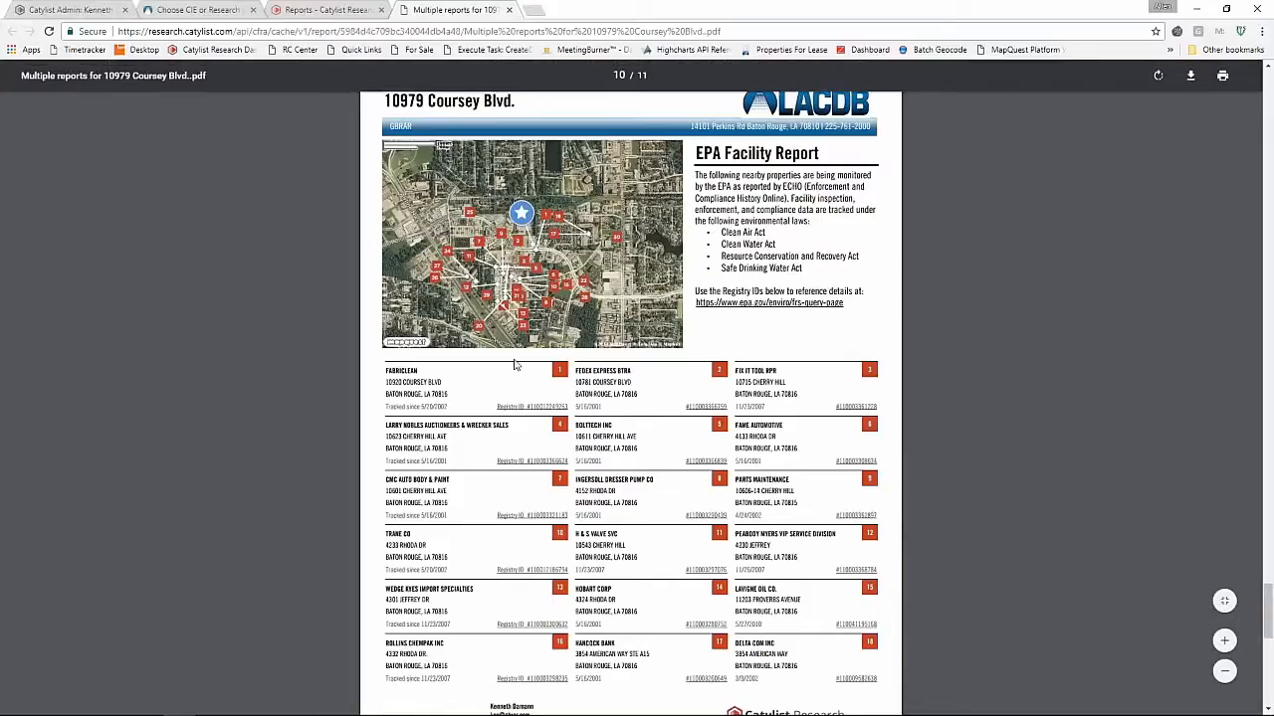
Step: Open the Fabriclean registry link from the EPA Facility Report in a separate window, examine the facility details and close the window
right_click(526, 406)
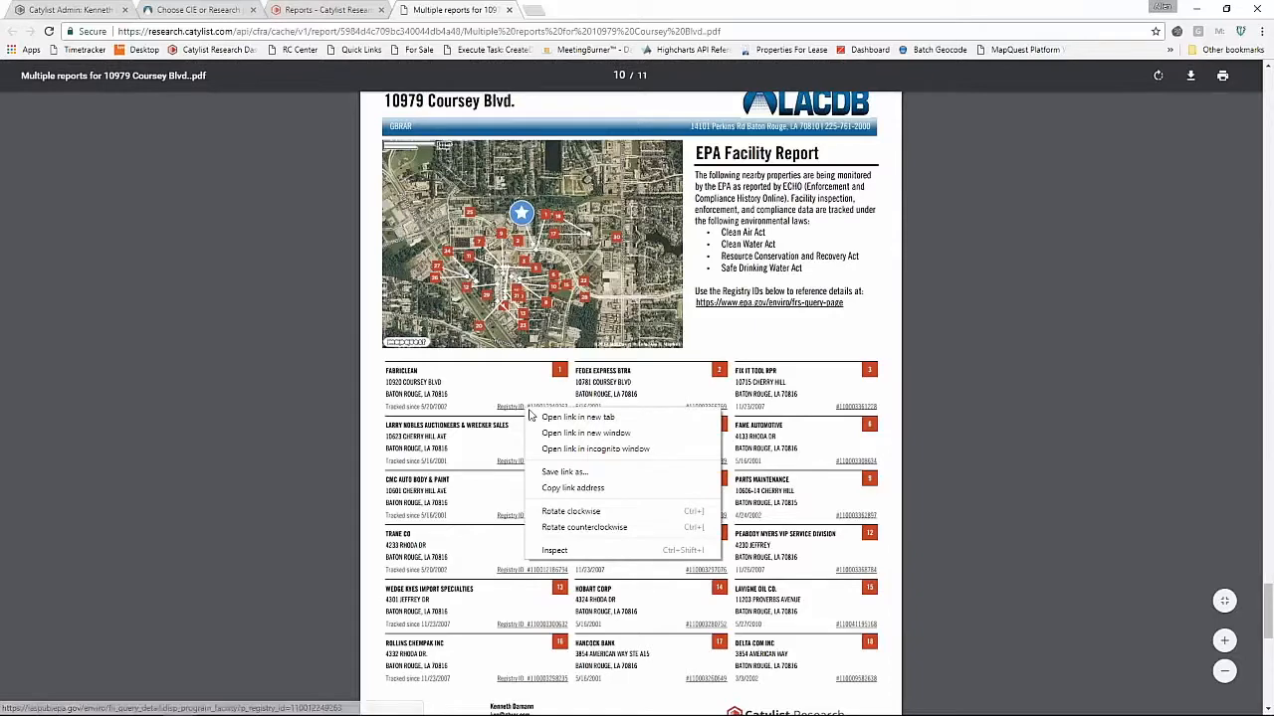
click(546, 433)
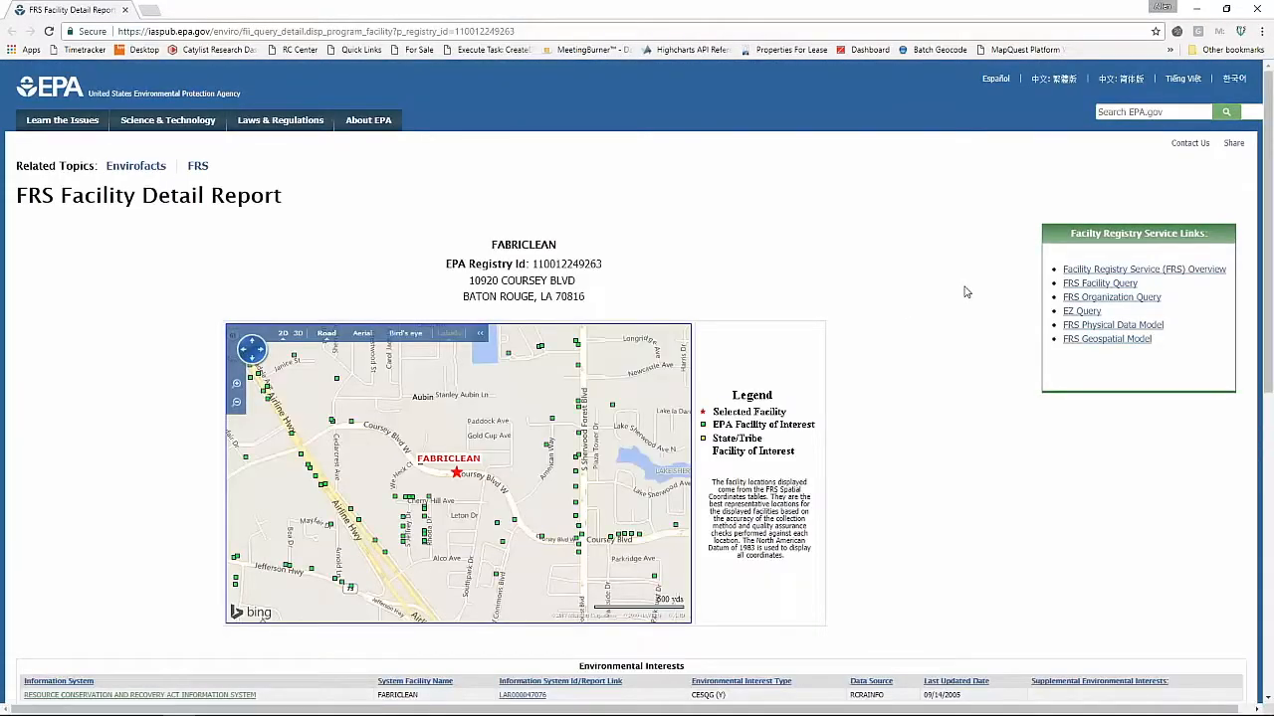
scroll(965, 295, down, 3)
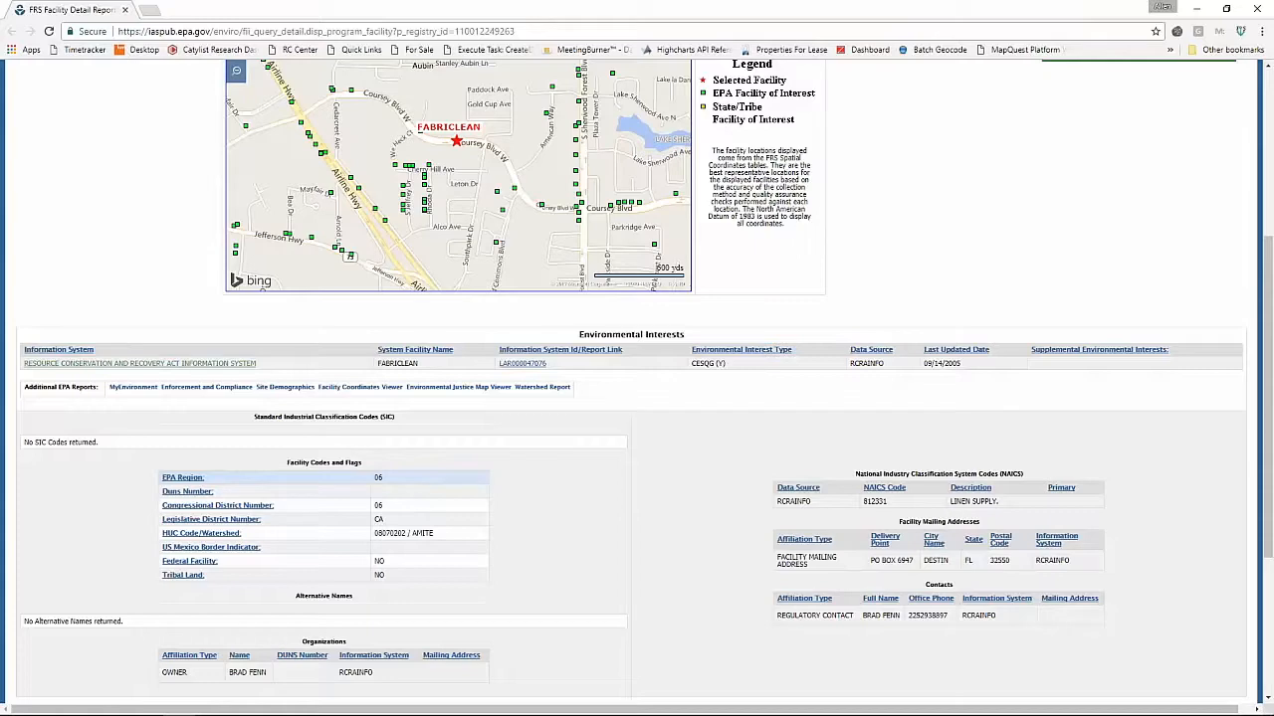
click(125, 10)
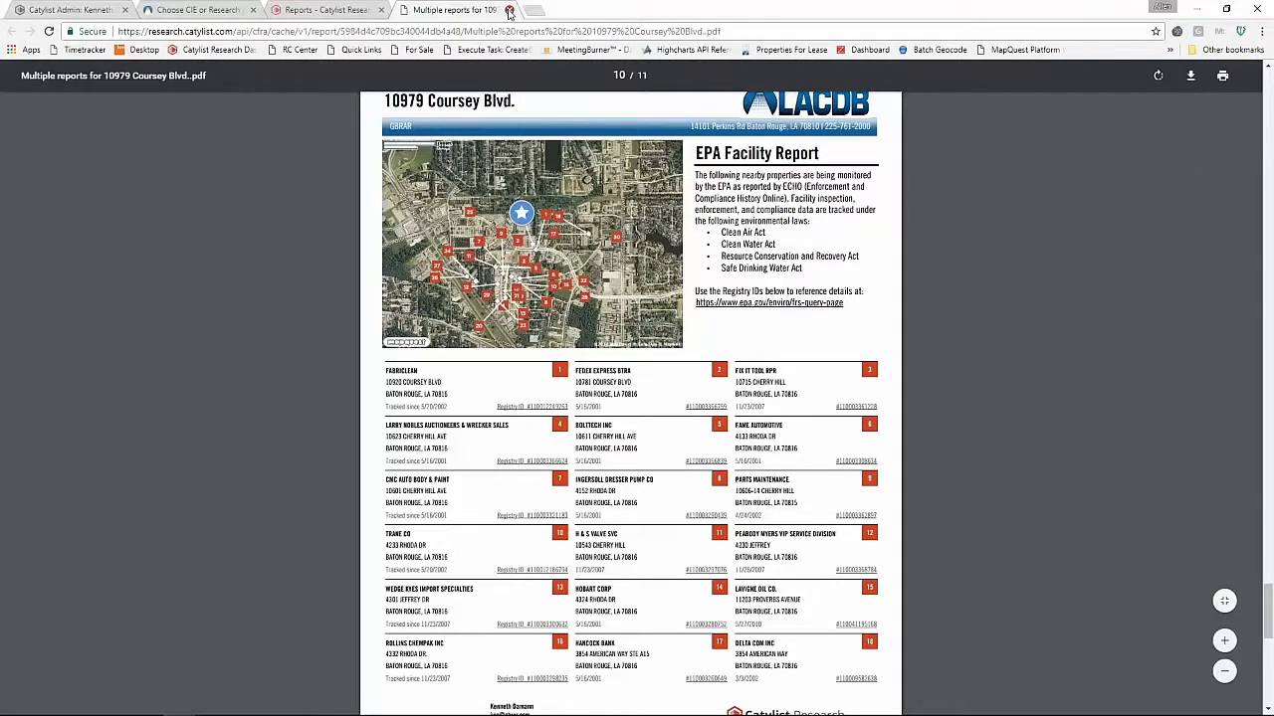
Step: View the remaining EPA facility listings, close the bundle PDF and dismiss the finished report dialog
scroll(716, 379, down, 5)
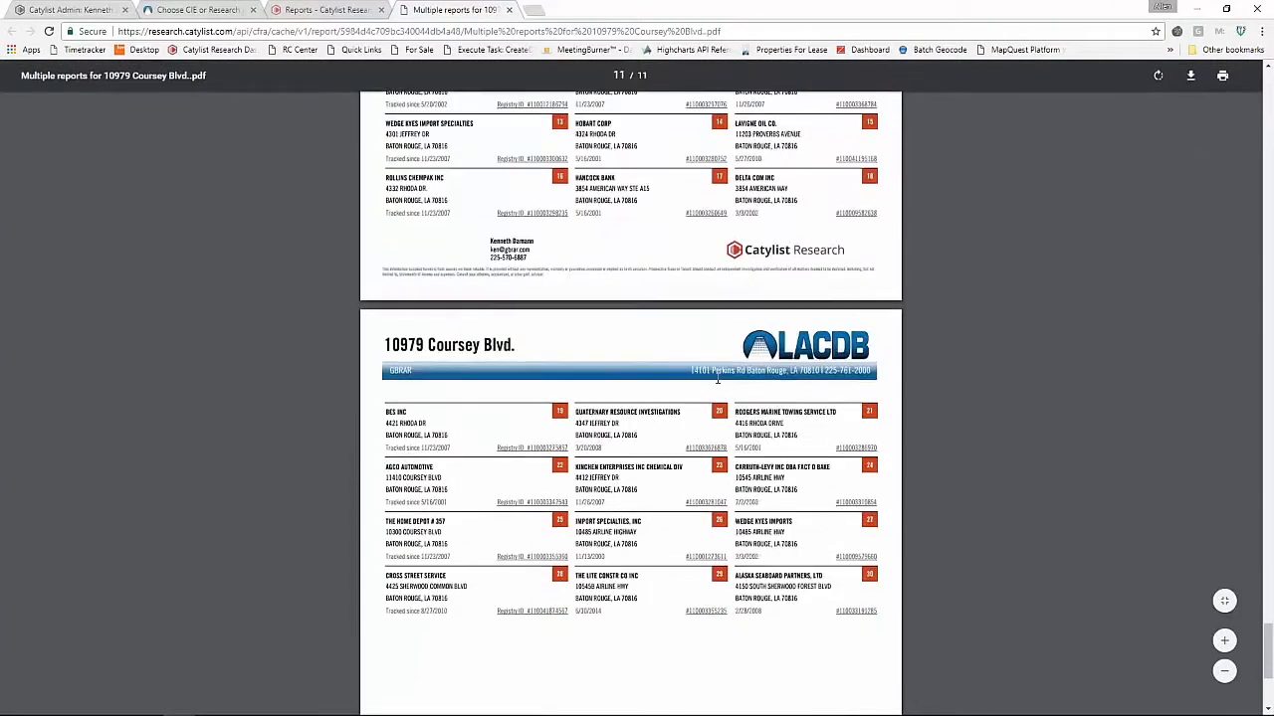
scroll(716, 379, down, 3)
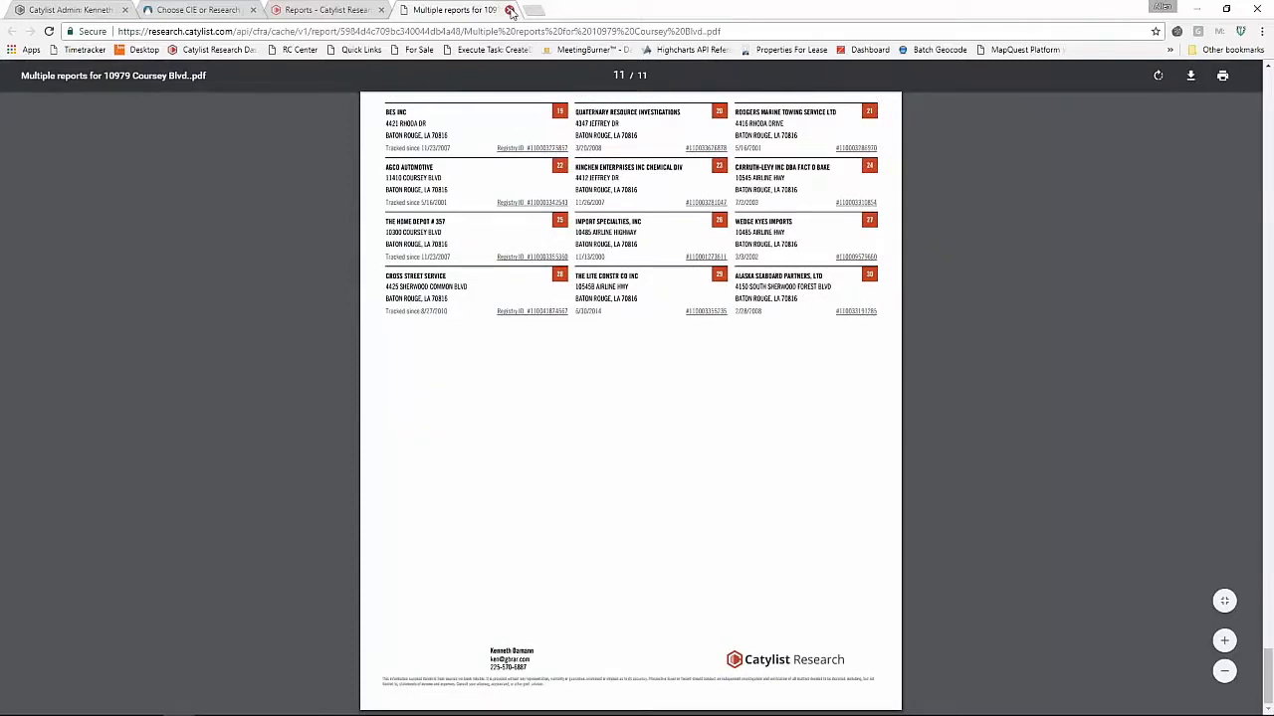
click(510, 10)
click(748, 123)
scroll(597, 348, up, 2)
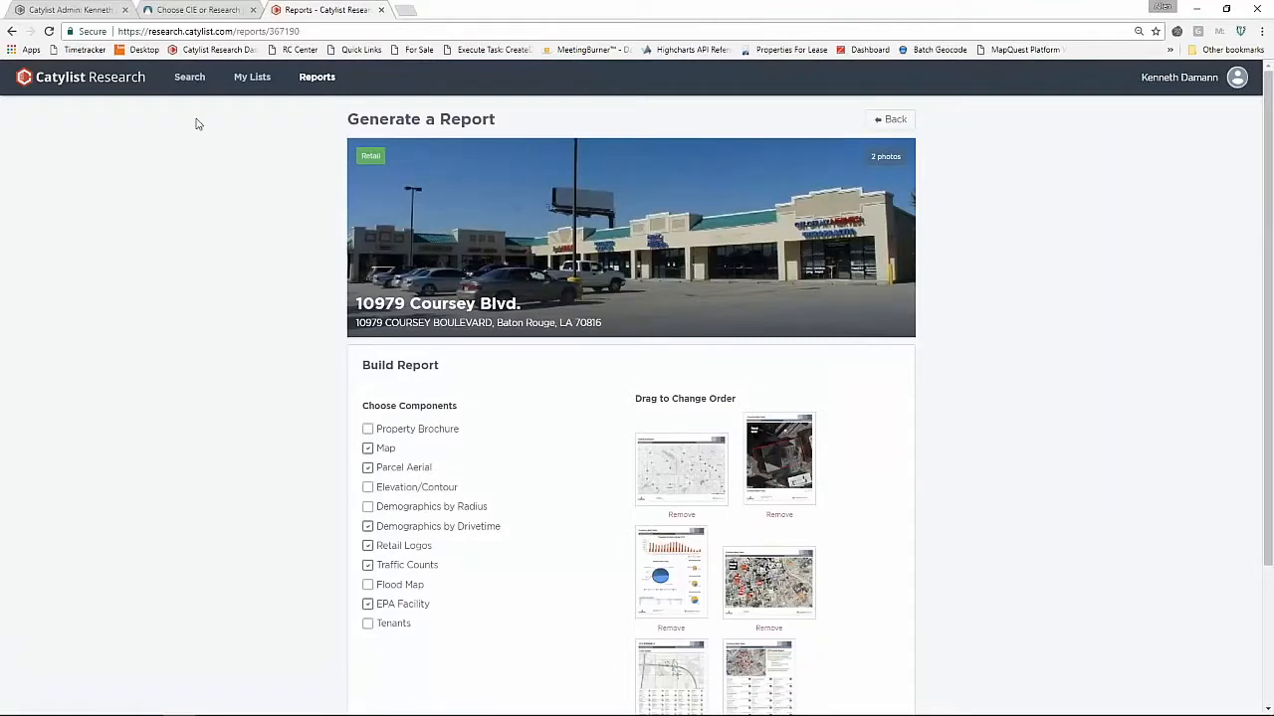
Step: Return to the property search map, focus it on Baton Rouge and preview office properties, finishing with 7395 Exchange Pl
click(191, 79)
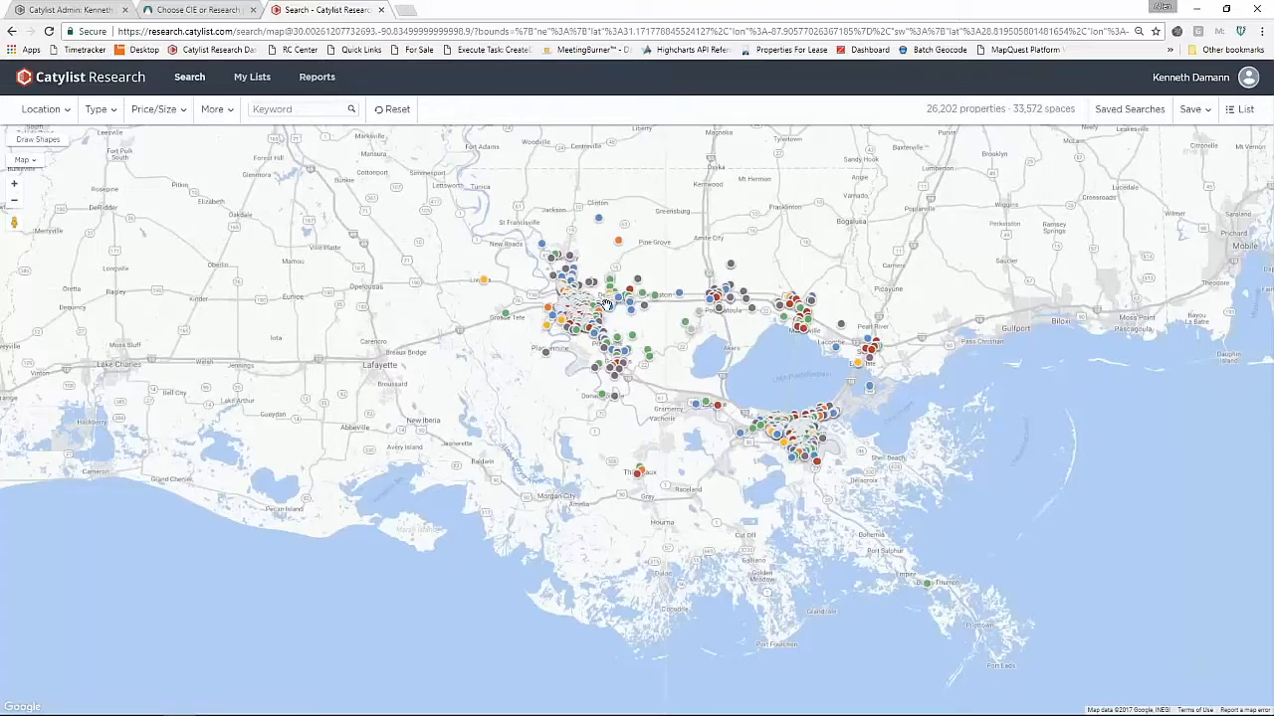
scroll(605, 303, up, 5)
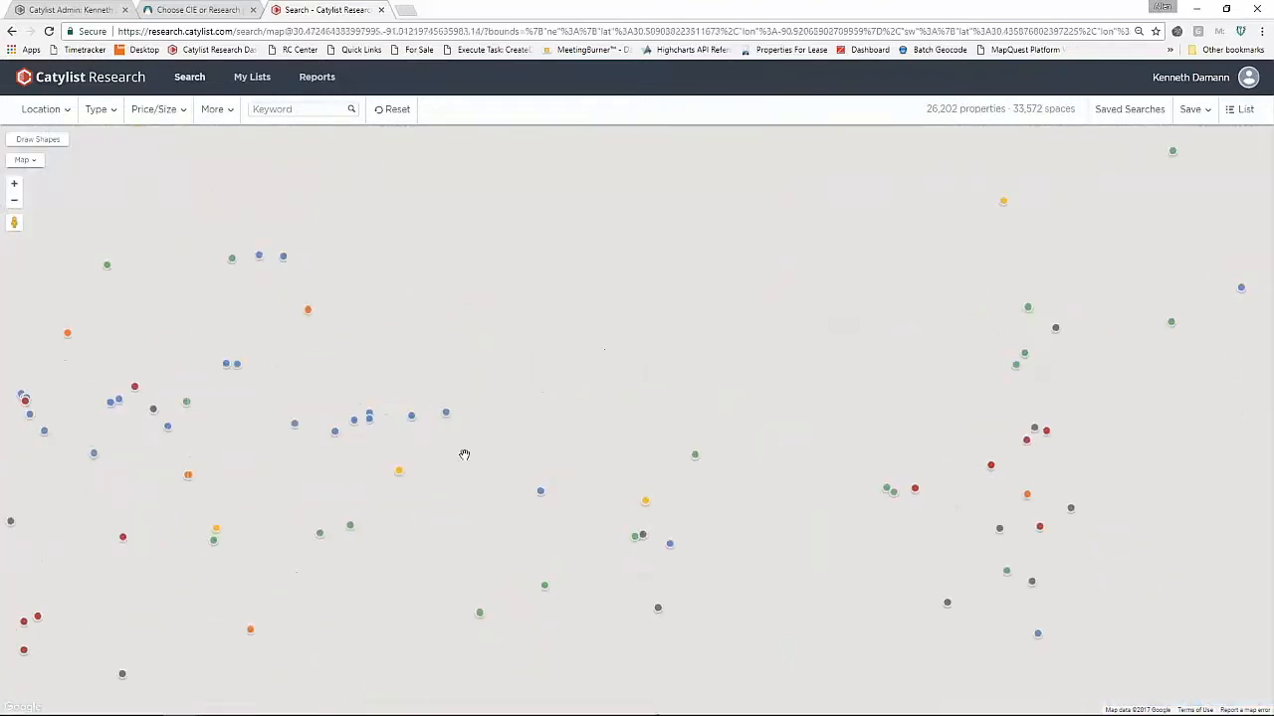
drag(468, 485, 844, 396)
mouse_move(499, 448)
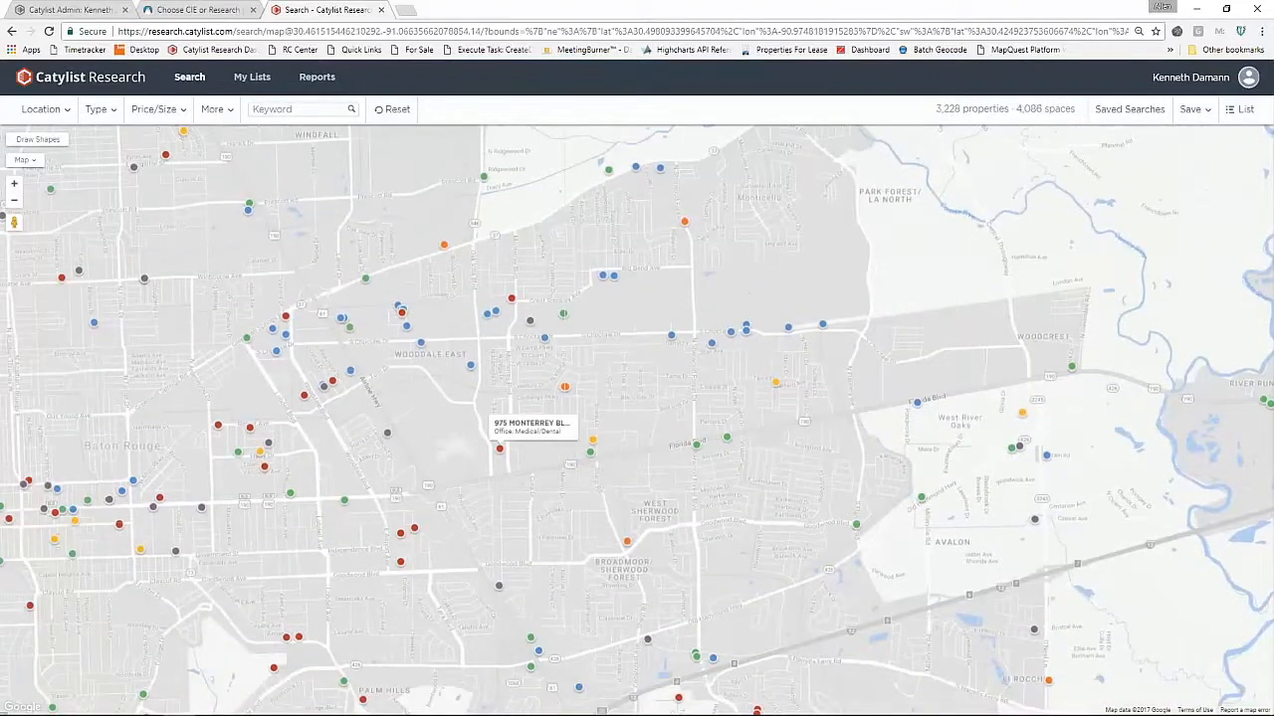
click(499, 449)
click(414, 527)
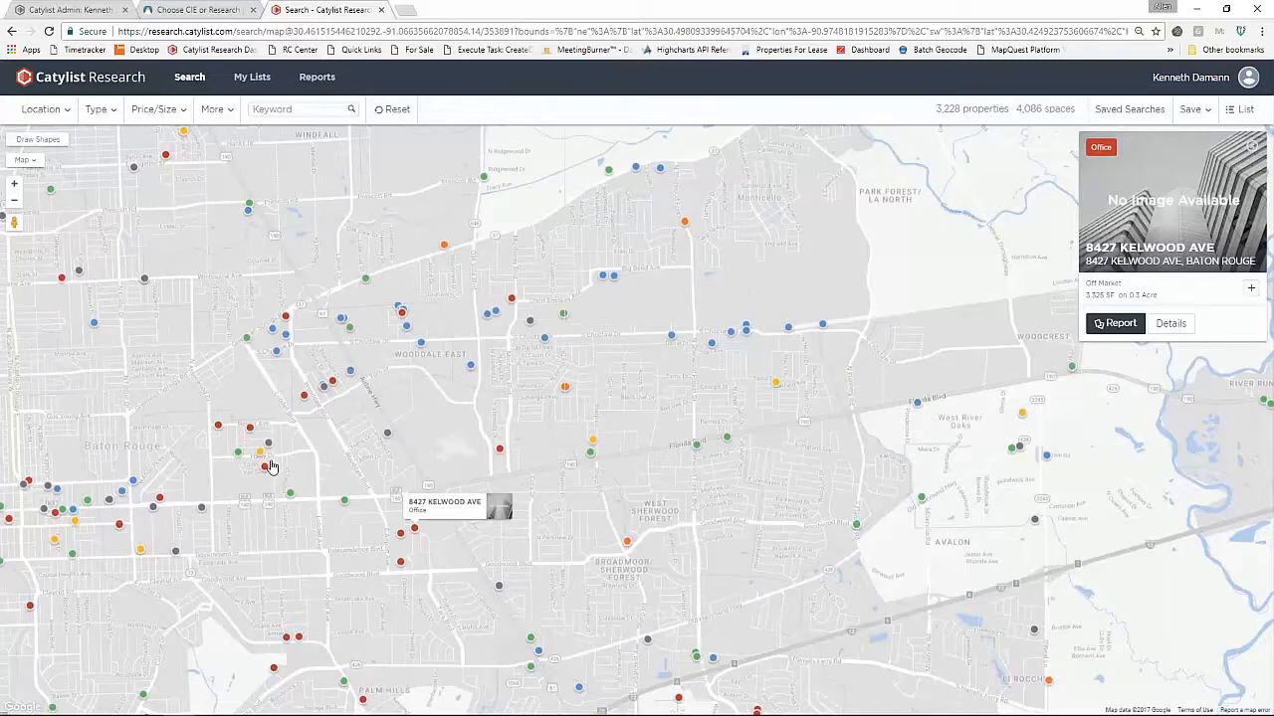
click(305, 397)
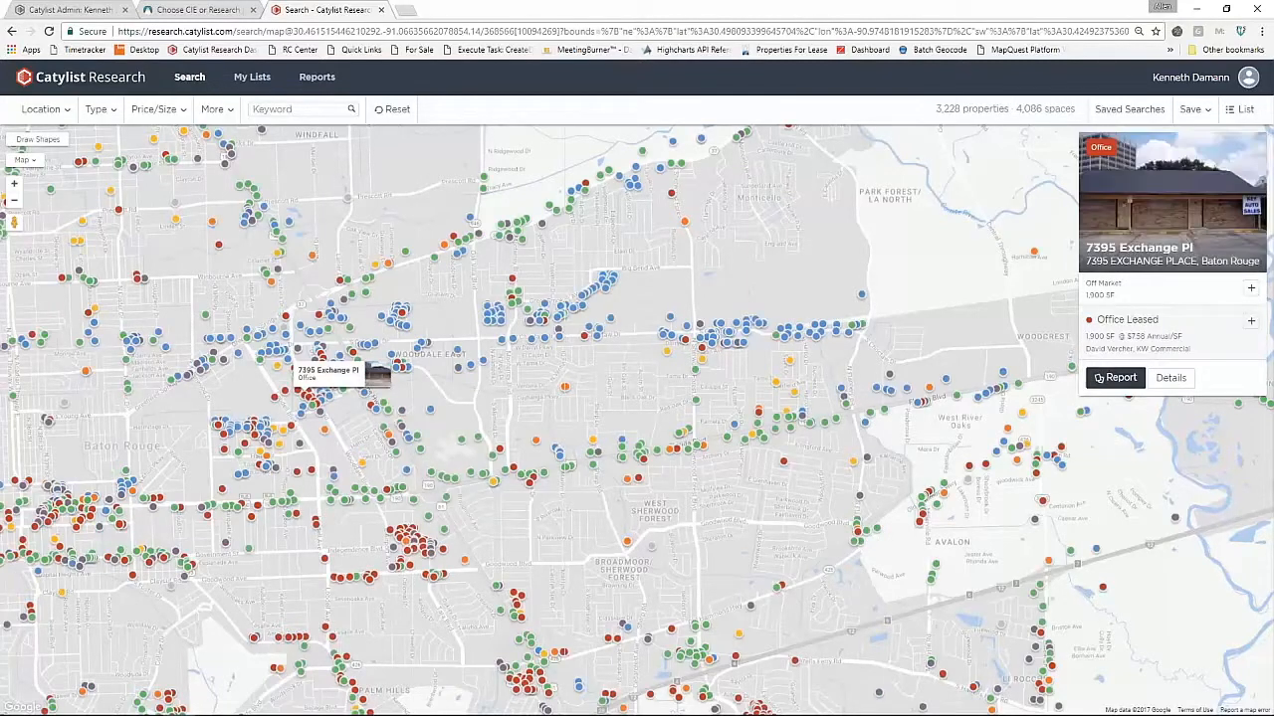
click(1162, 380)
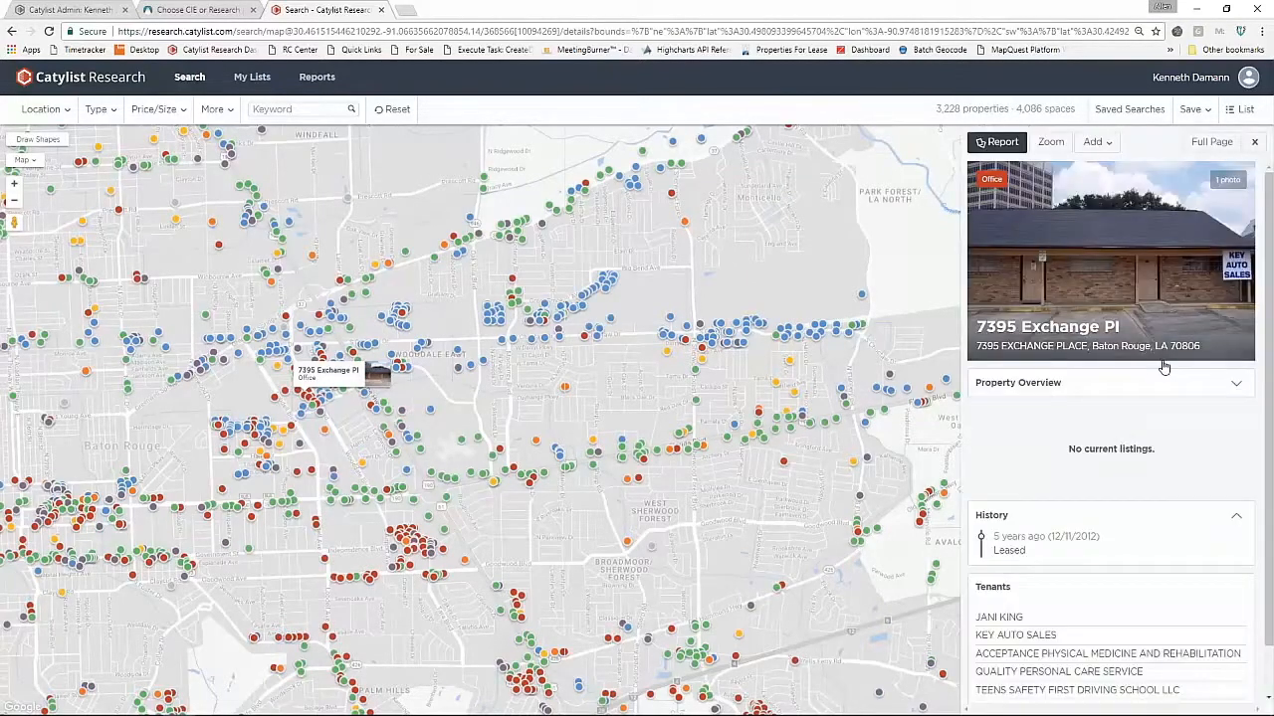
click(1205, 381)
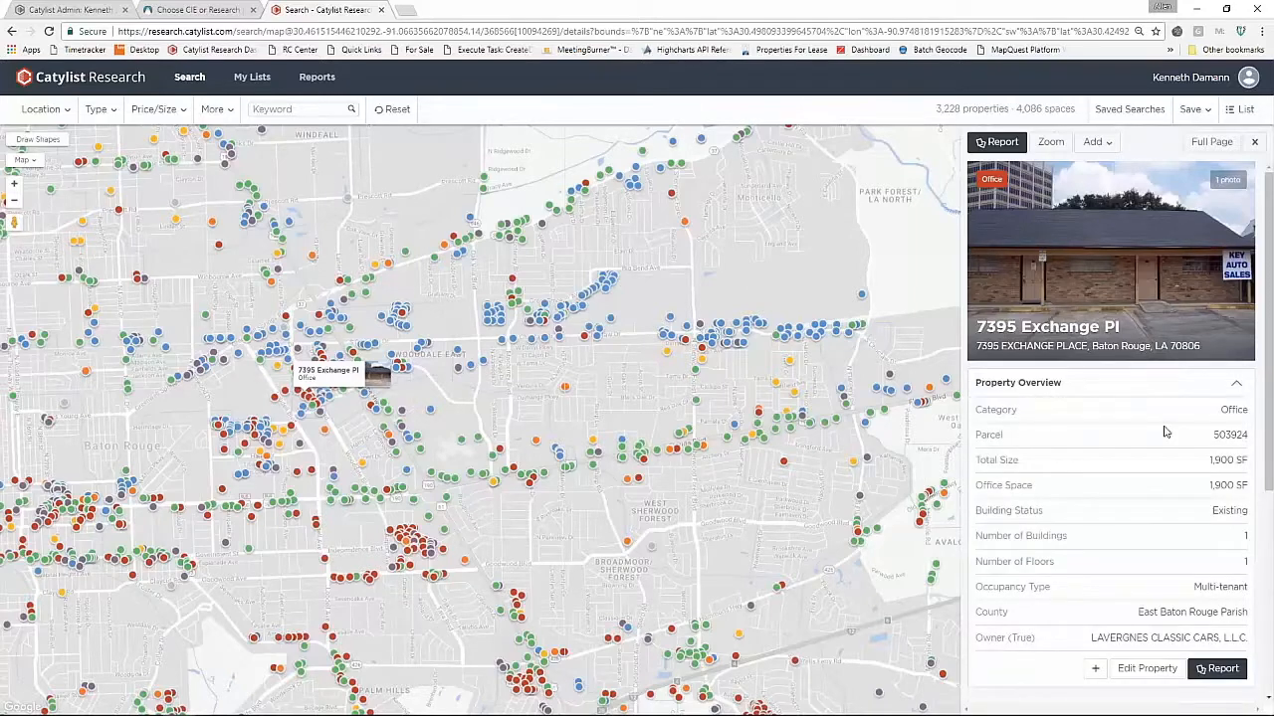
scroll(1166, 431, down, 2)
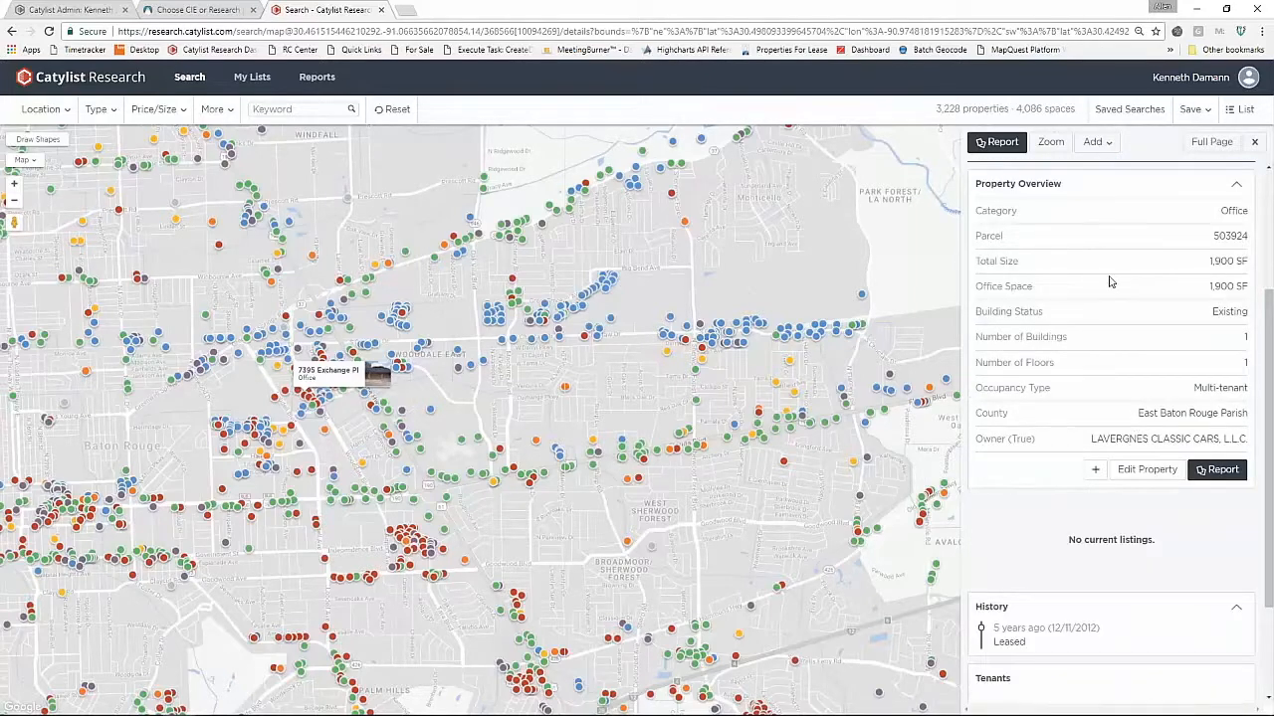
scroll(1119, 298, up, 2)
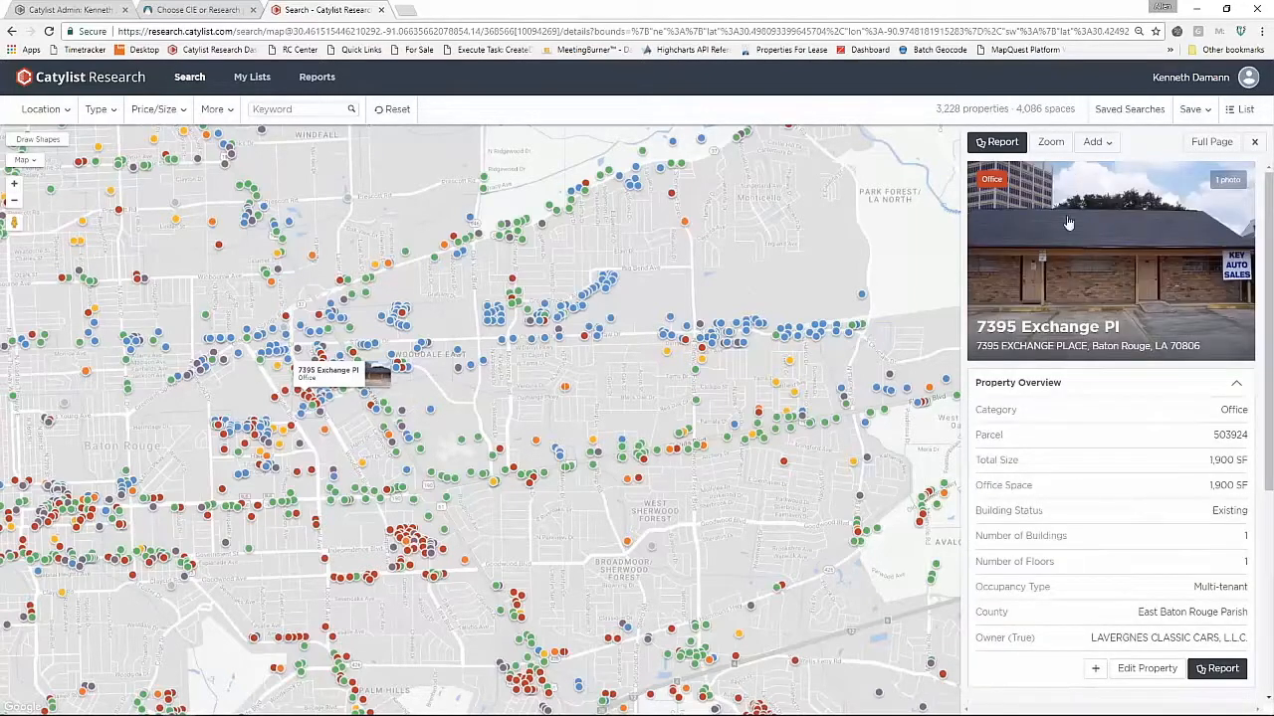
click(1053, 142)
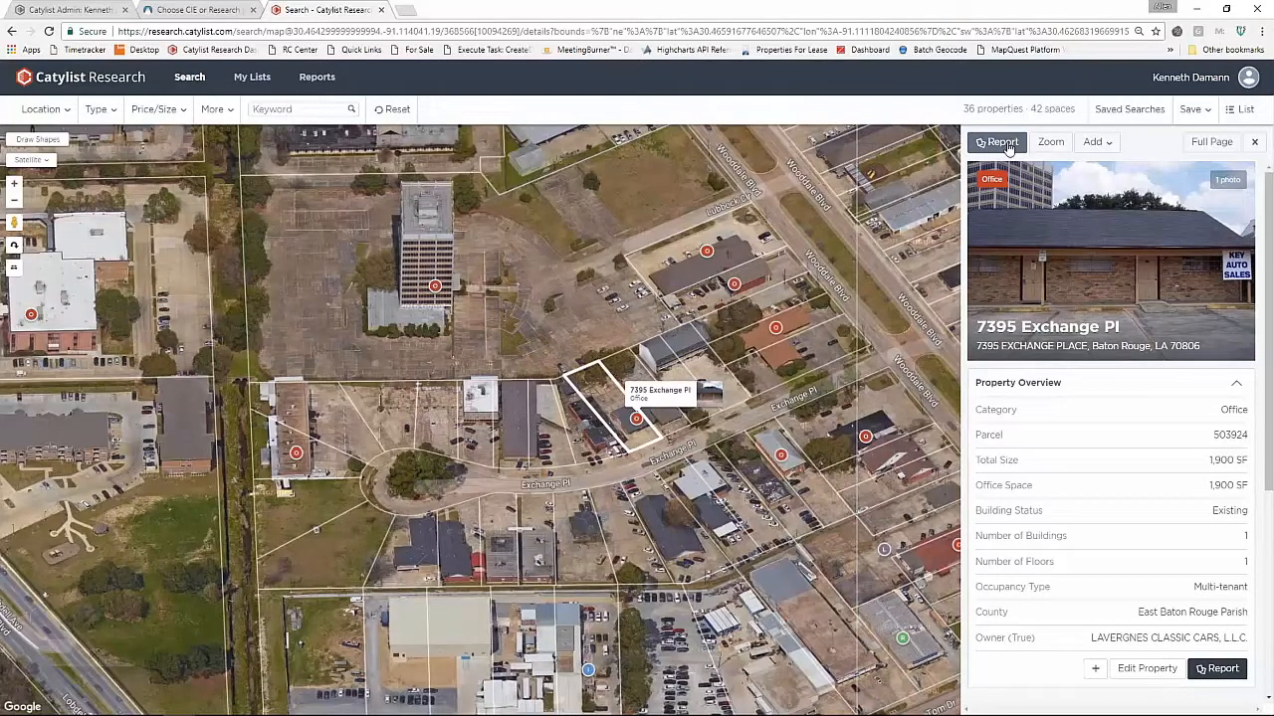
click(1009, 148)
click(754, 118)
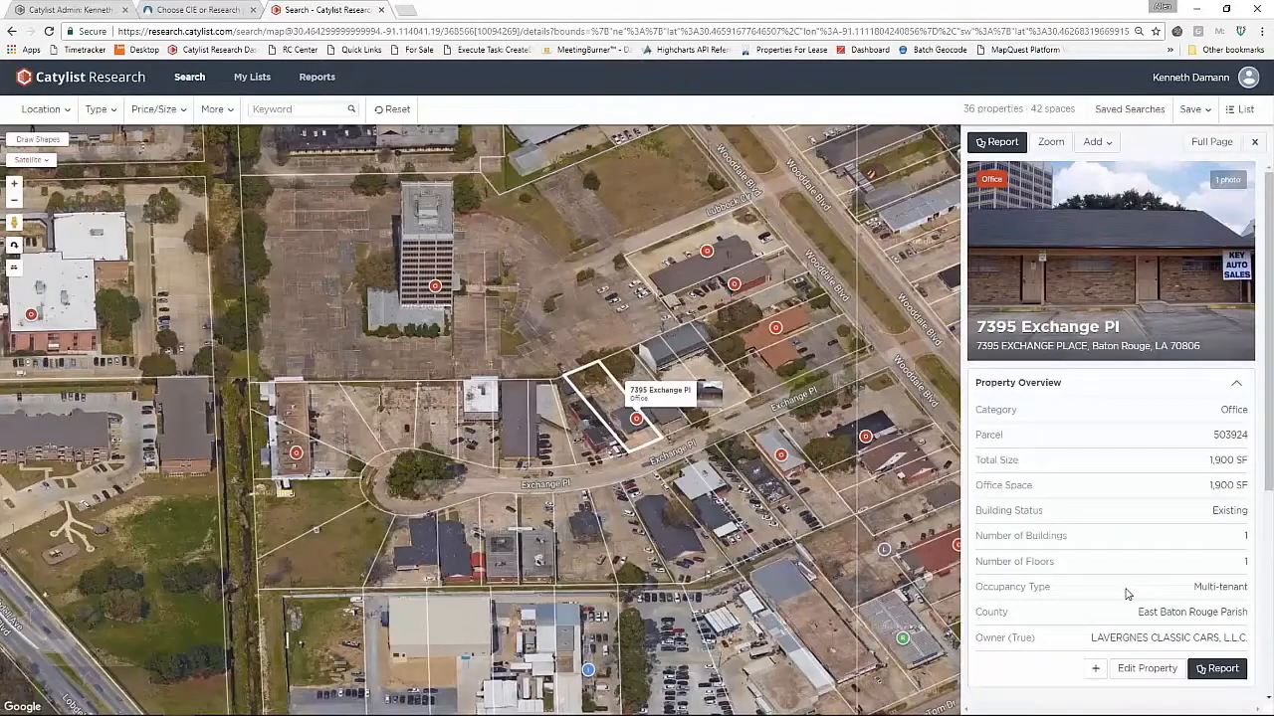
click(1216, 668)
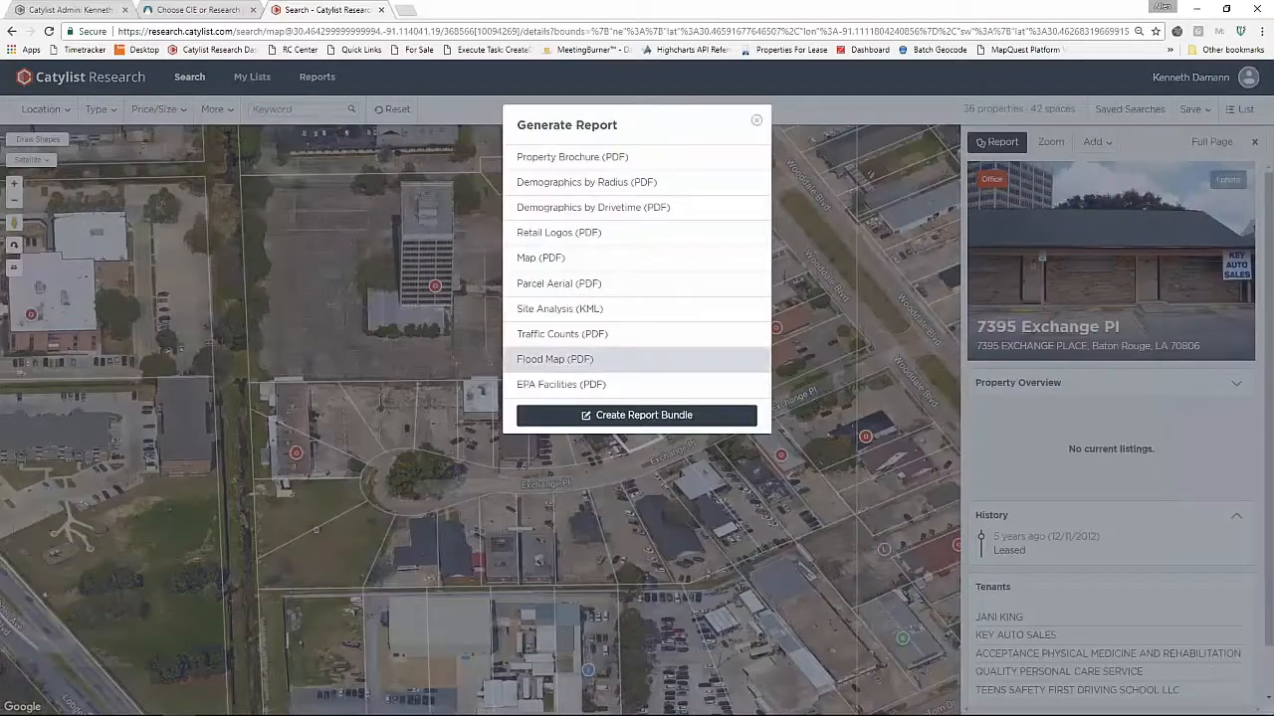
click(755, 120)
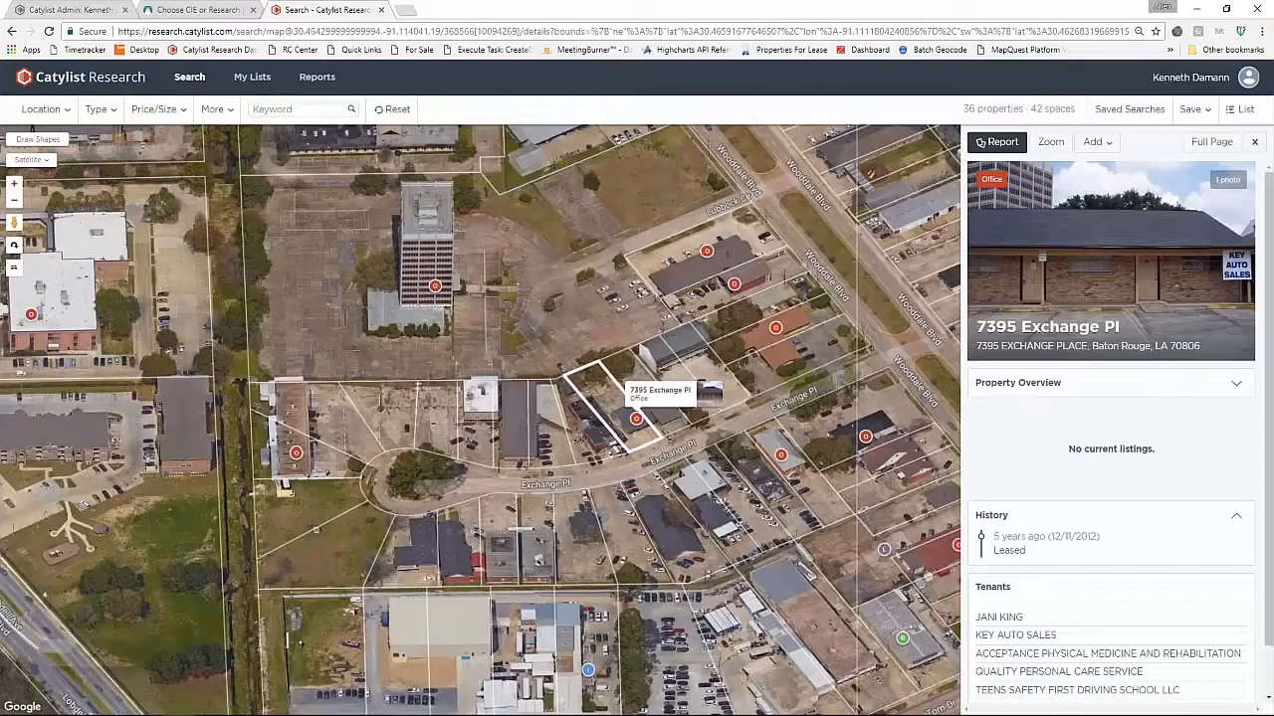
click(780, 336)
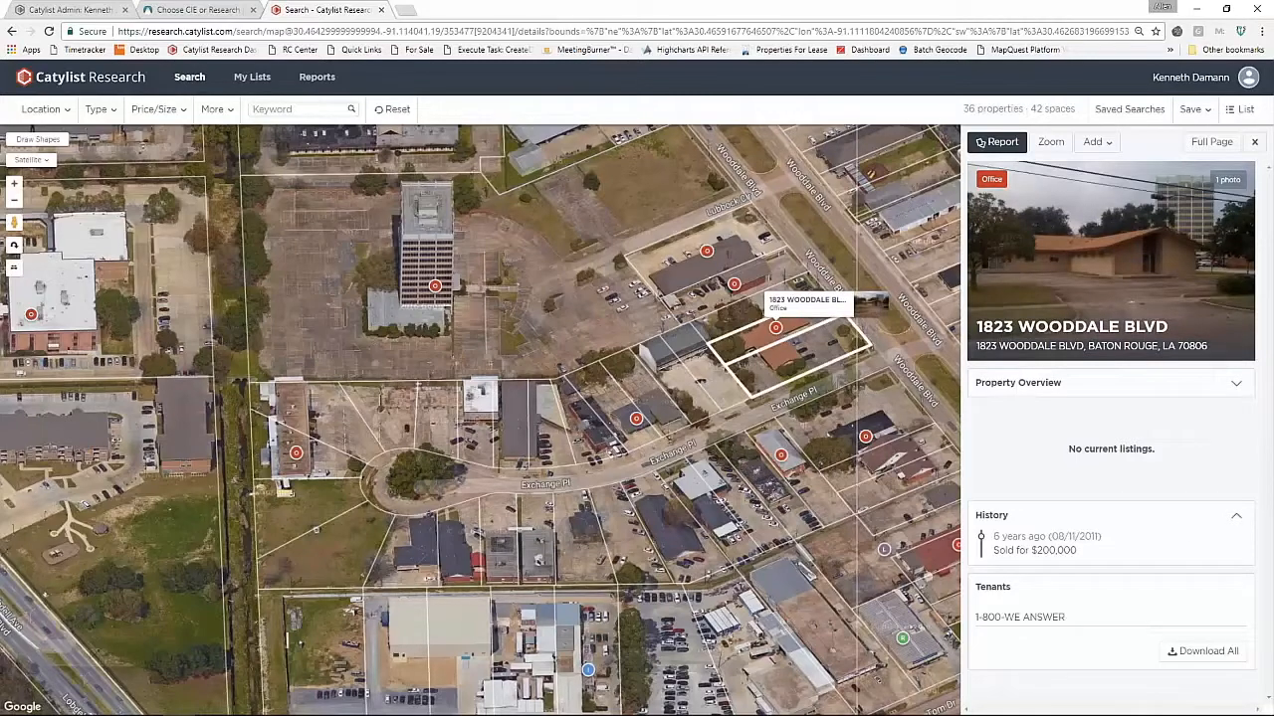
click(1217, 386)
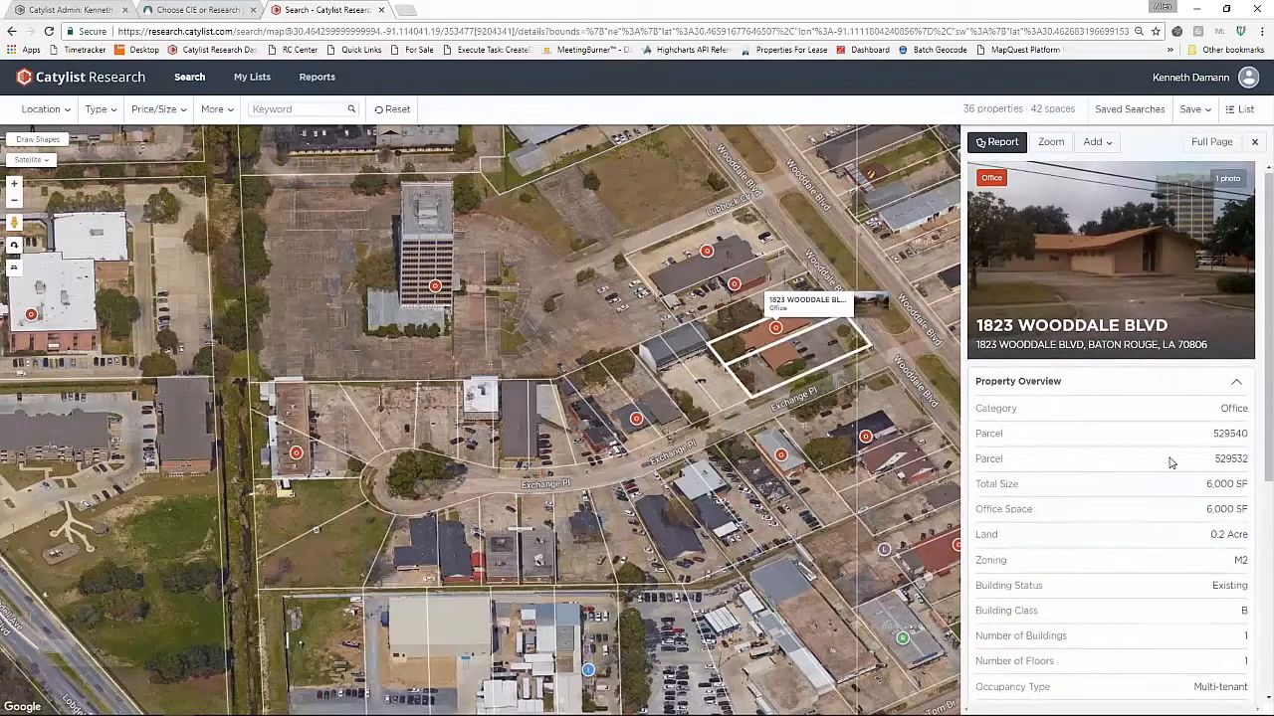
scroll(1171, 463, down, 5)
scroll(1171, 462, up, 5)
click(998, 141)
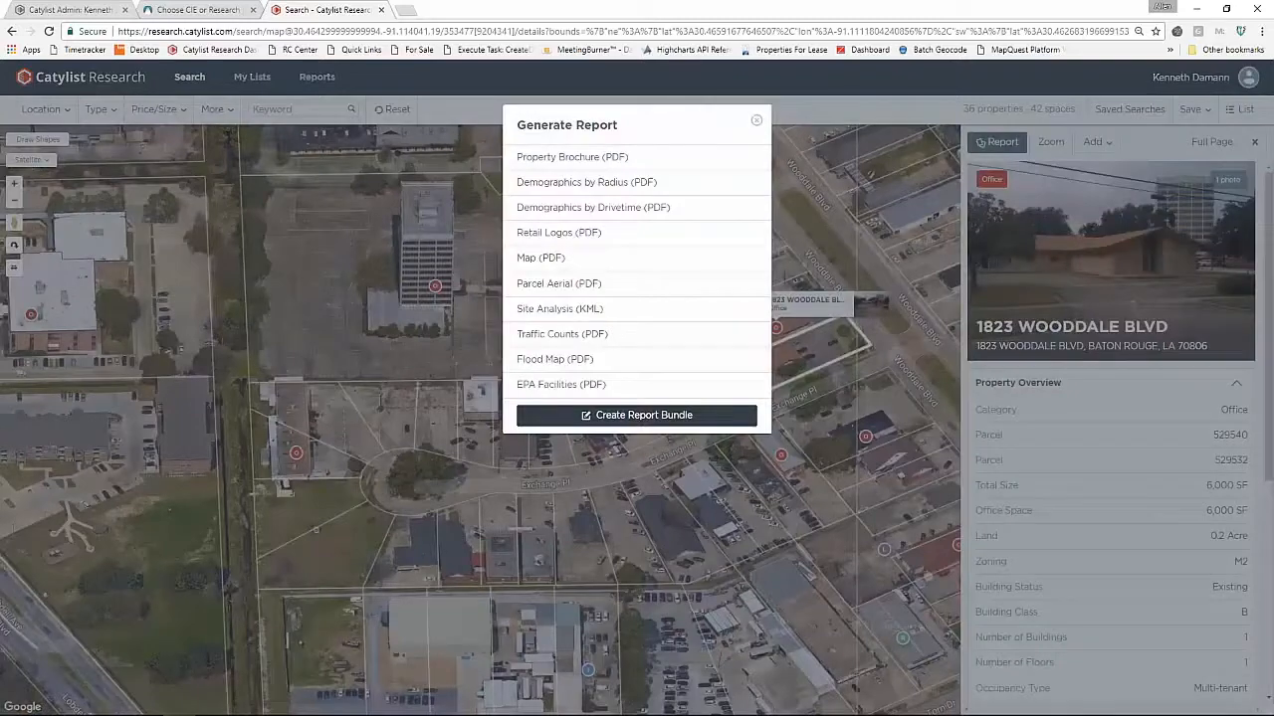
click(757, 121)
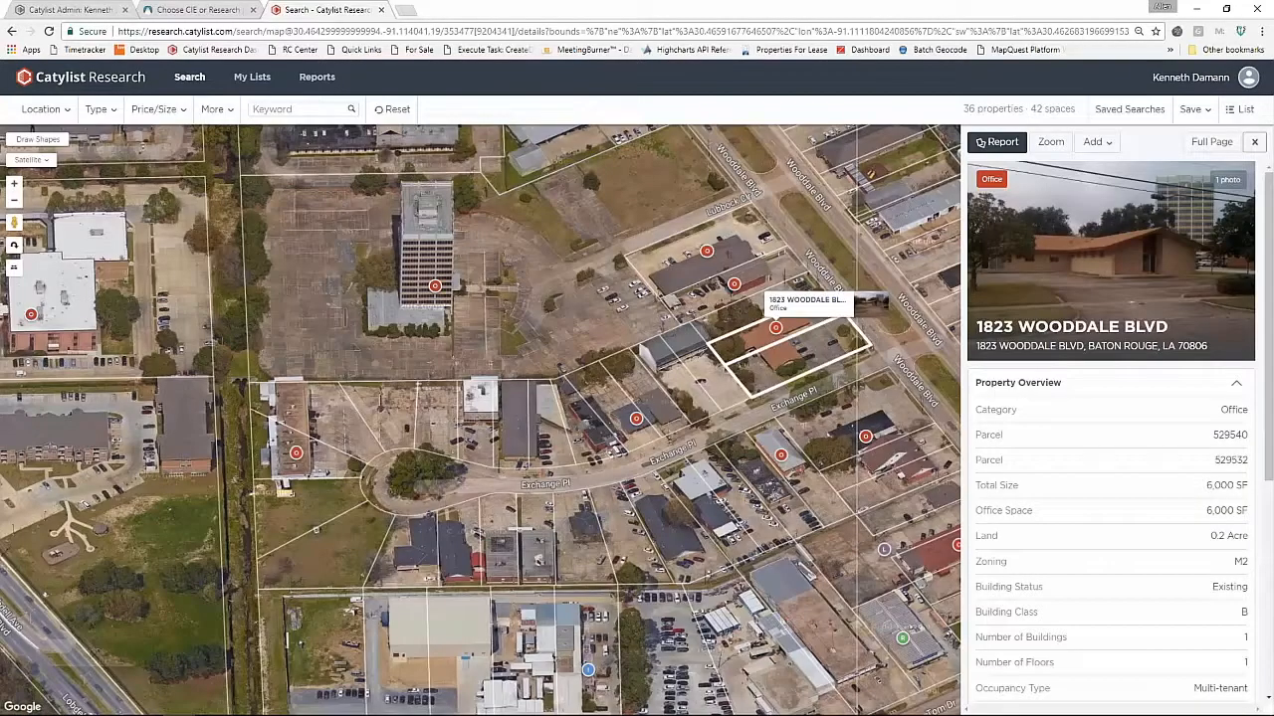
click(1254, 141)
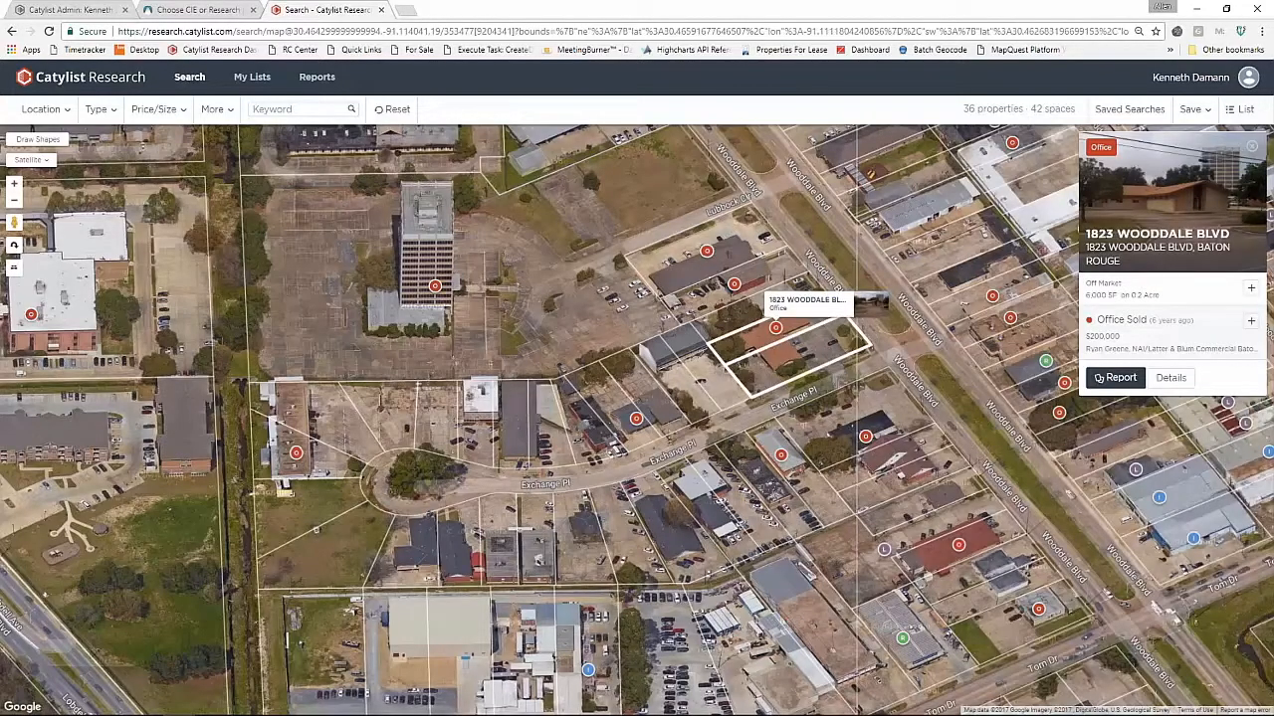